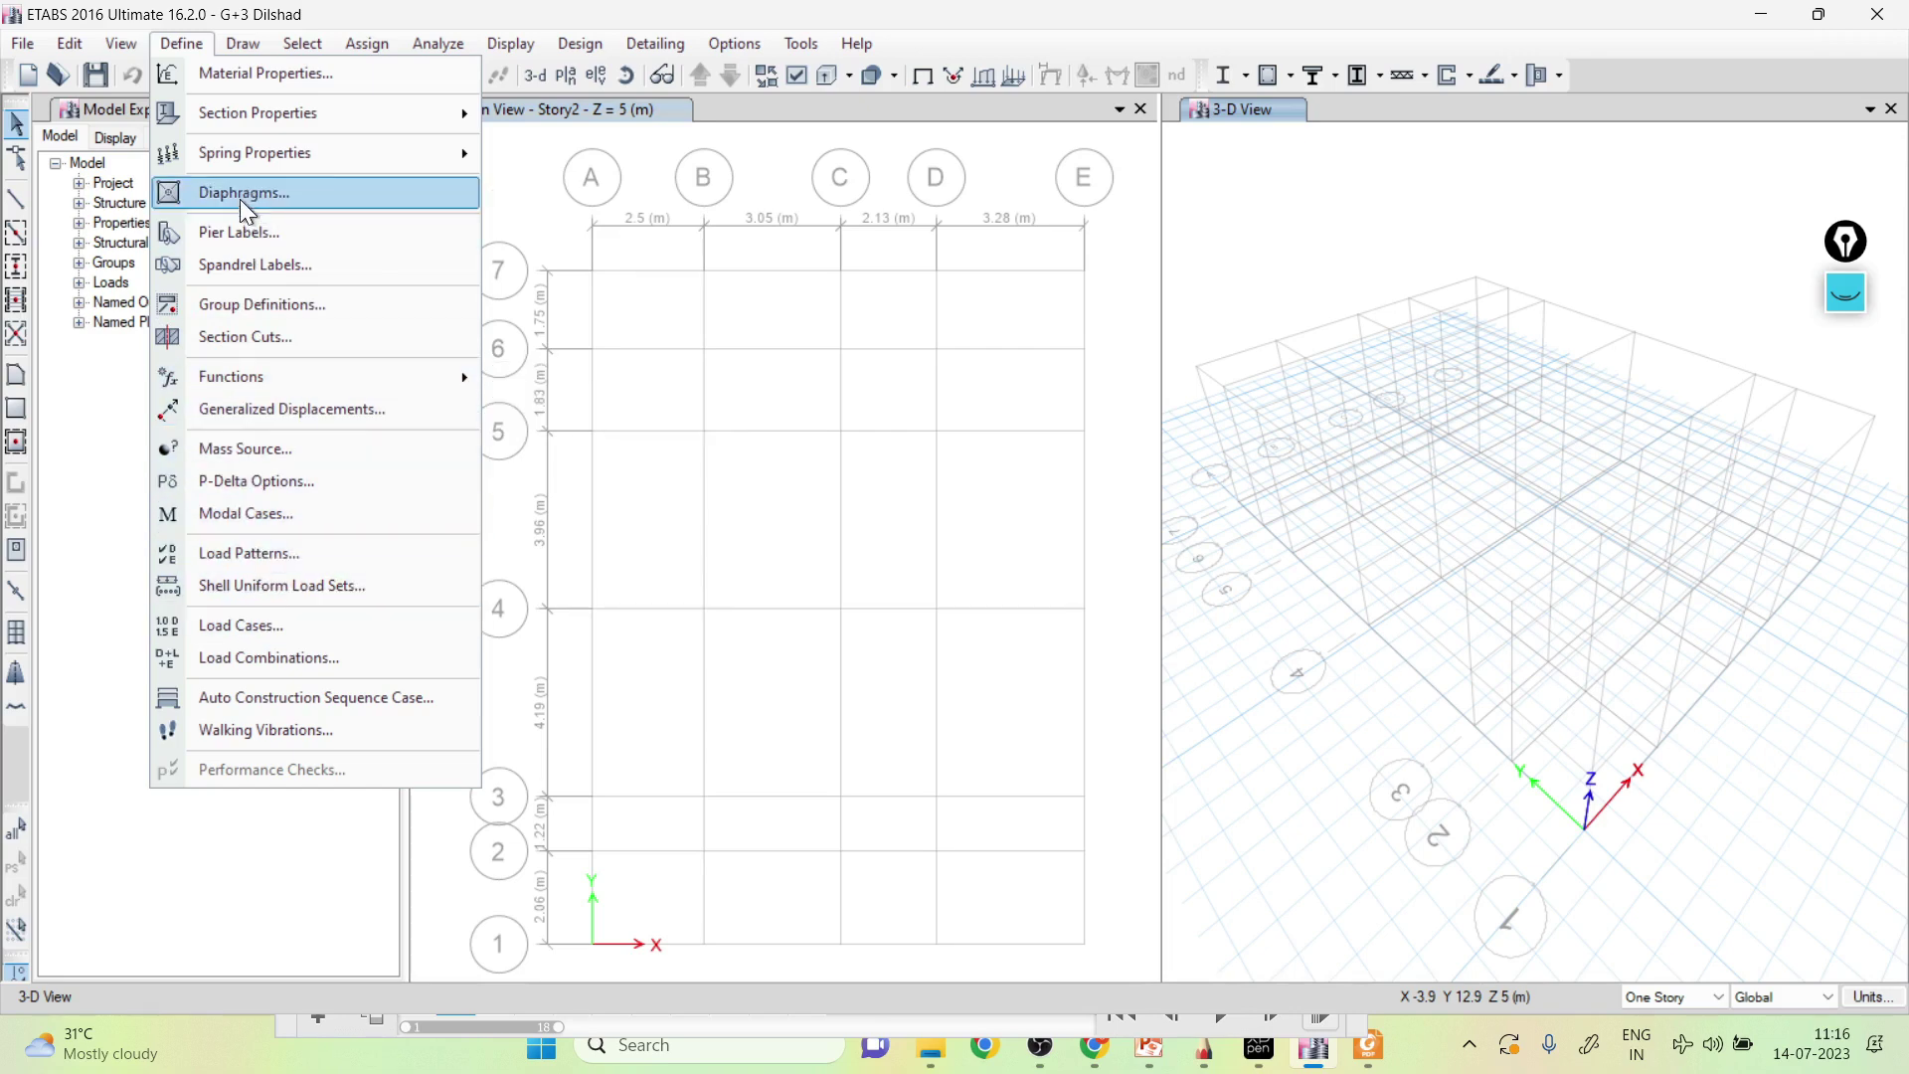
mouse_move(249, 50)
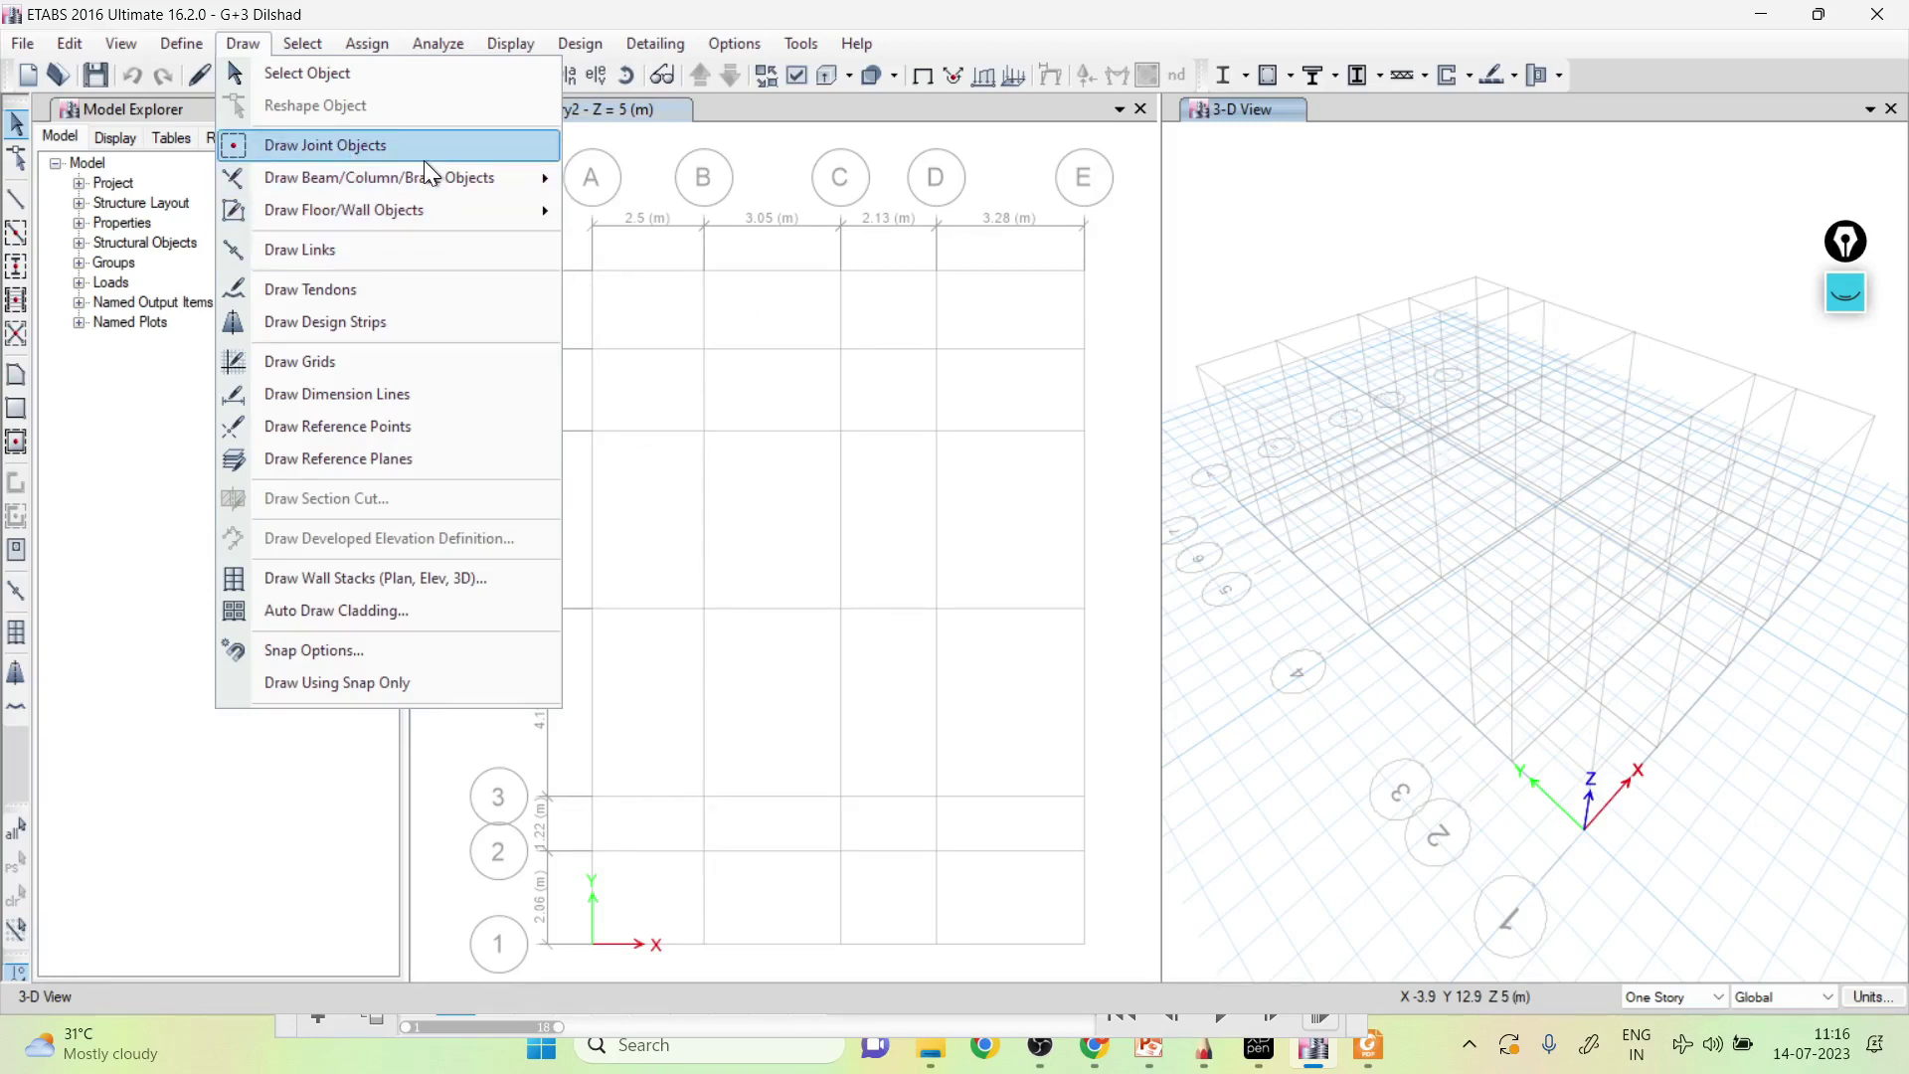
mouse_move(350, 187)
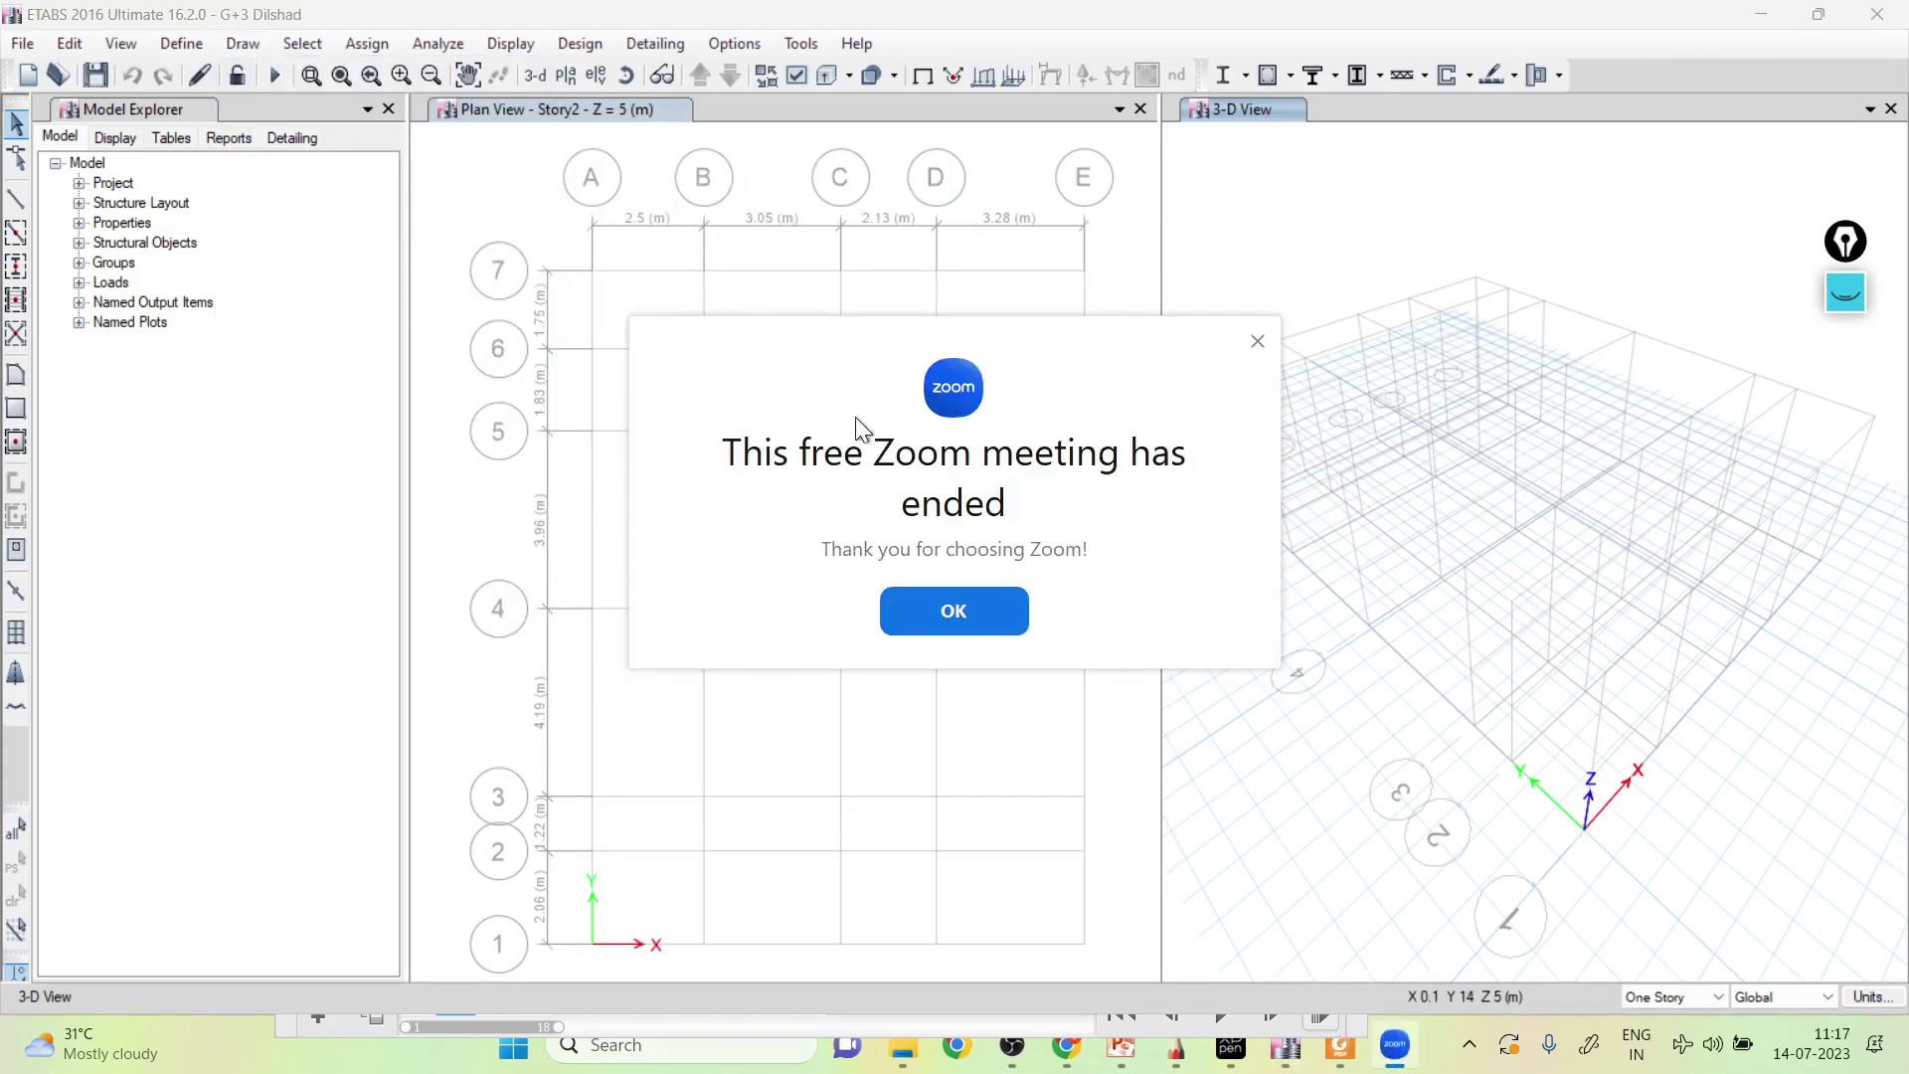
click(1055, 706)
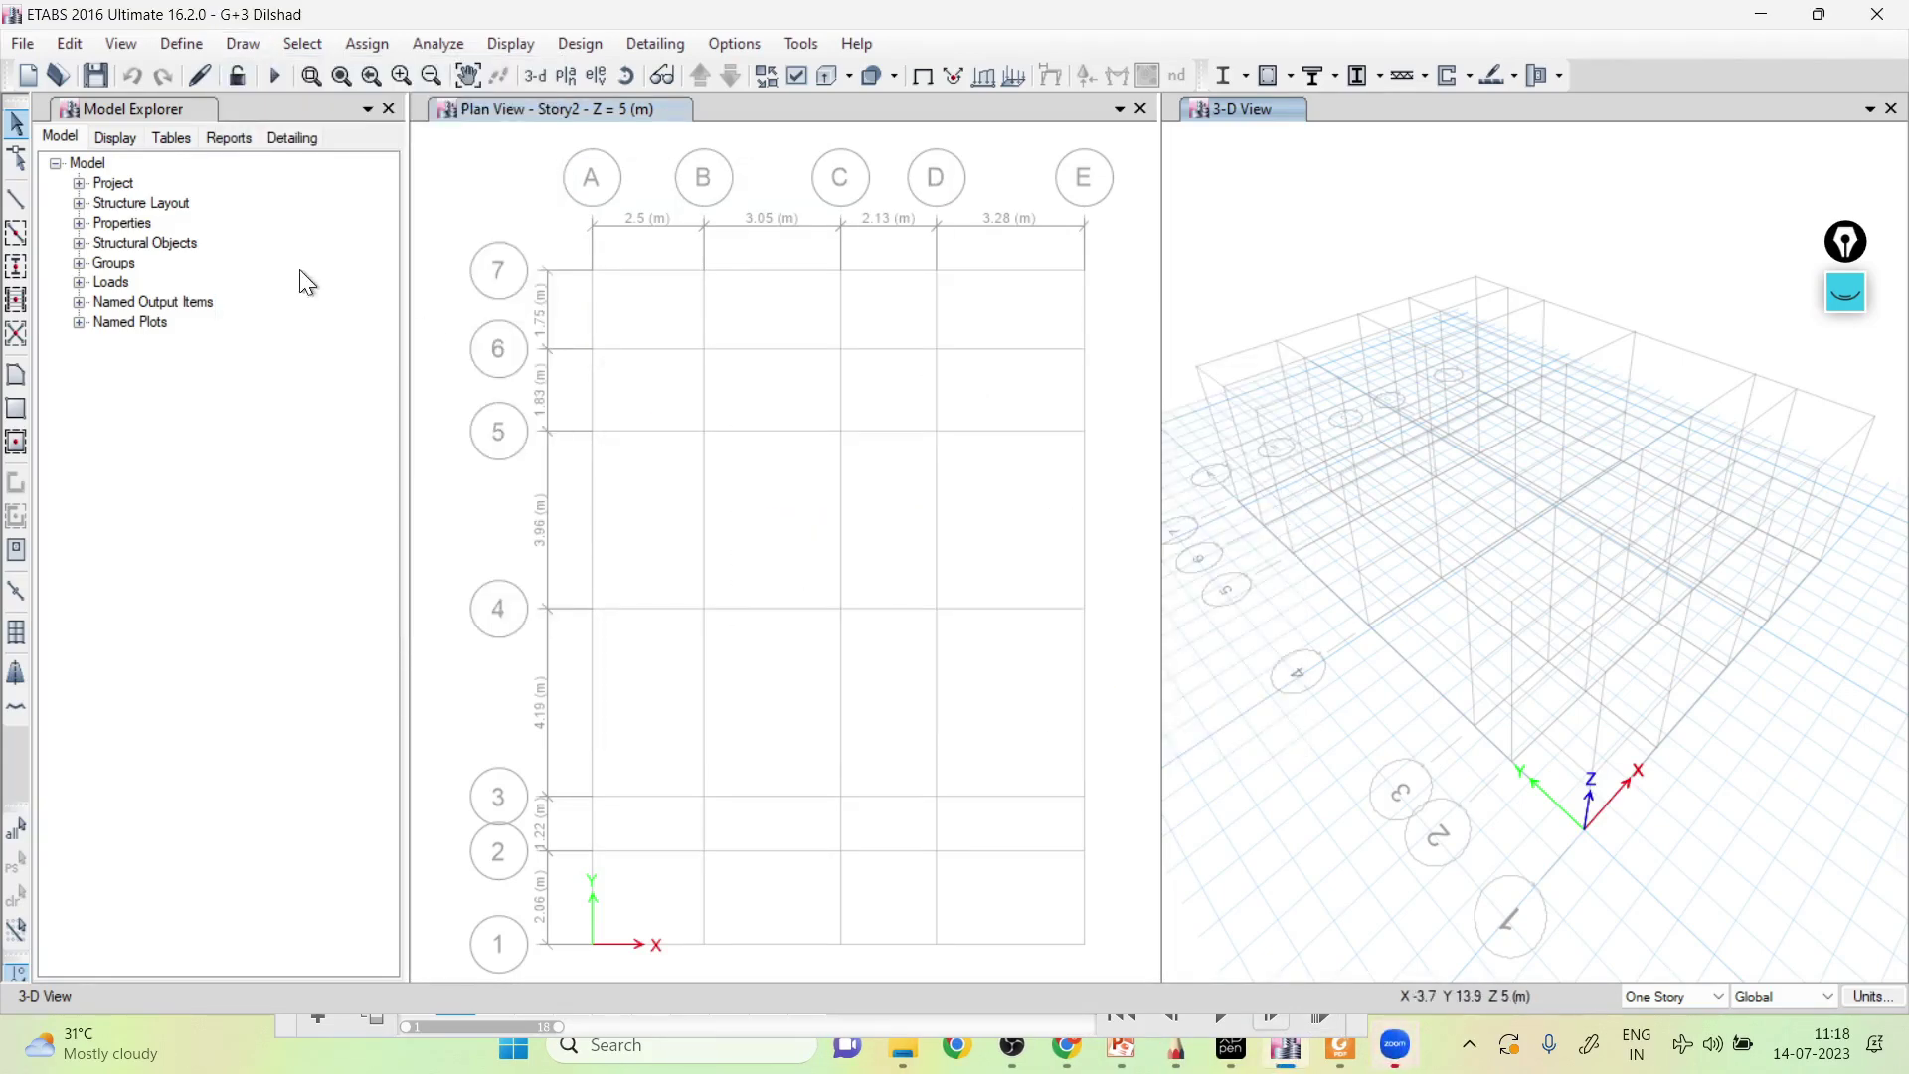
Try to quick-draw B 250*300mm beams along all the grid lines of the Story2 plan at once.
click(243, 45)
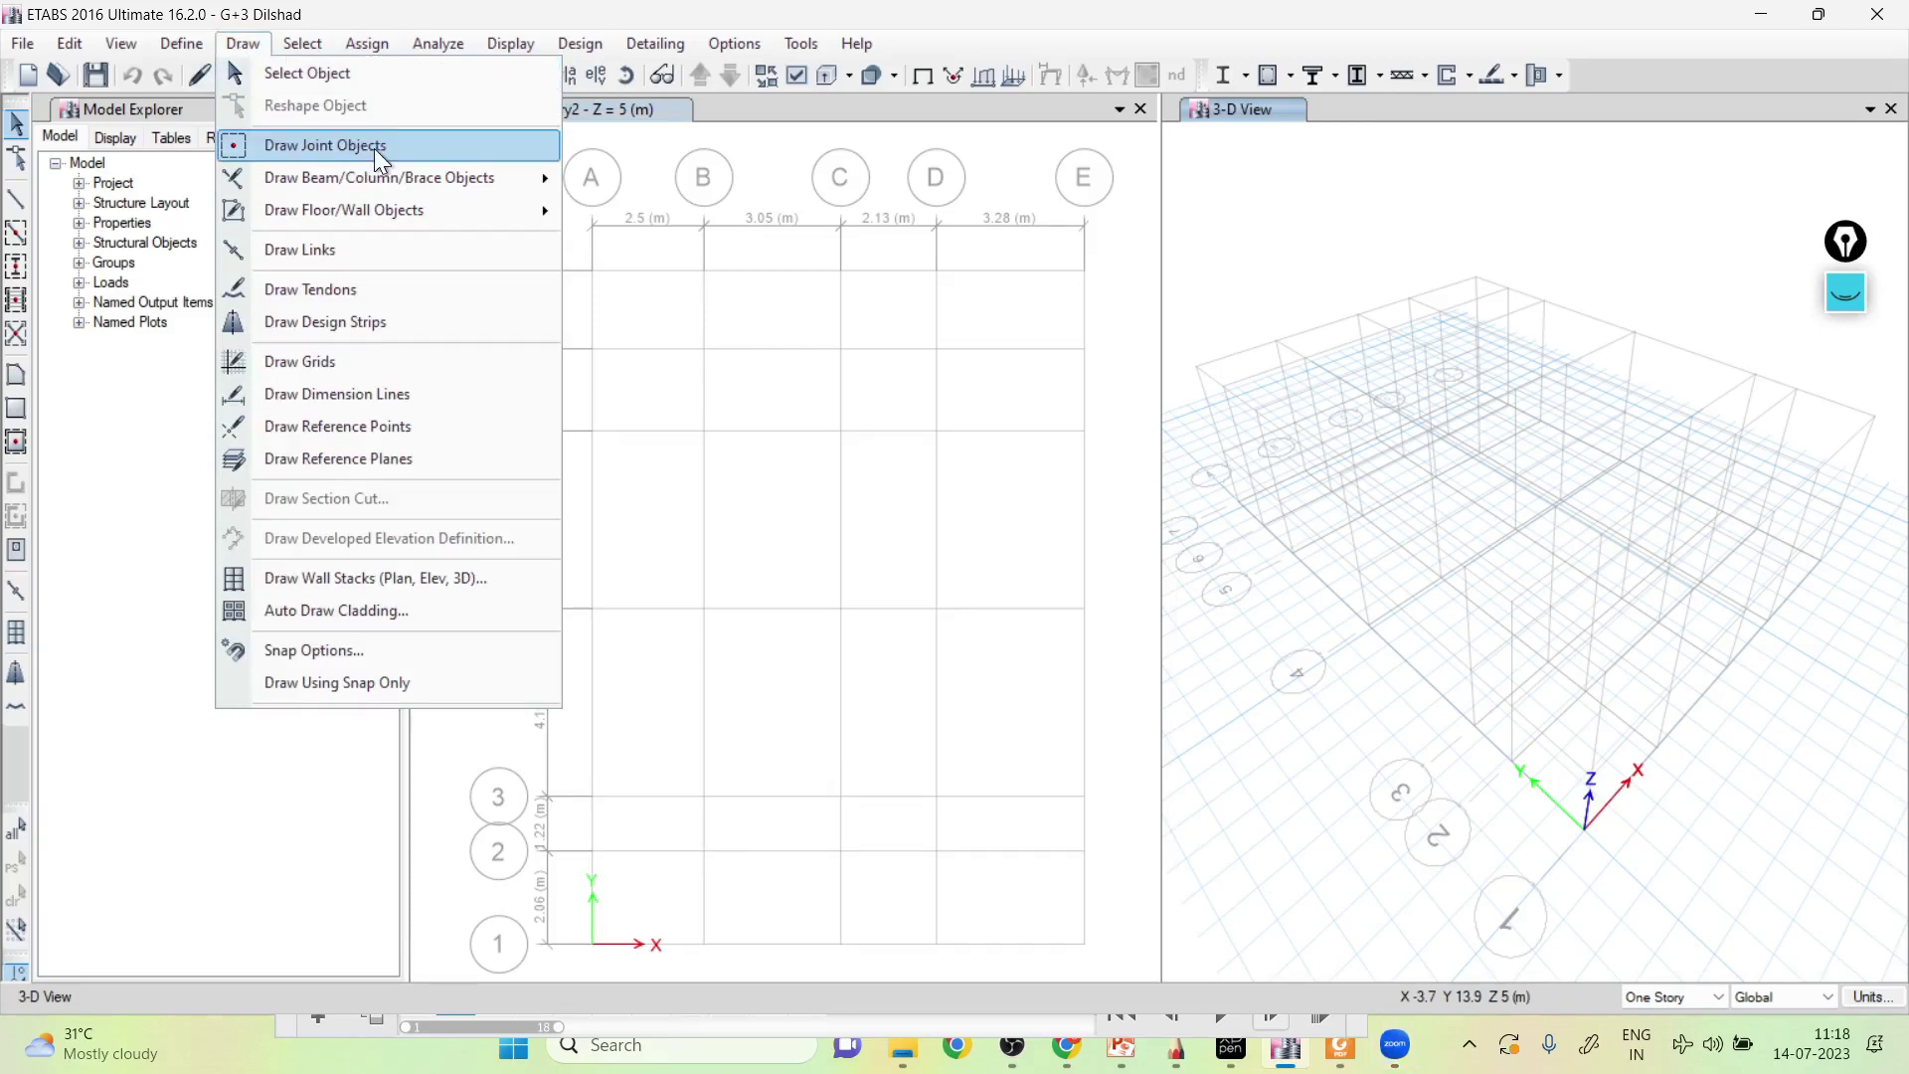
mouse_move(307, 189)
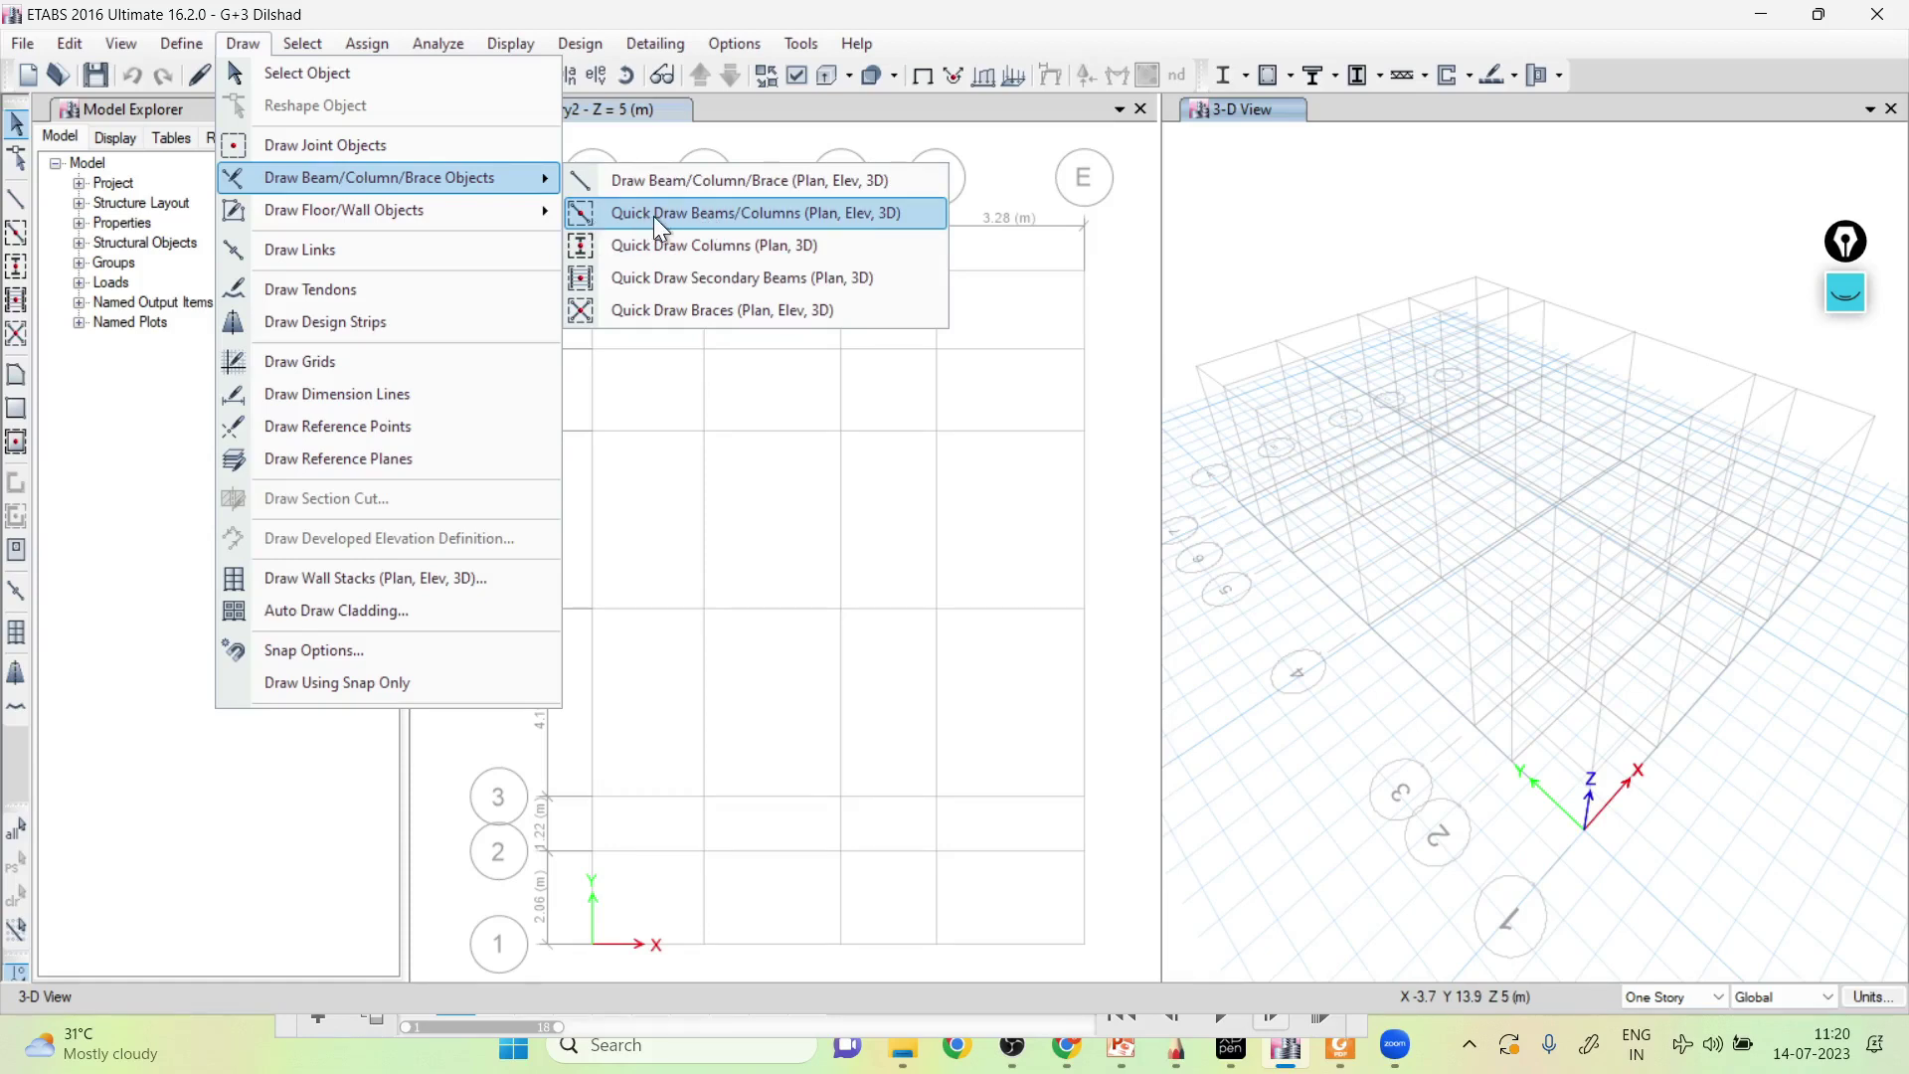
click(758, 213)
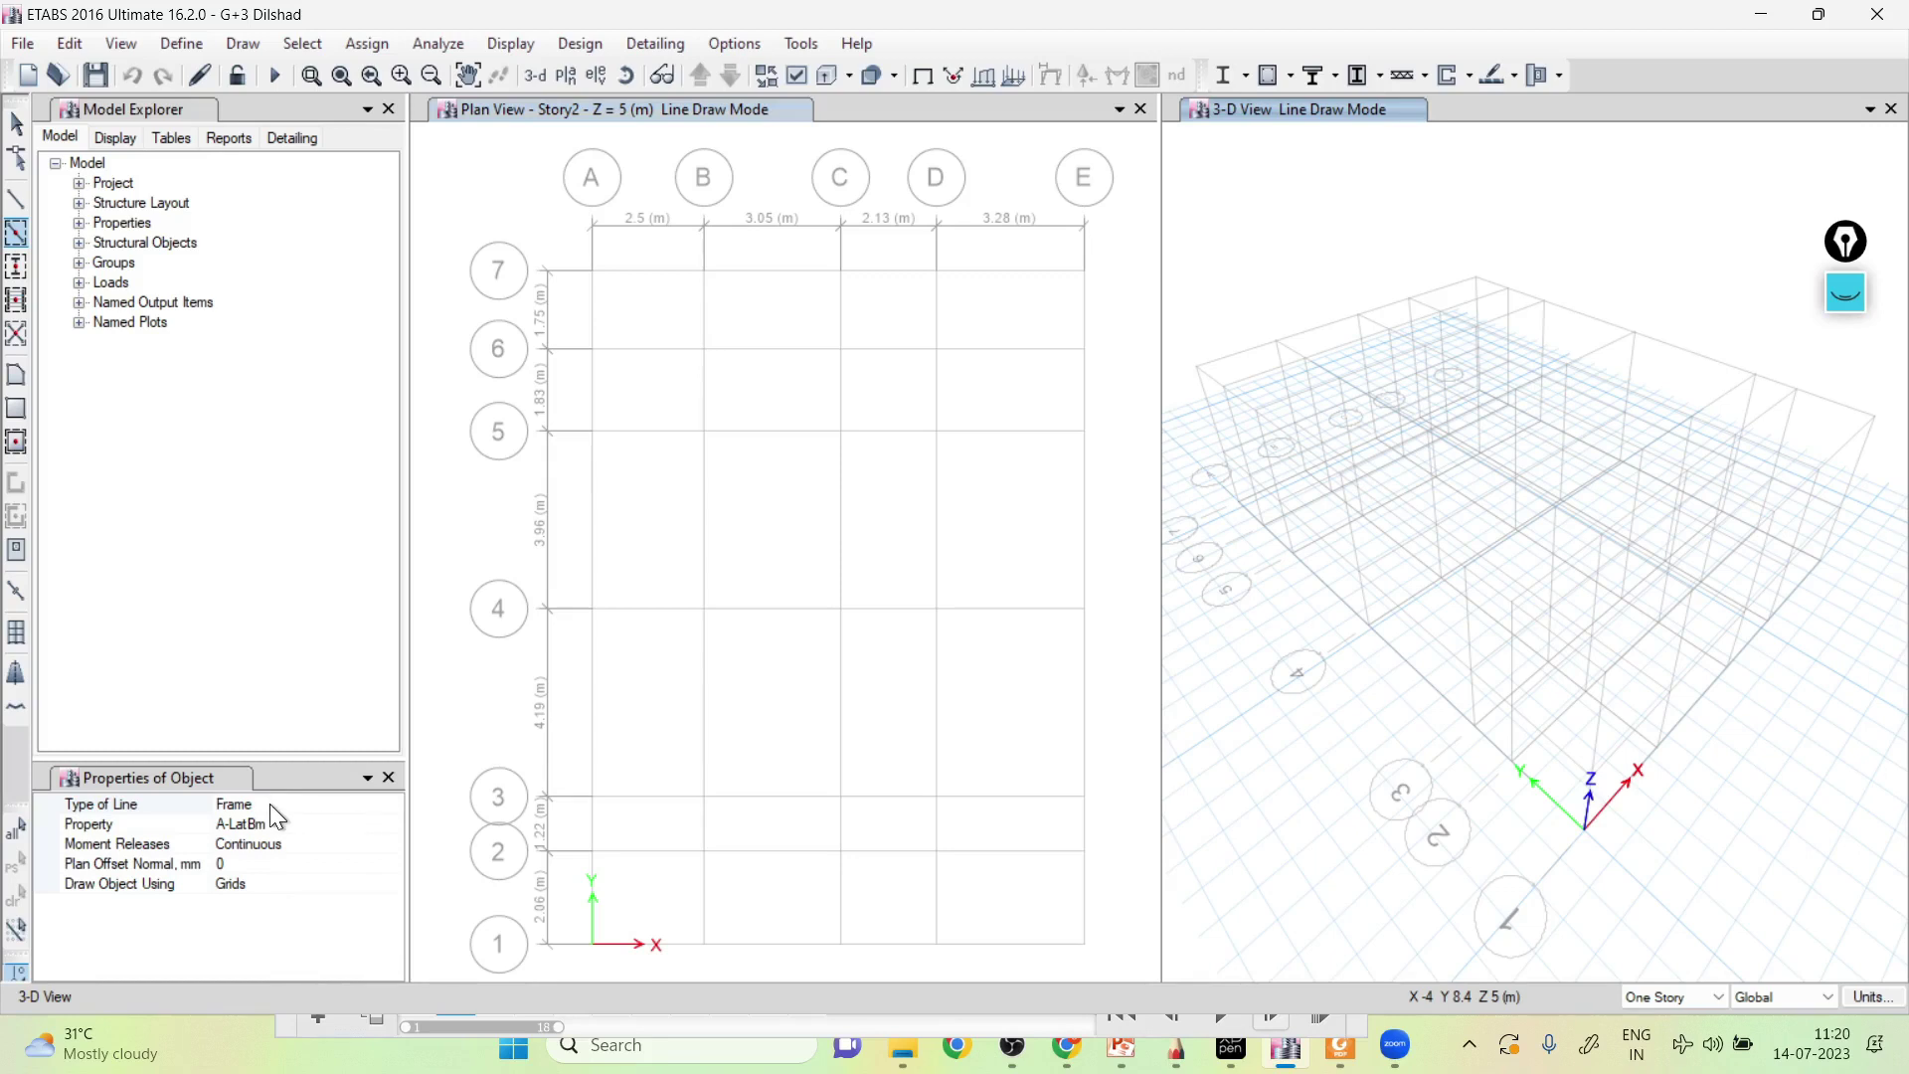
click(314, 823)
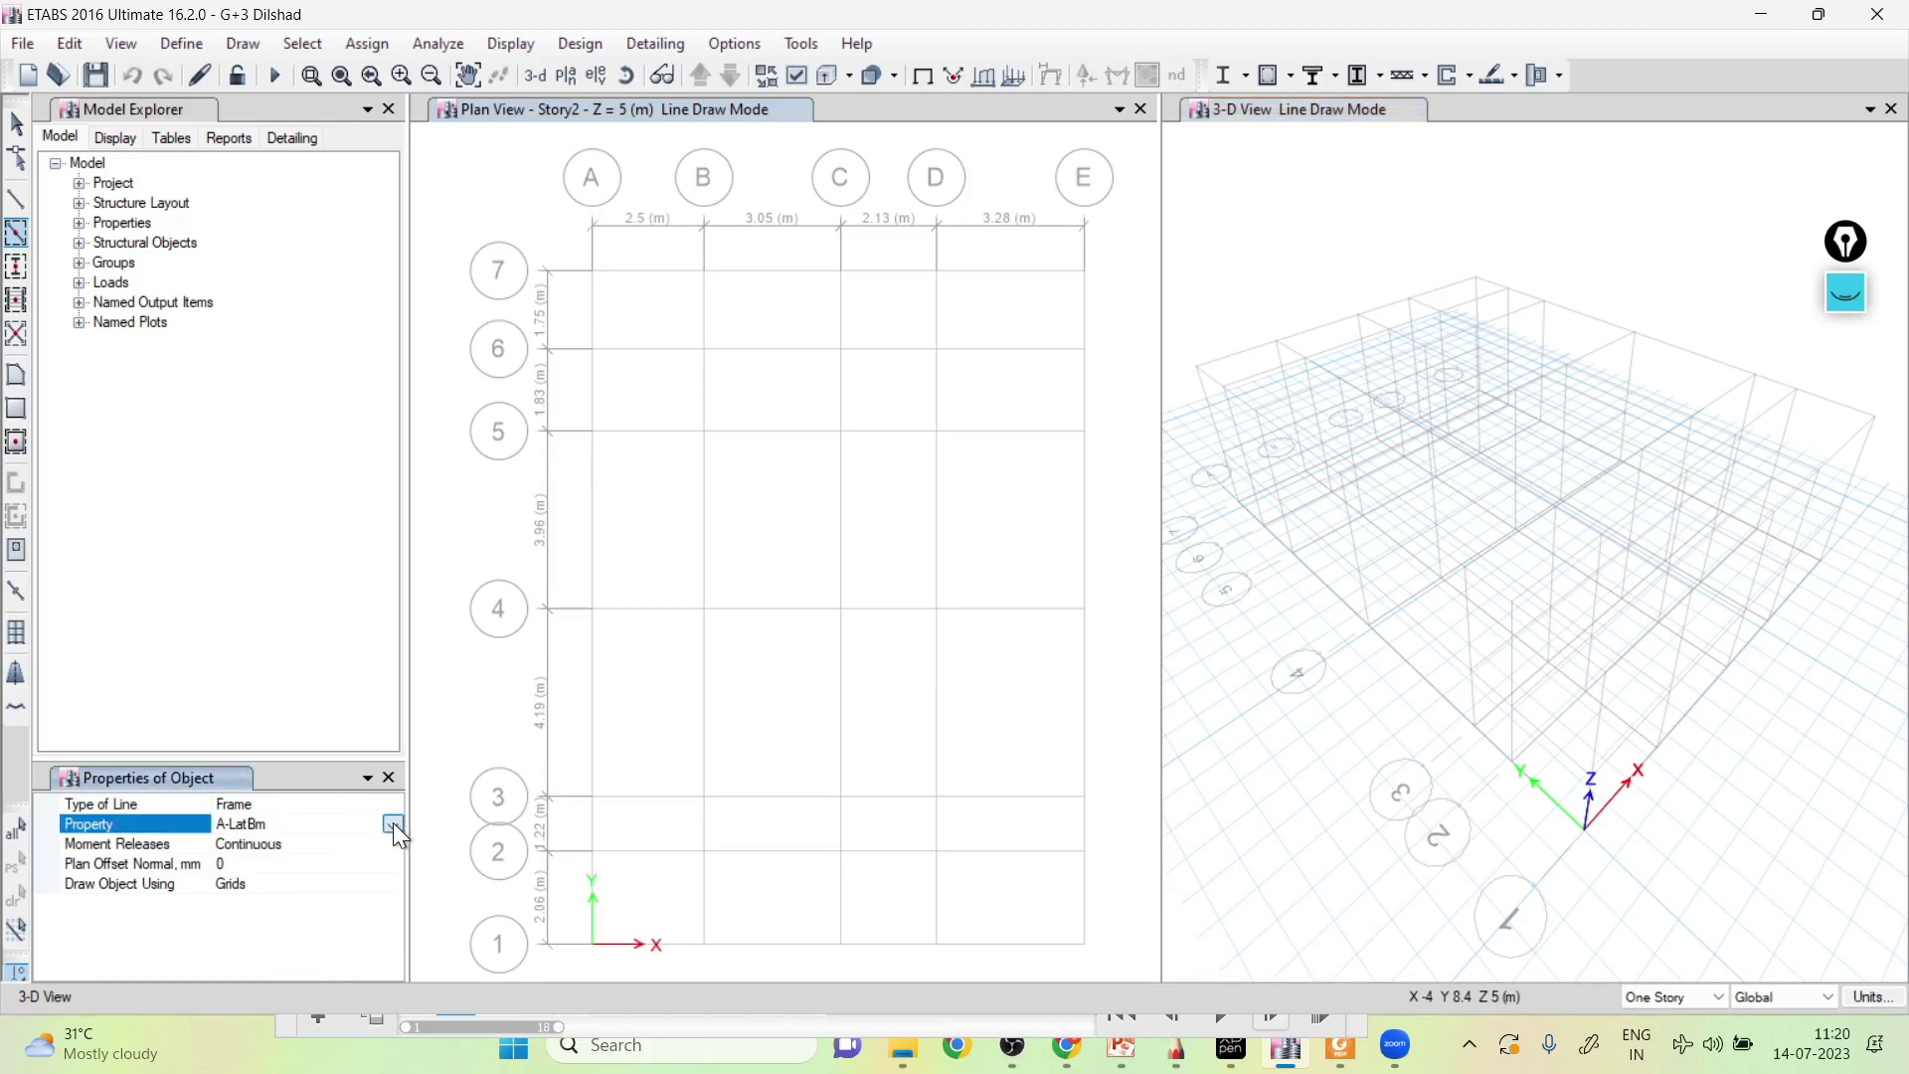
click(392, 825)
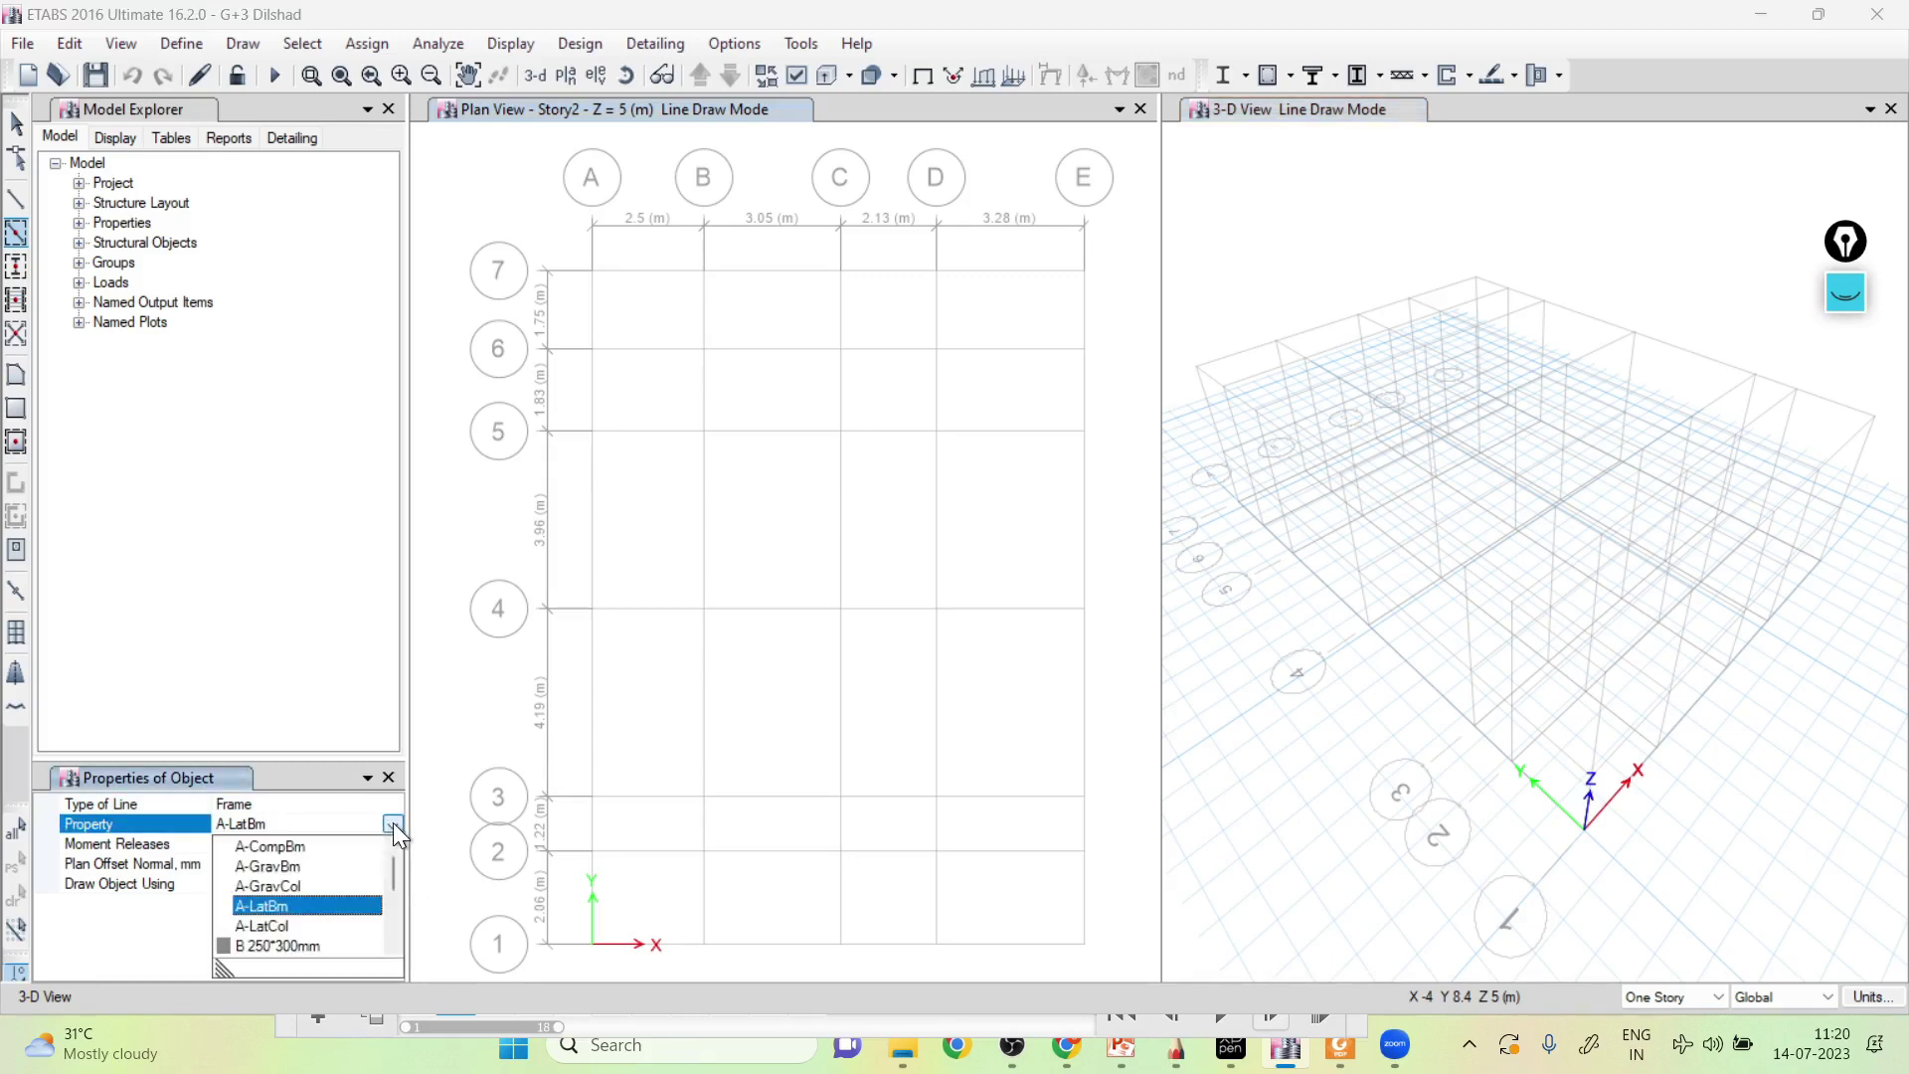
click(295, 945)
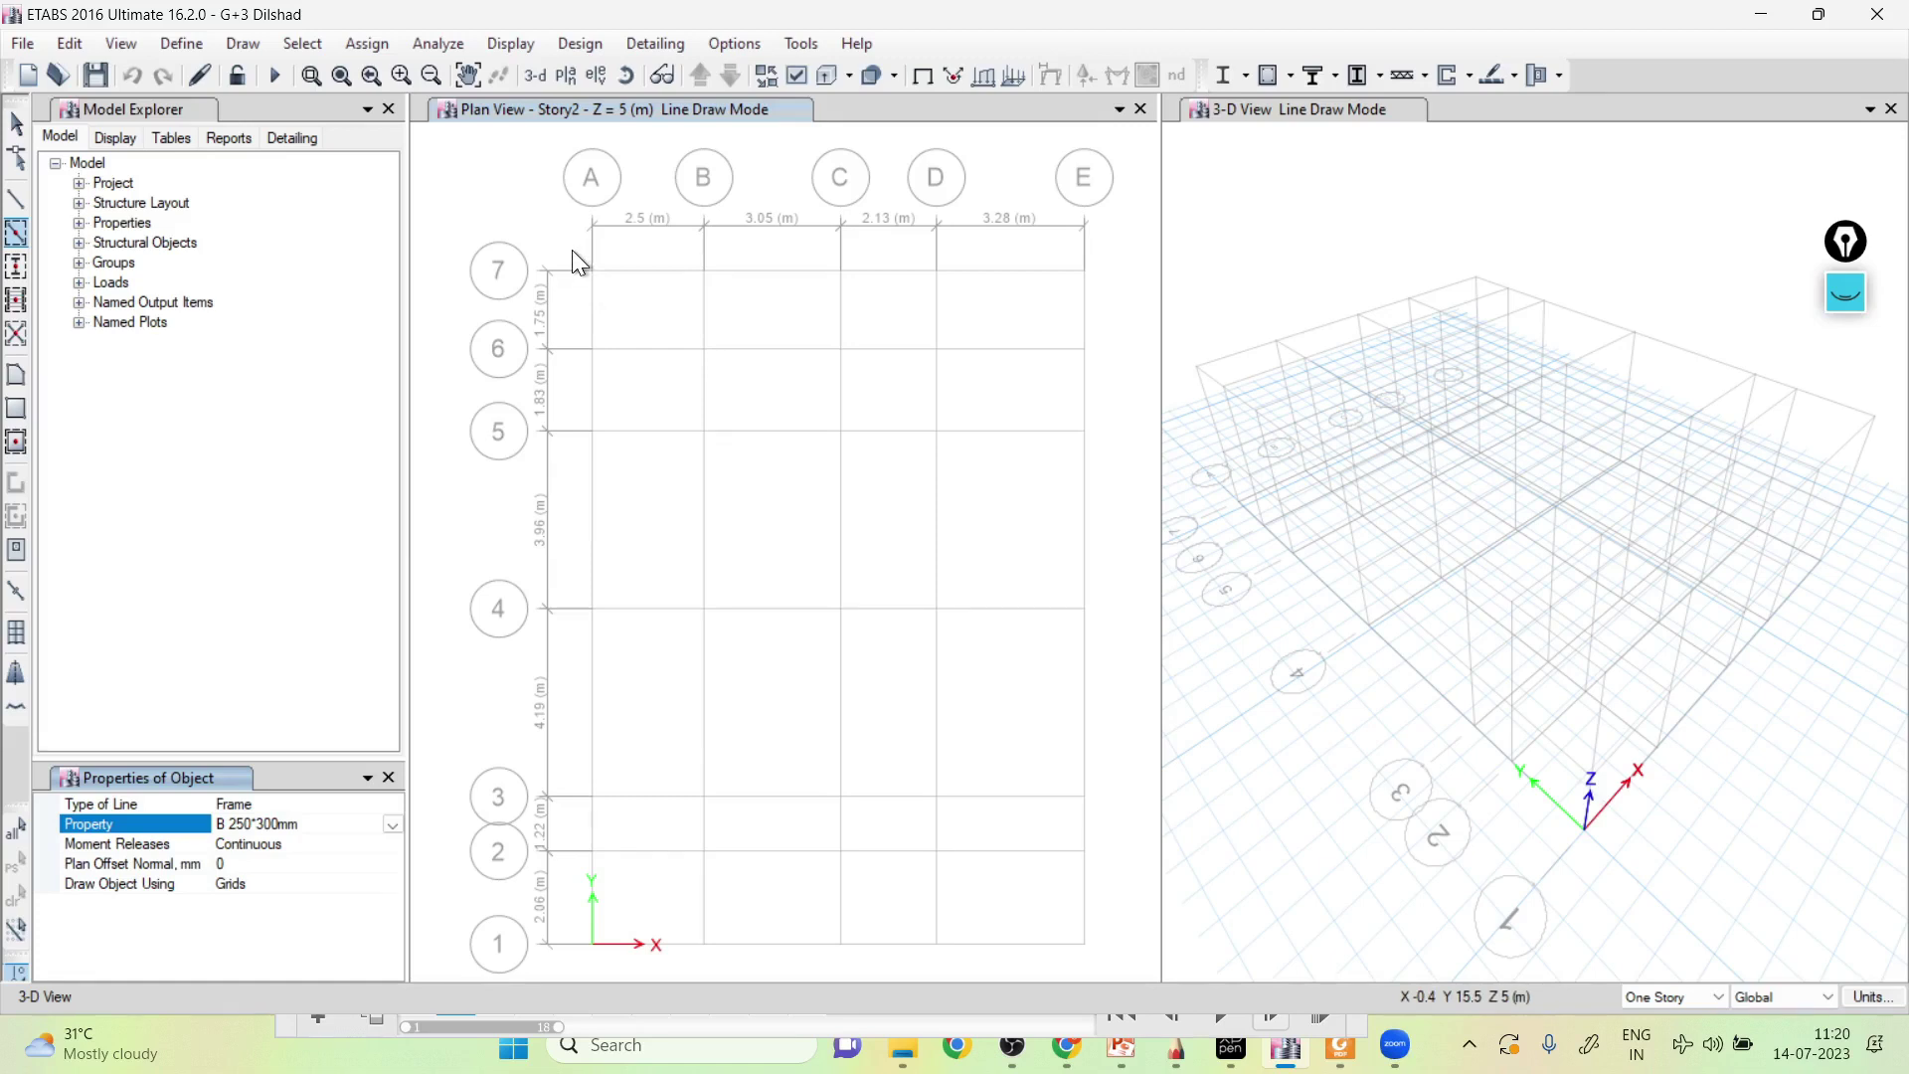
drag(573, 250, 1120, 953)
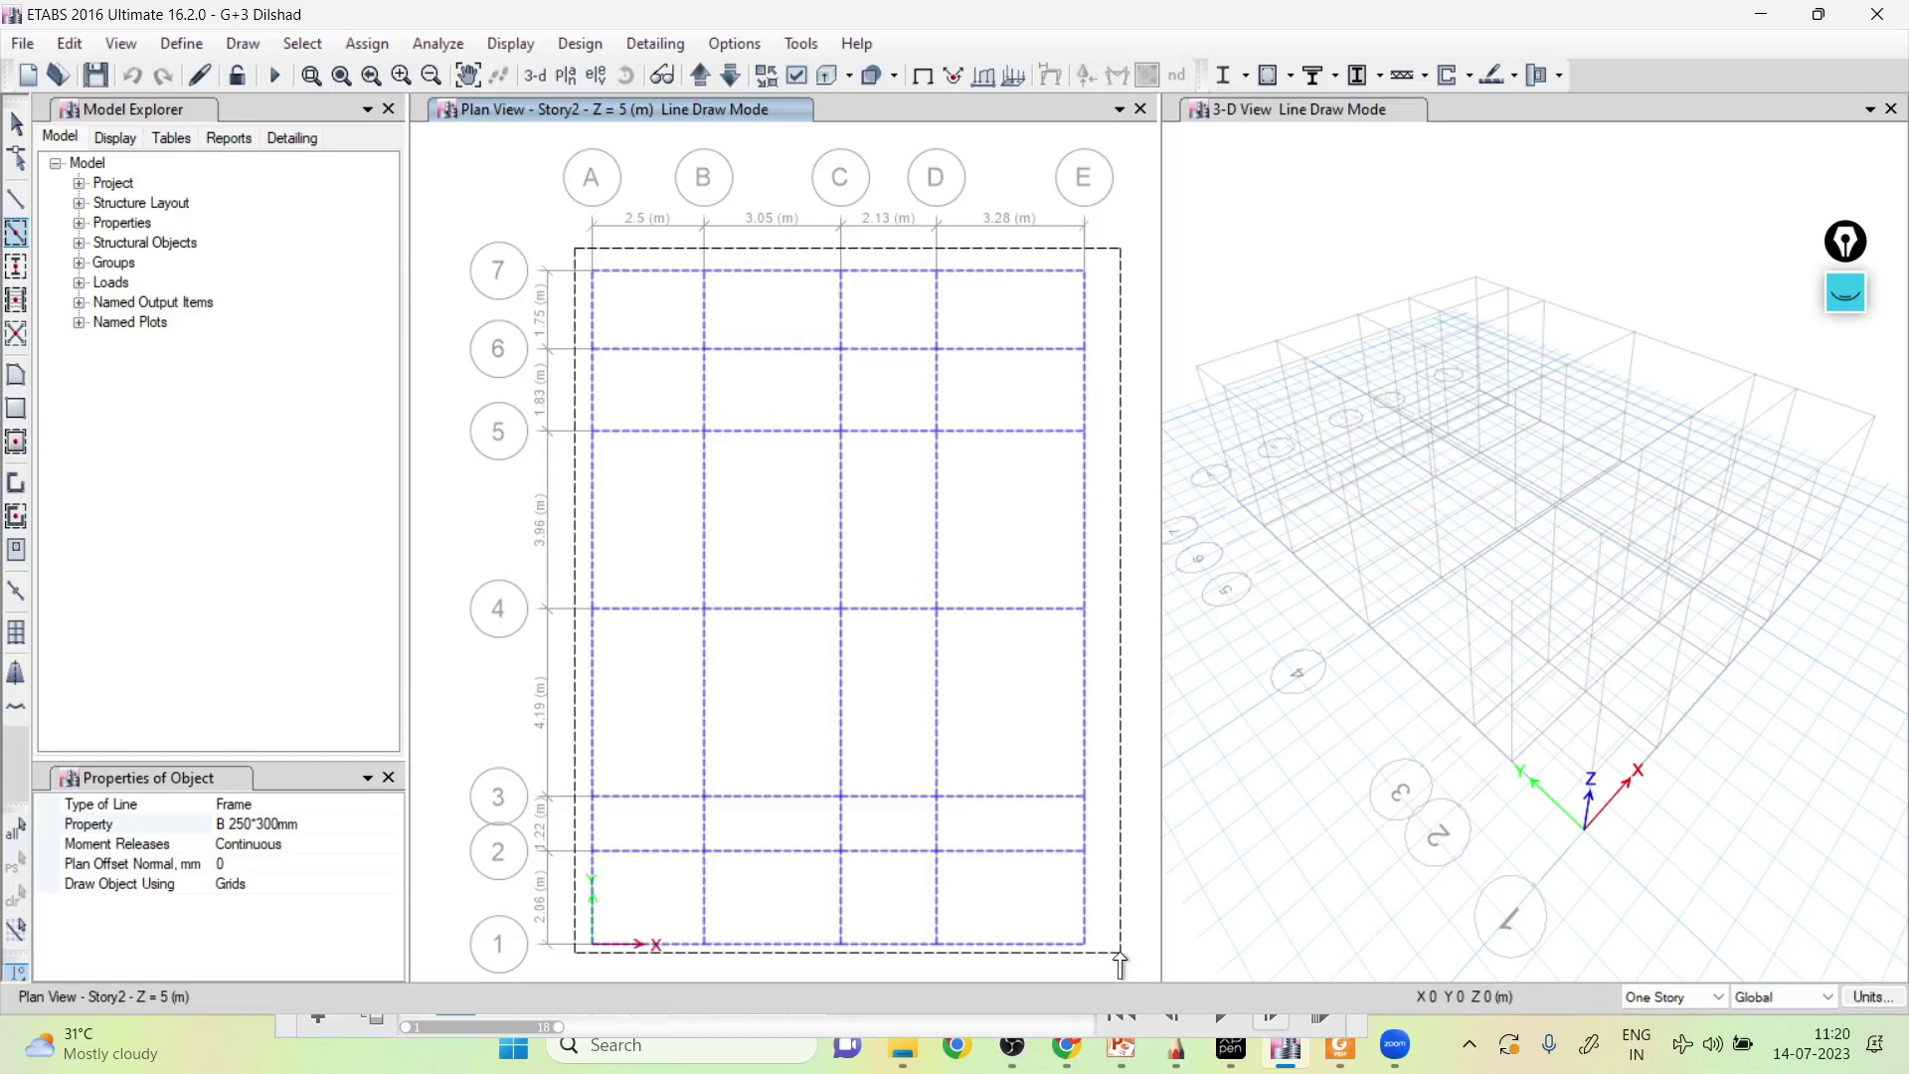
drag(1120, 965, 539, 227)
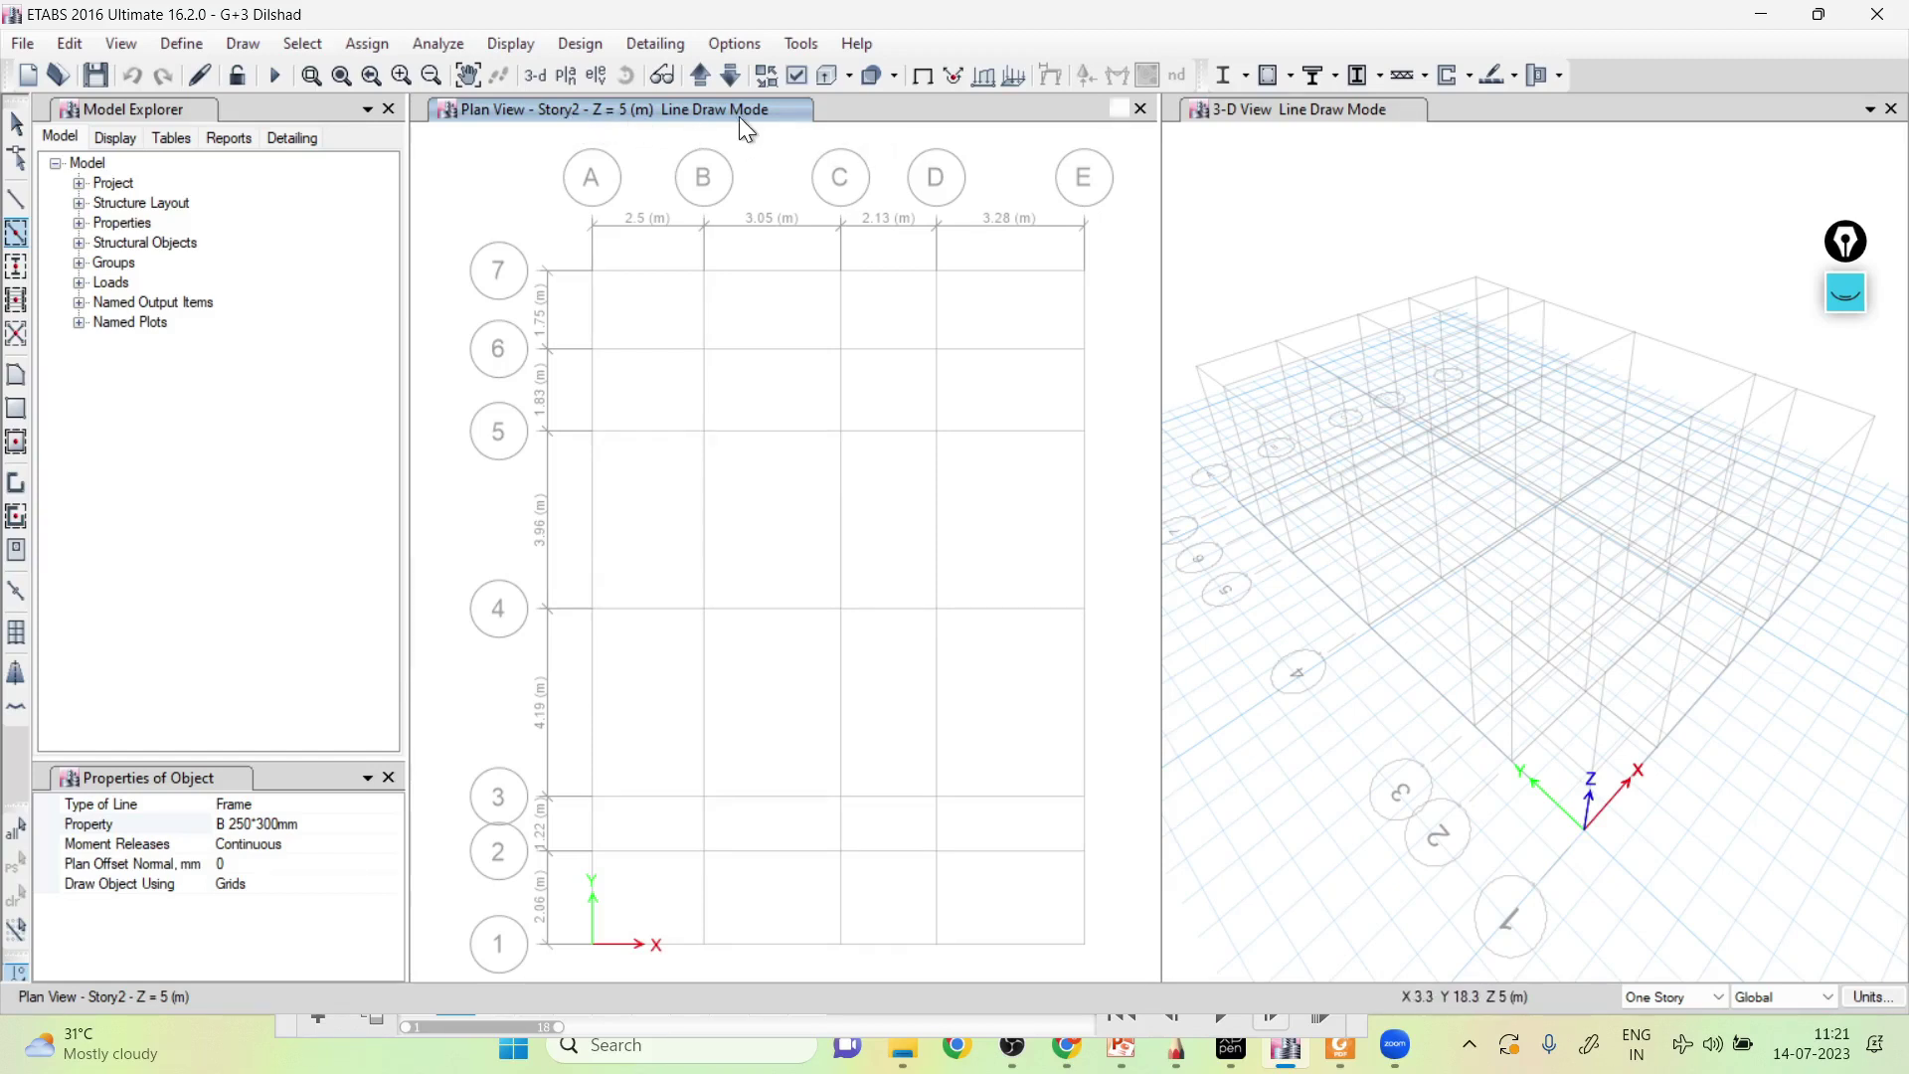
Show the Base and Story1 plans in turn and return the plan view to Story2.
click(707, 74)
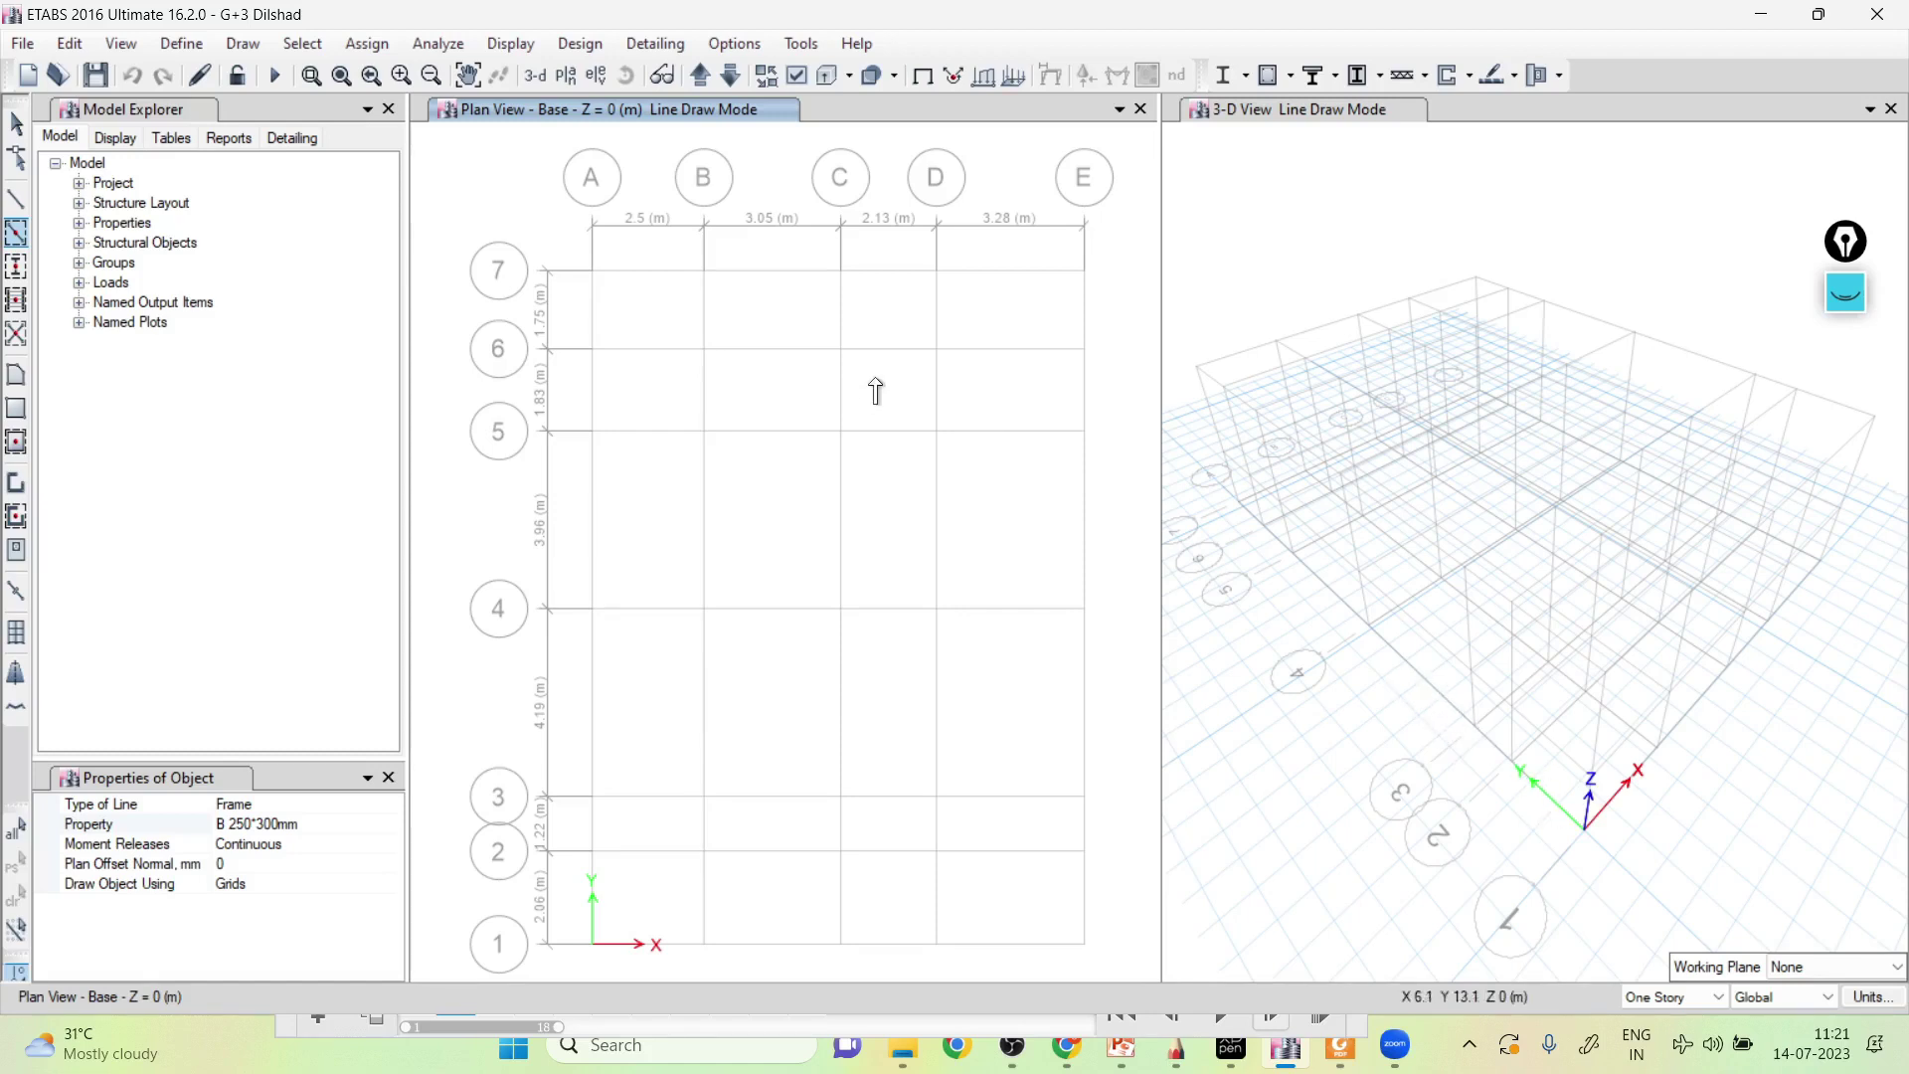
click(704, 75)
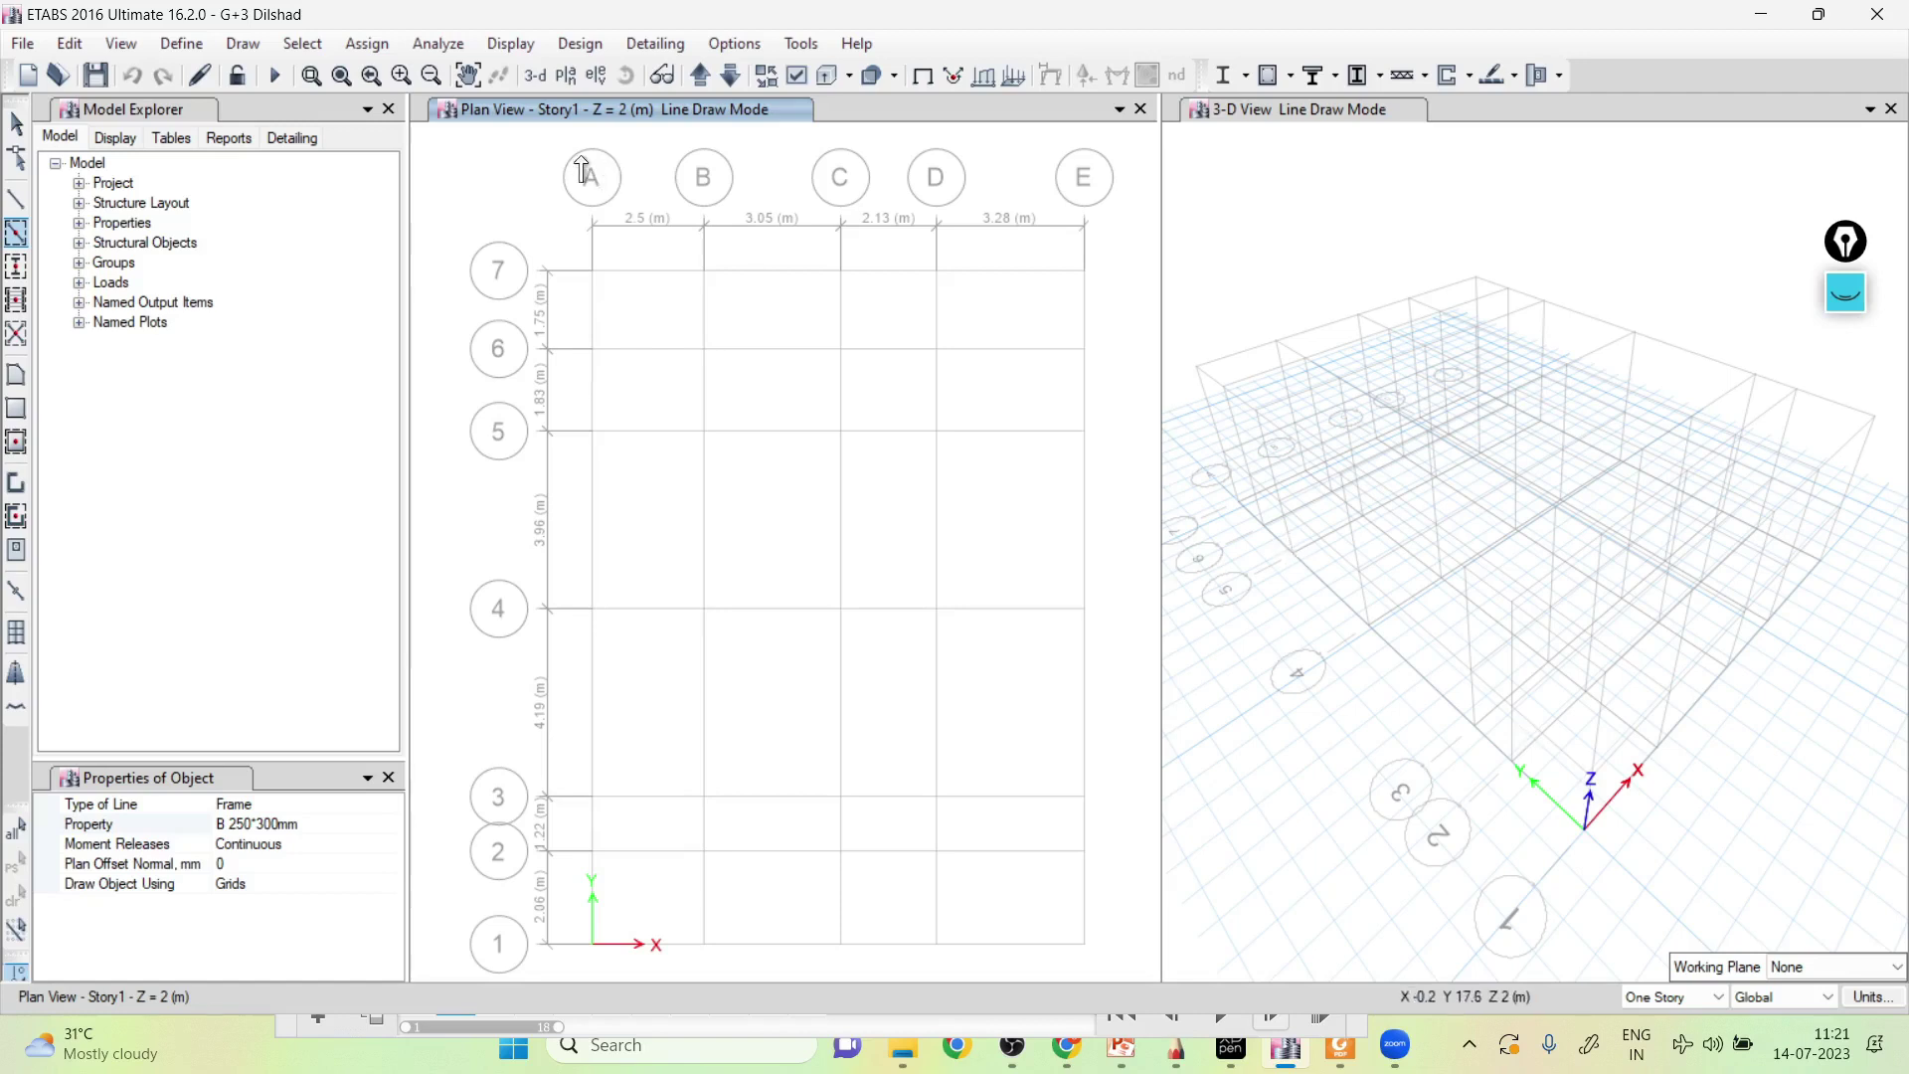
click(701, 75)
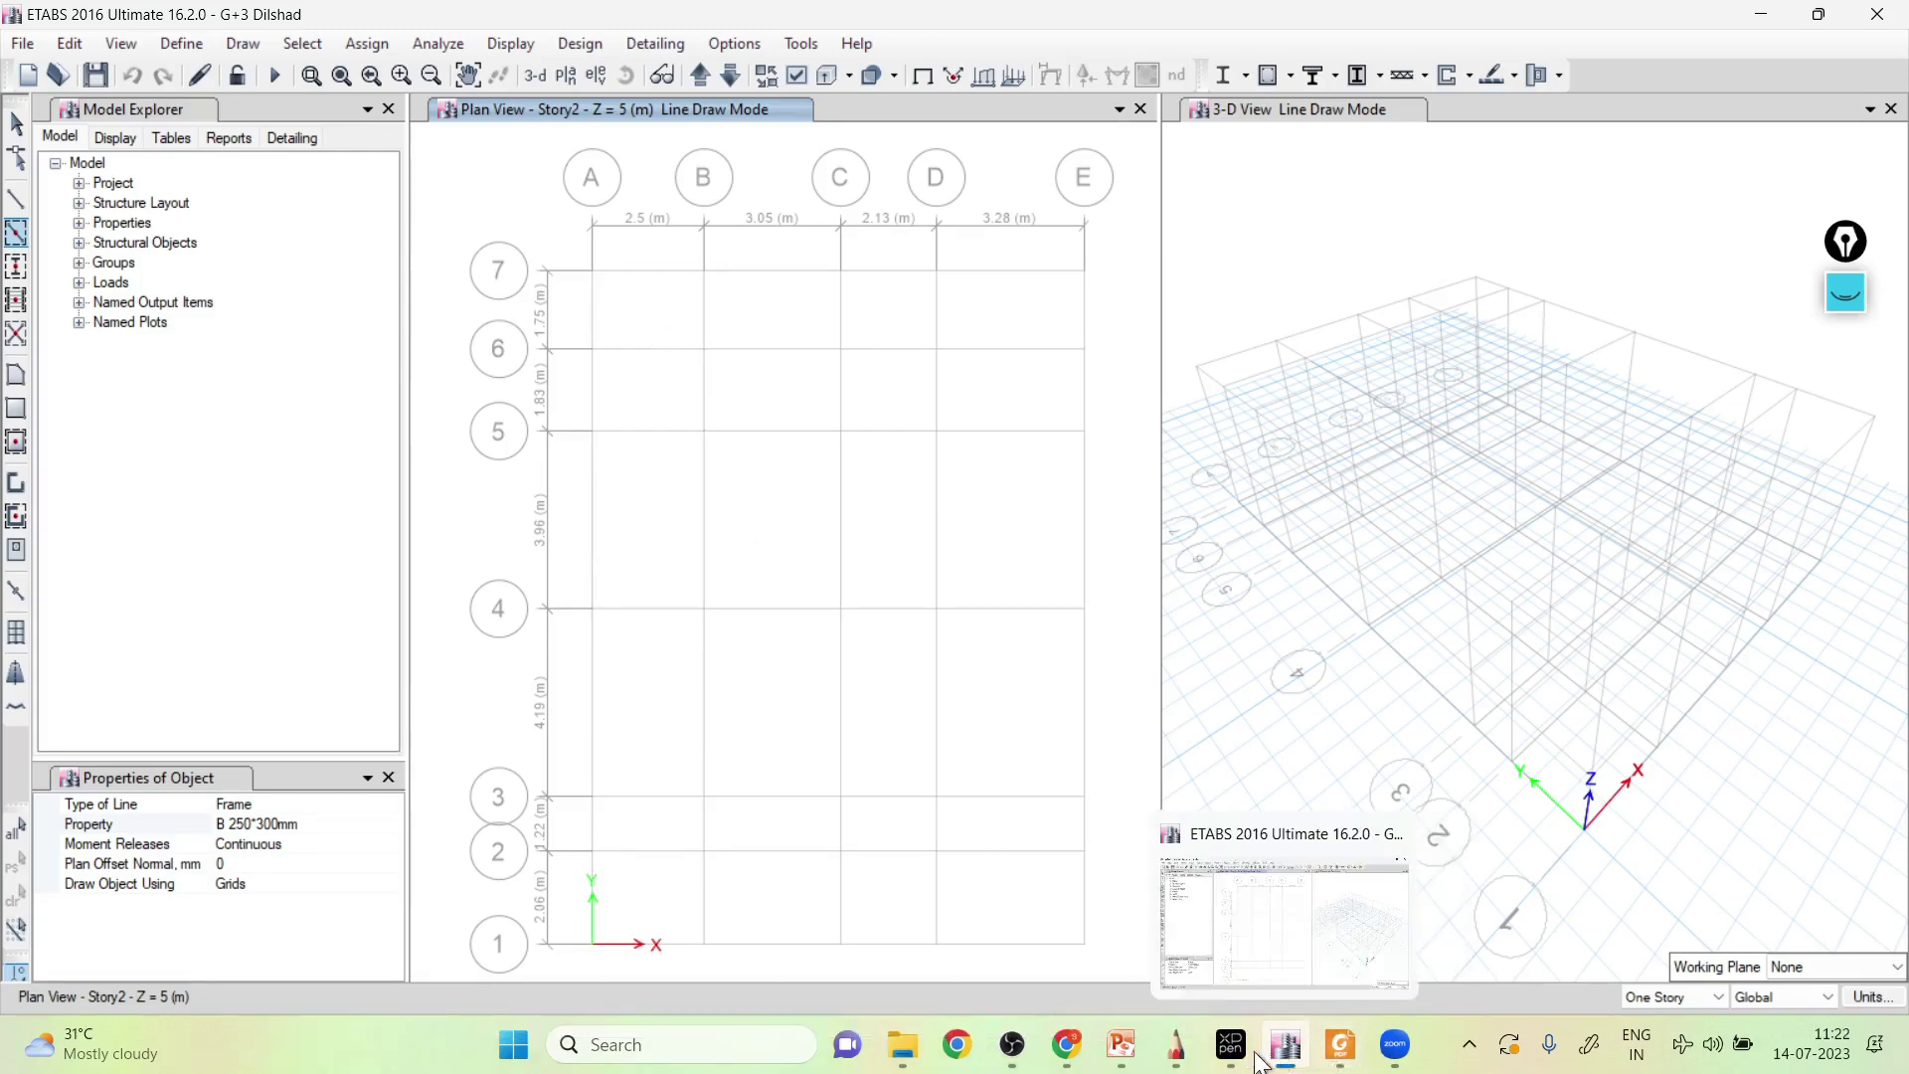
Switch to Autodesk SketchBook to review the workflow and architectural plan frames, and return to ETABS.
click(1176, 1046)
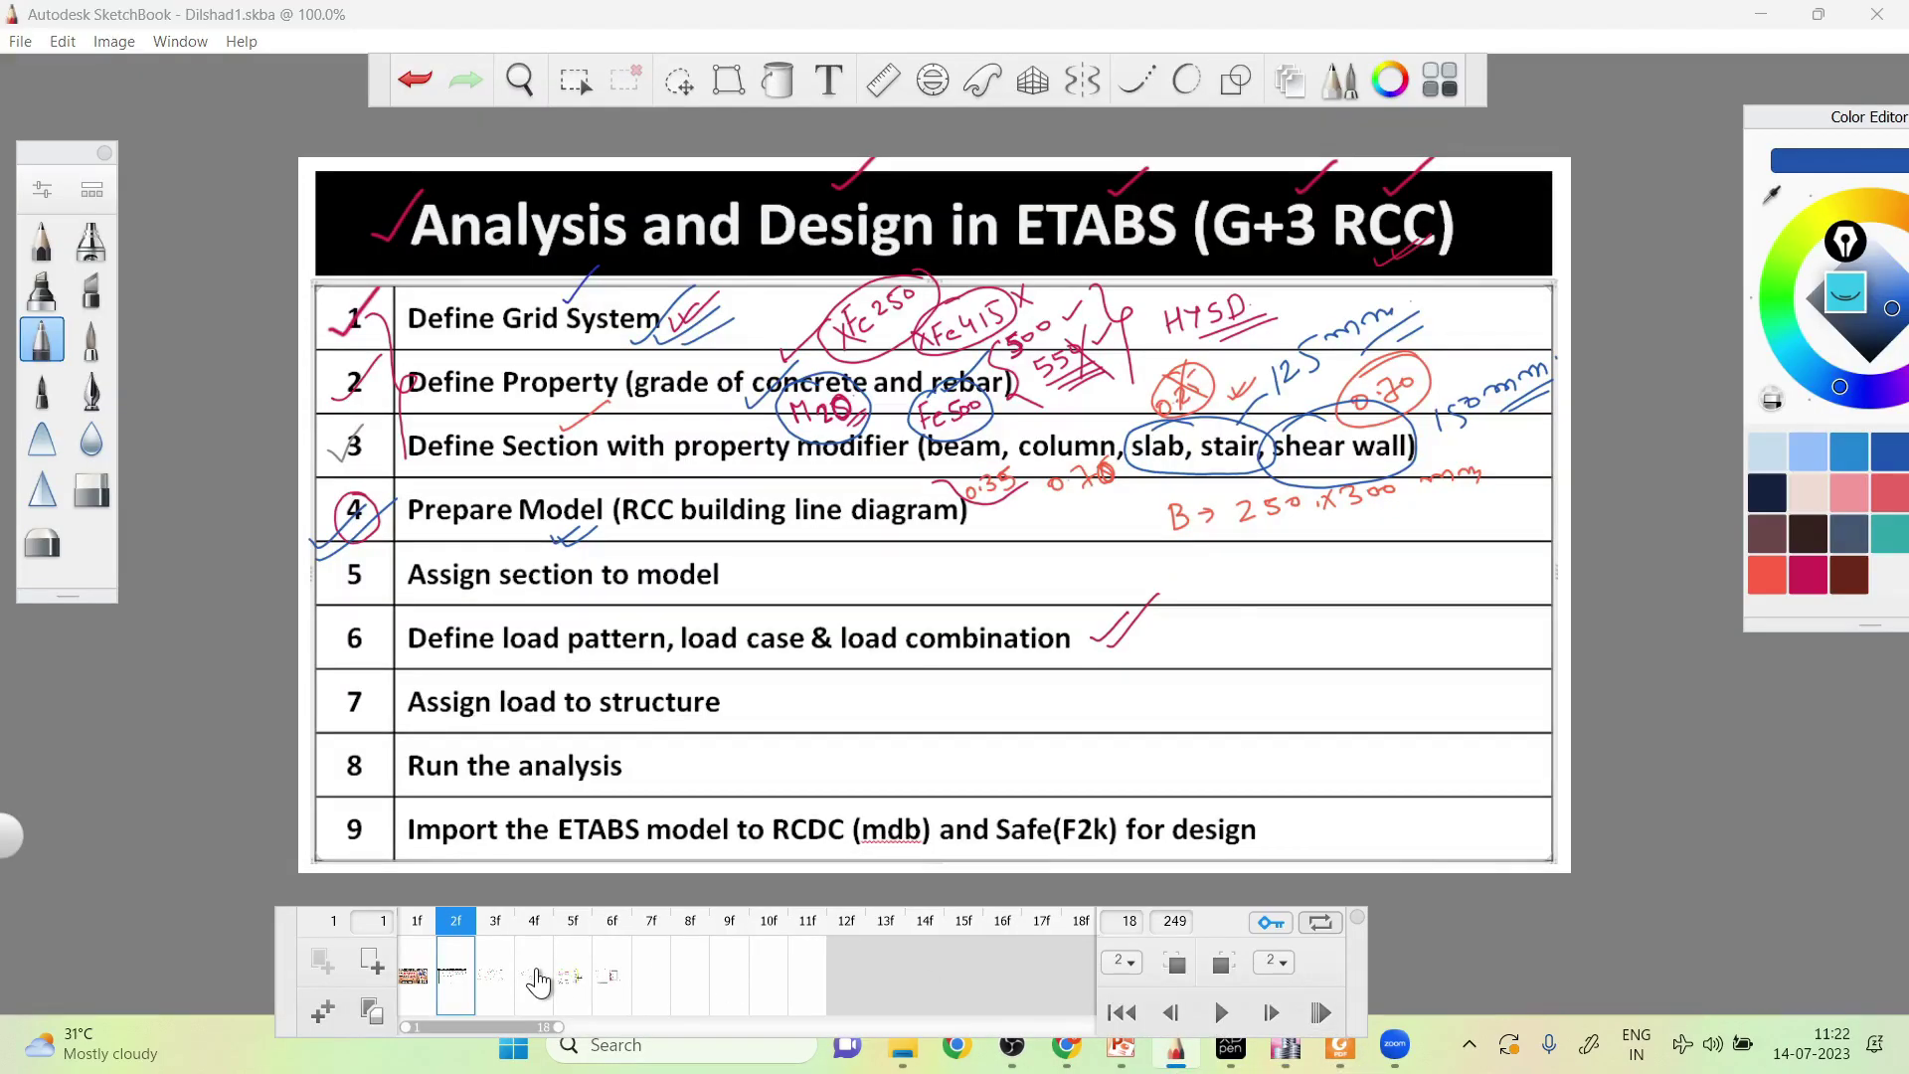
click(534, 979)
click(510, 988)
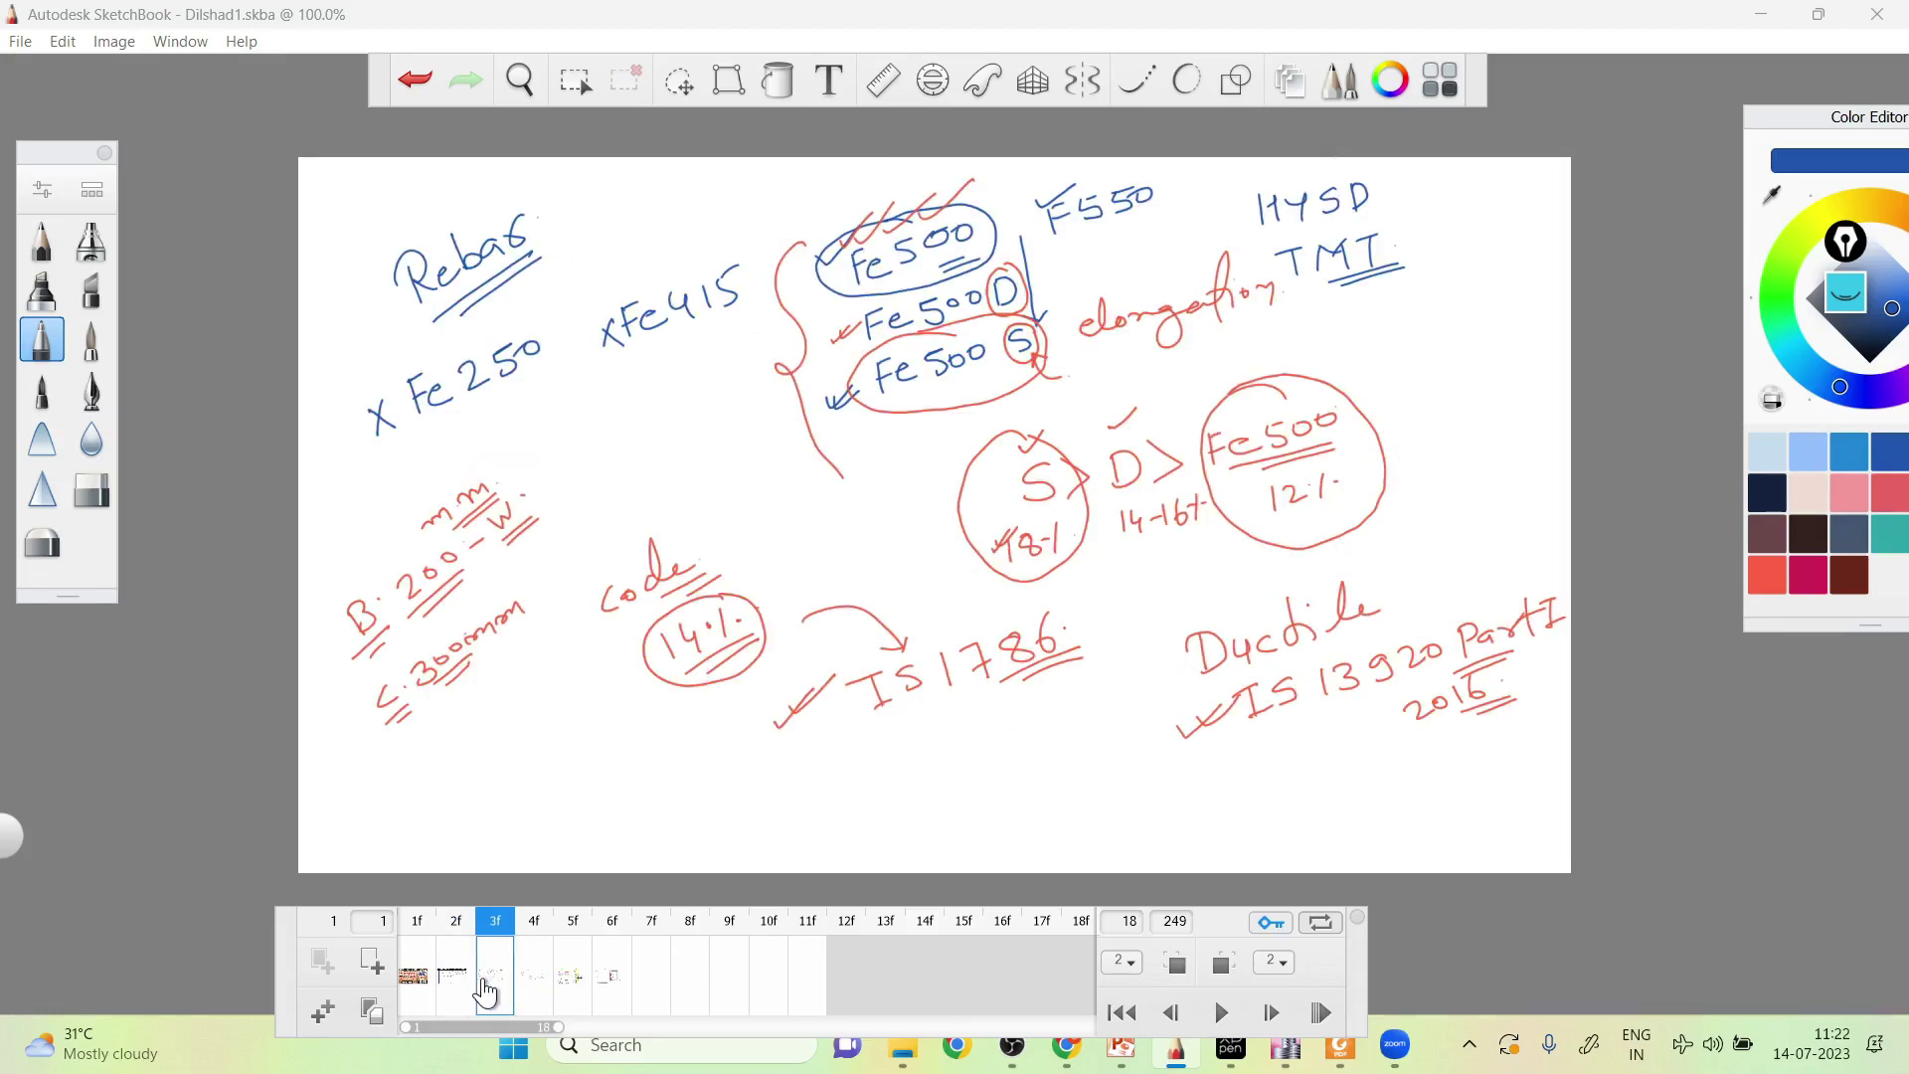
click(459, 988)
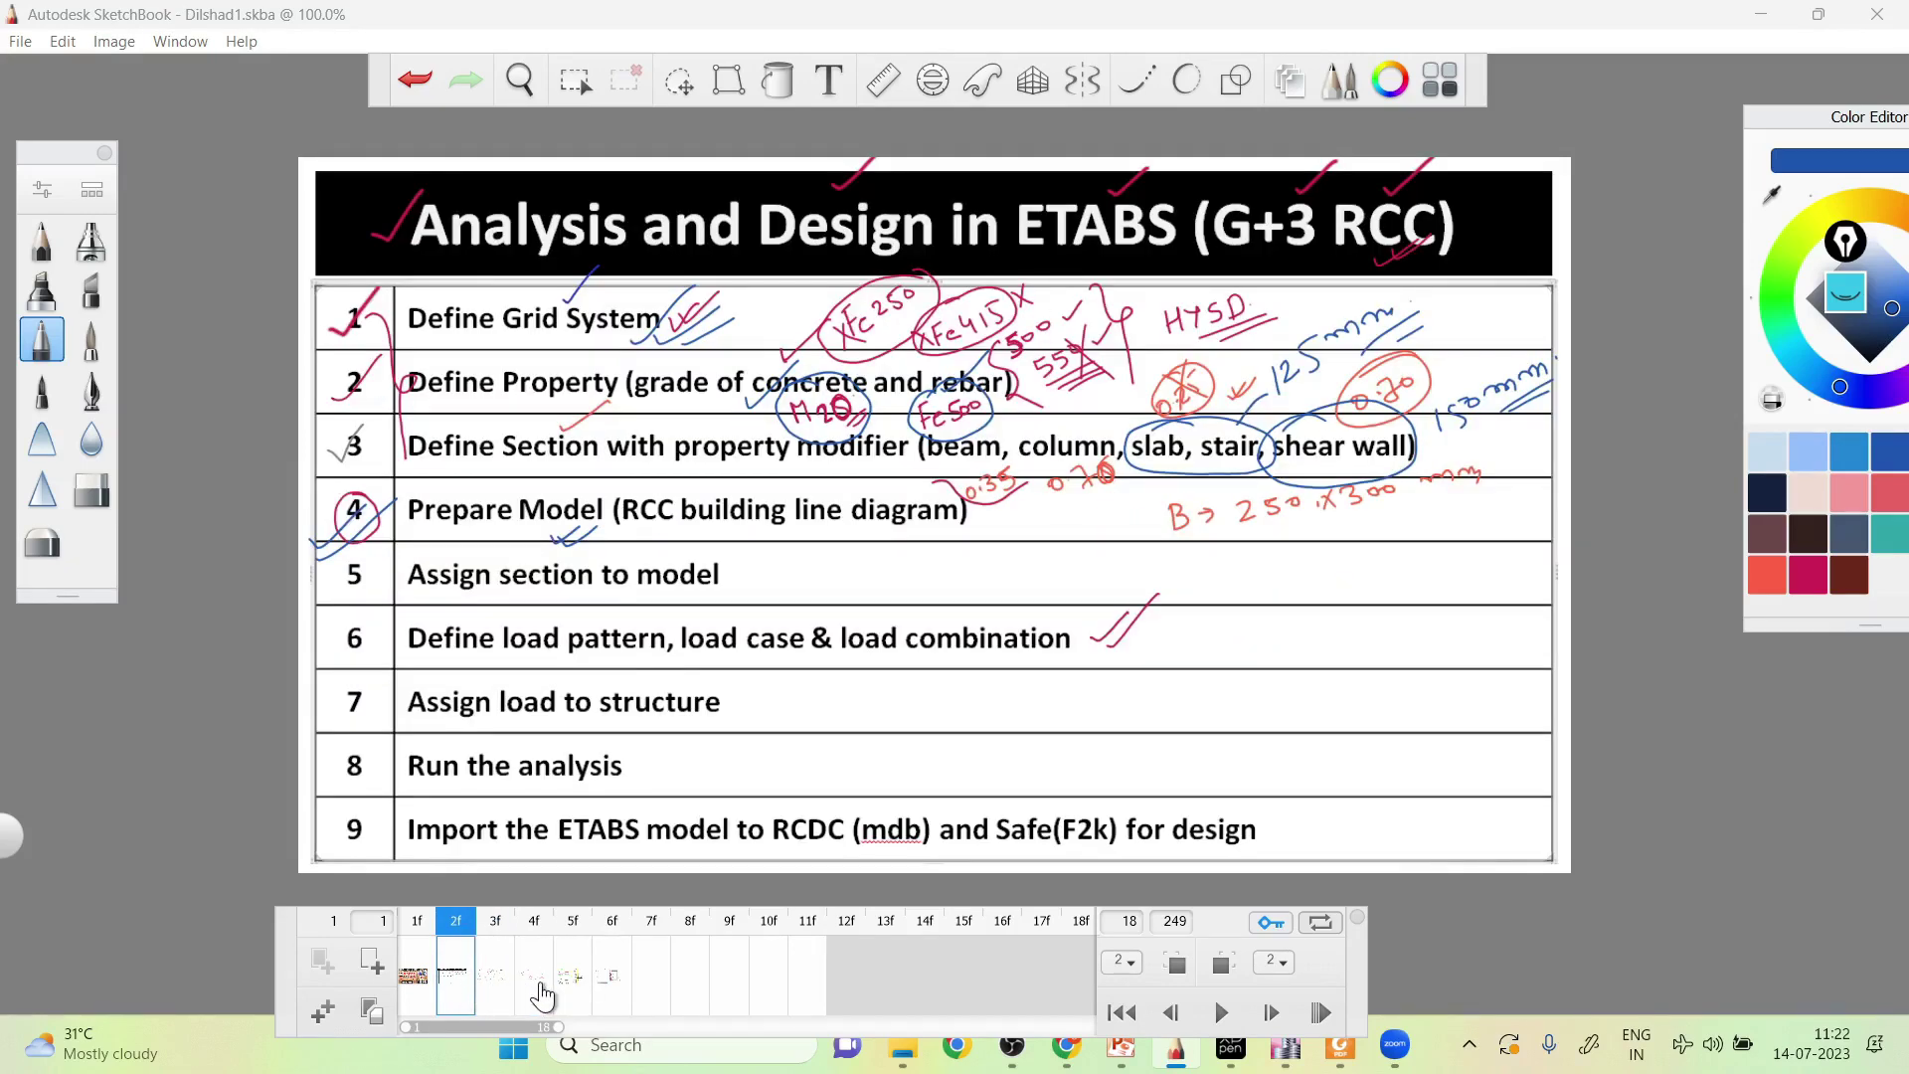
click(557, 985)
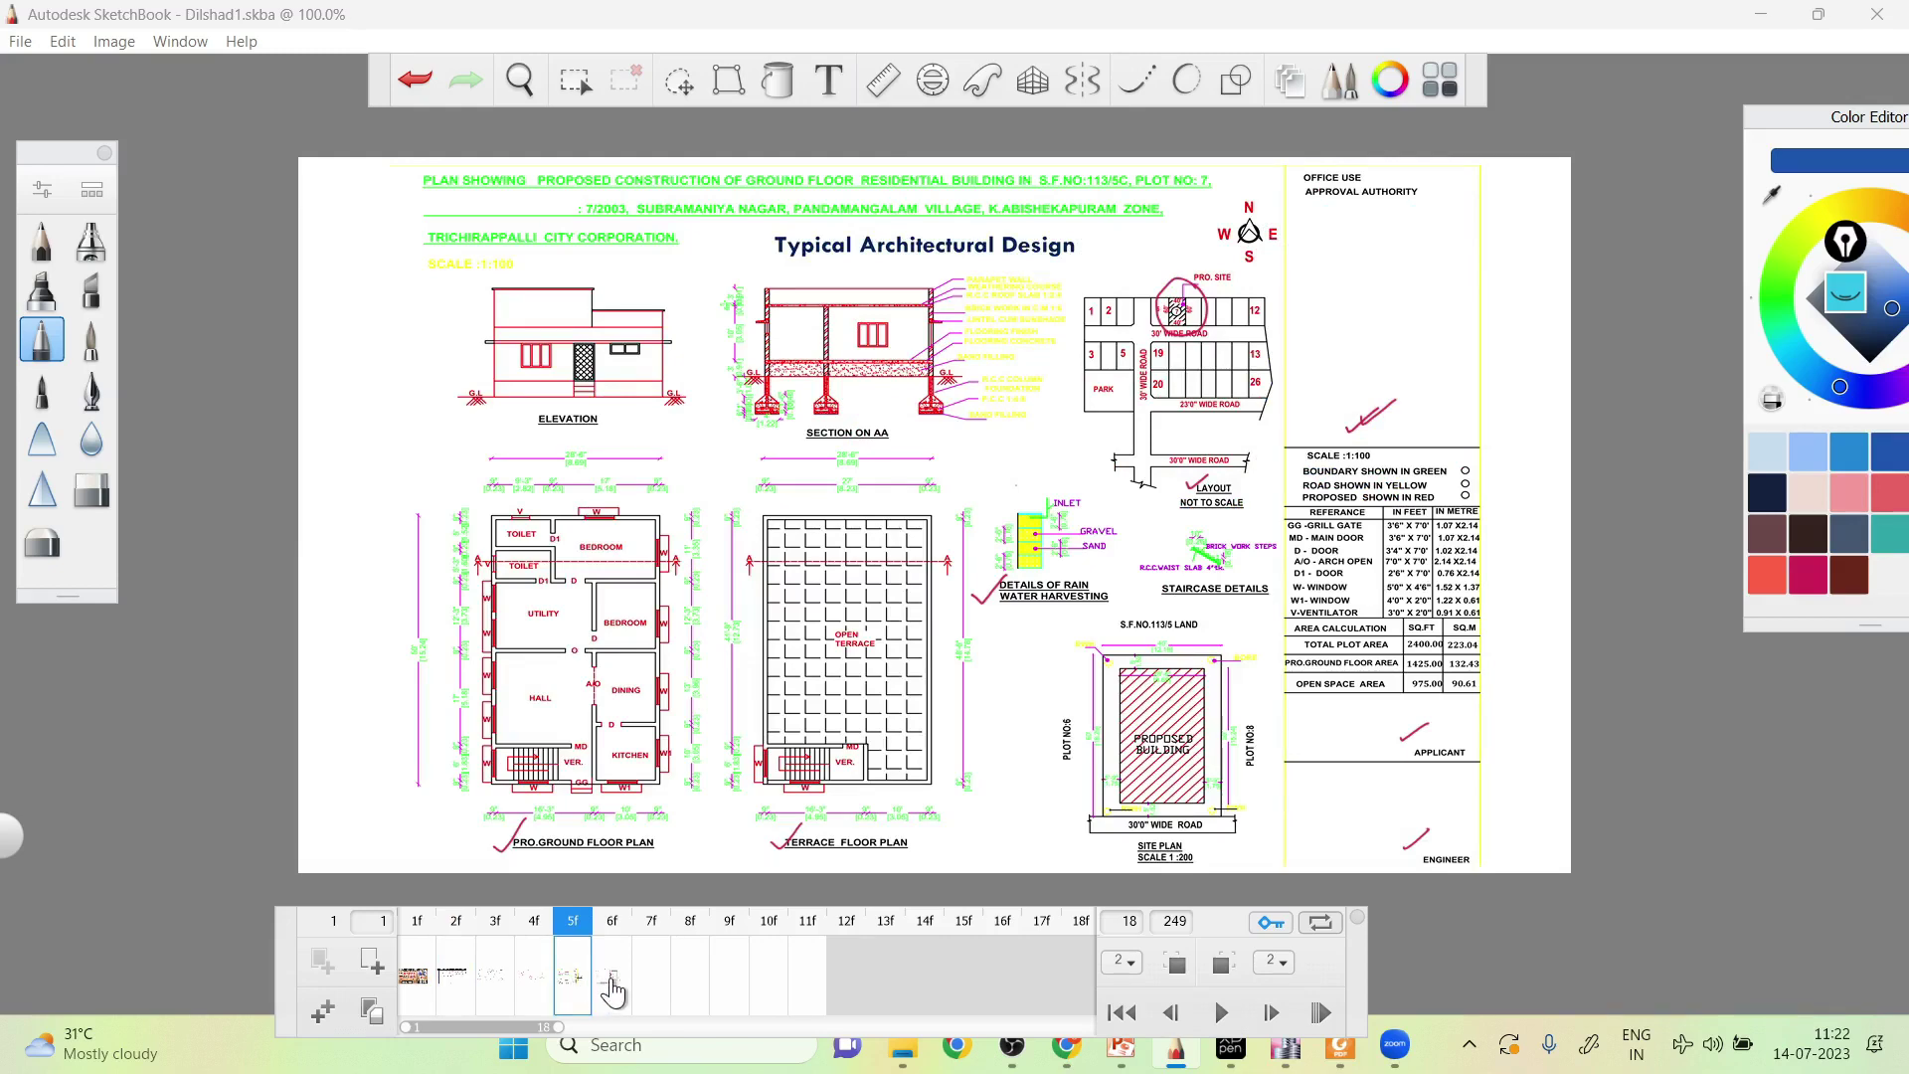
click(610, 984)
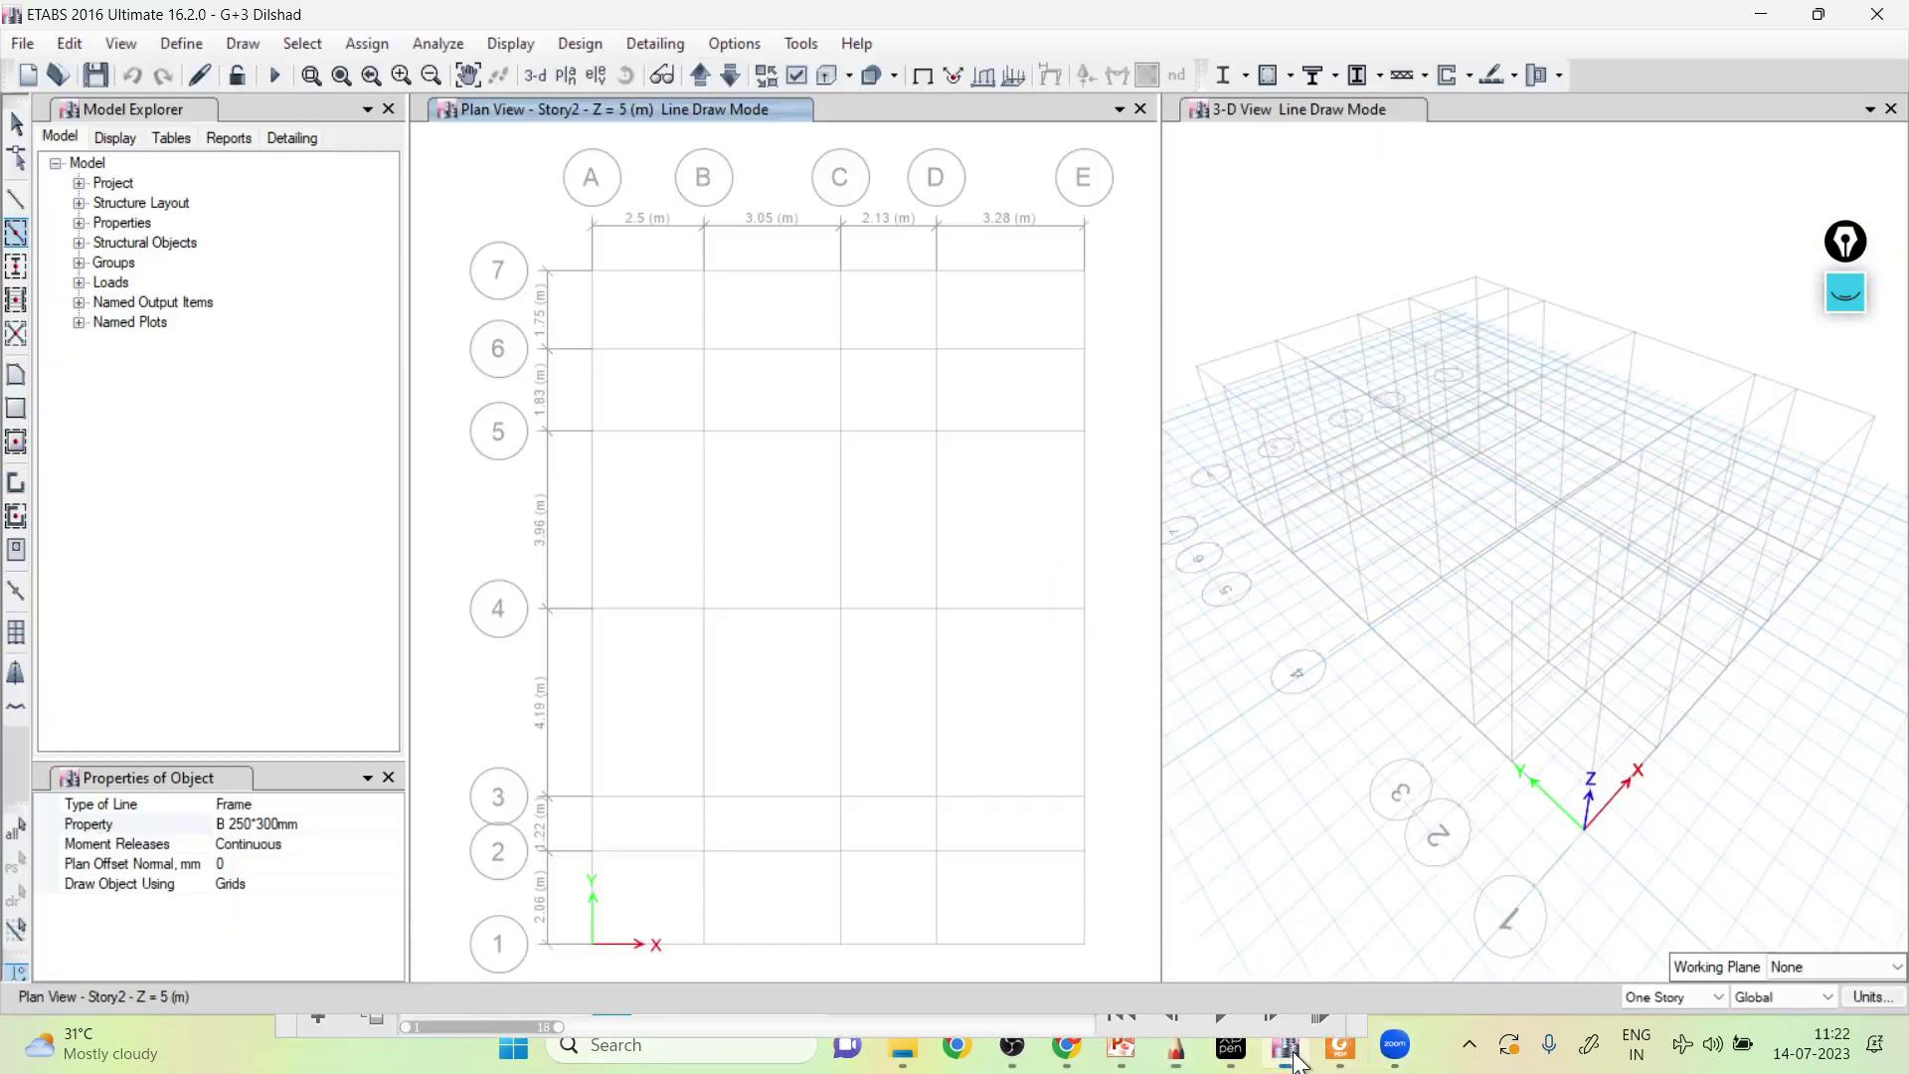
click(1286, 1044)
Draw a straight B 250*300mm frame beam on Story2 along grid 7 from A to B.
click(388, 777)
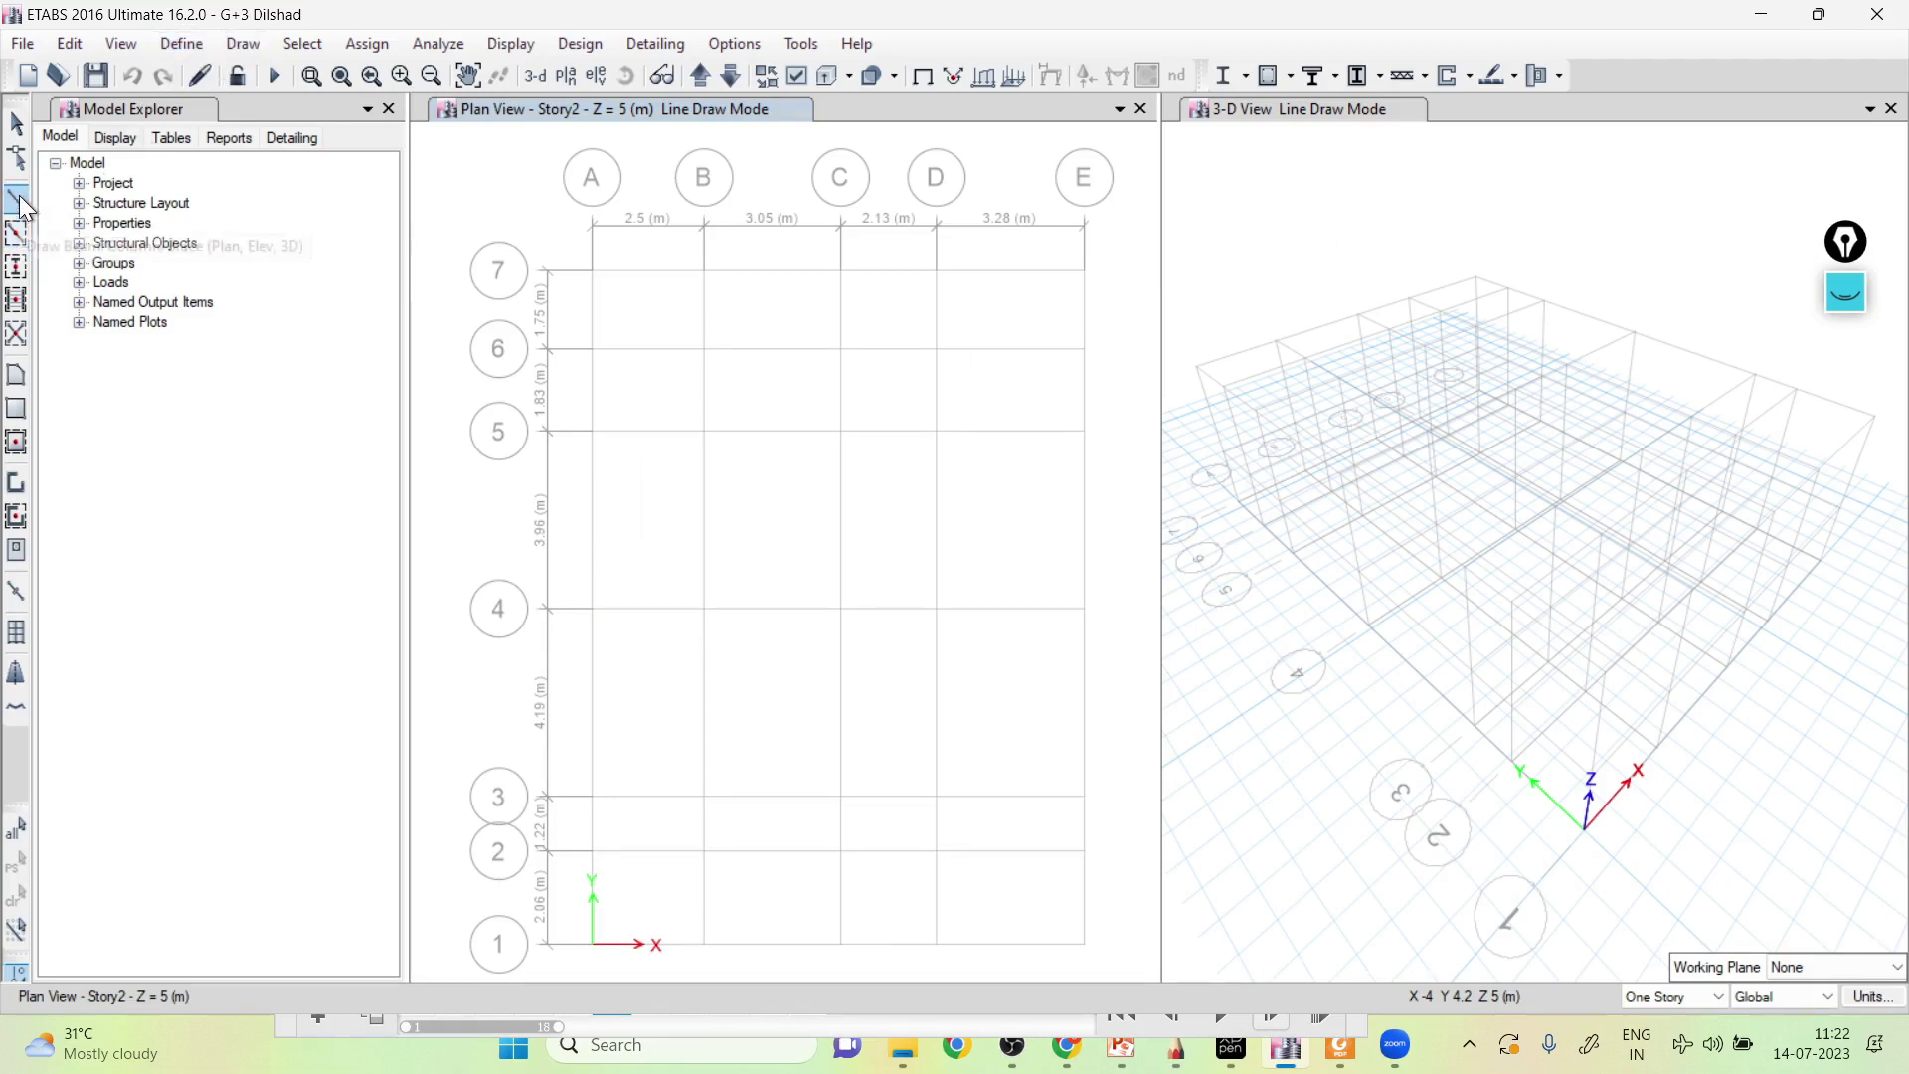
click(18, 197)
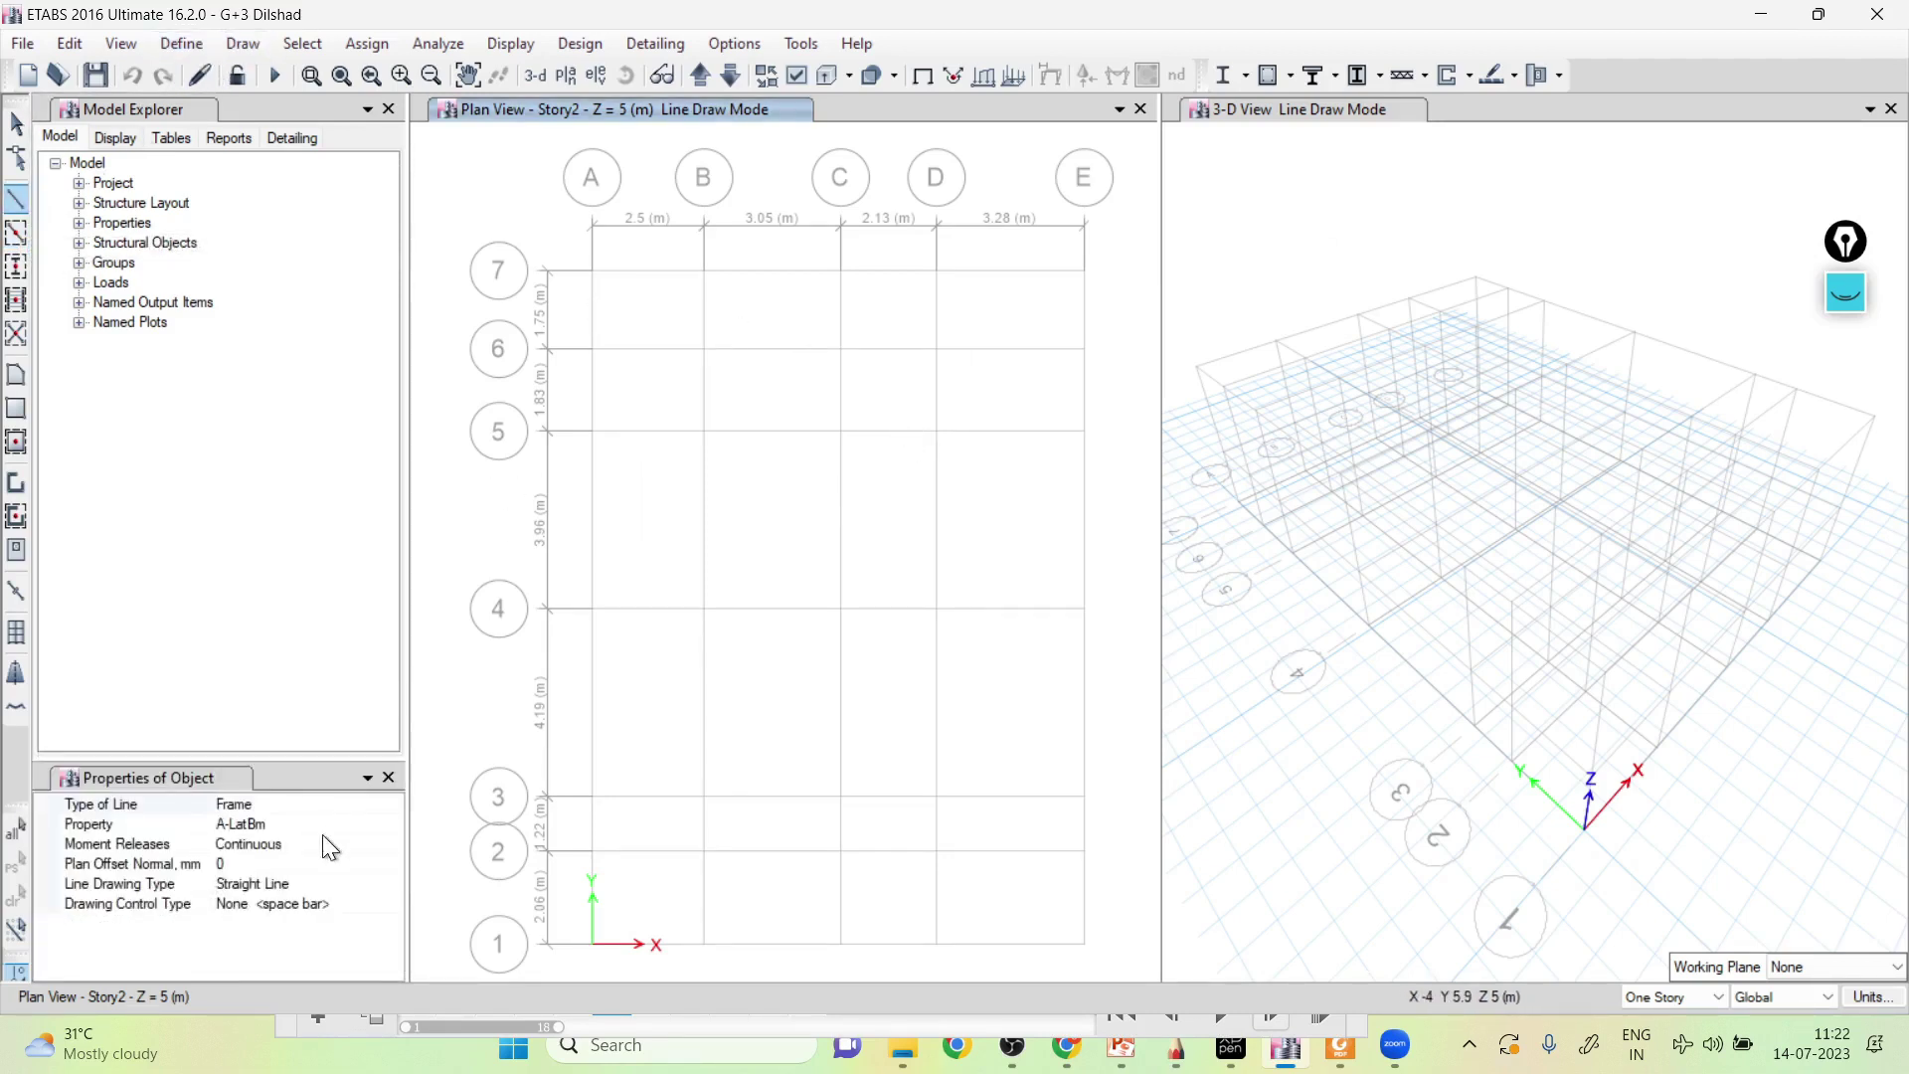
click(388, 828)
click(391, 825)
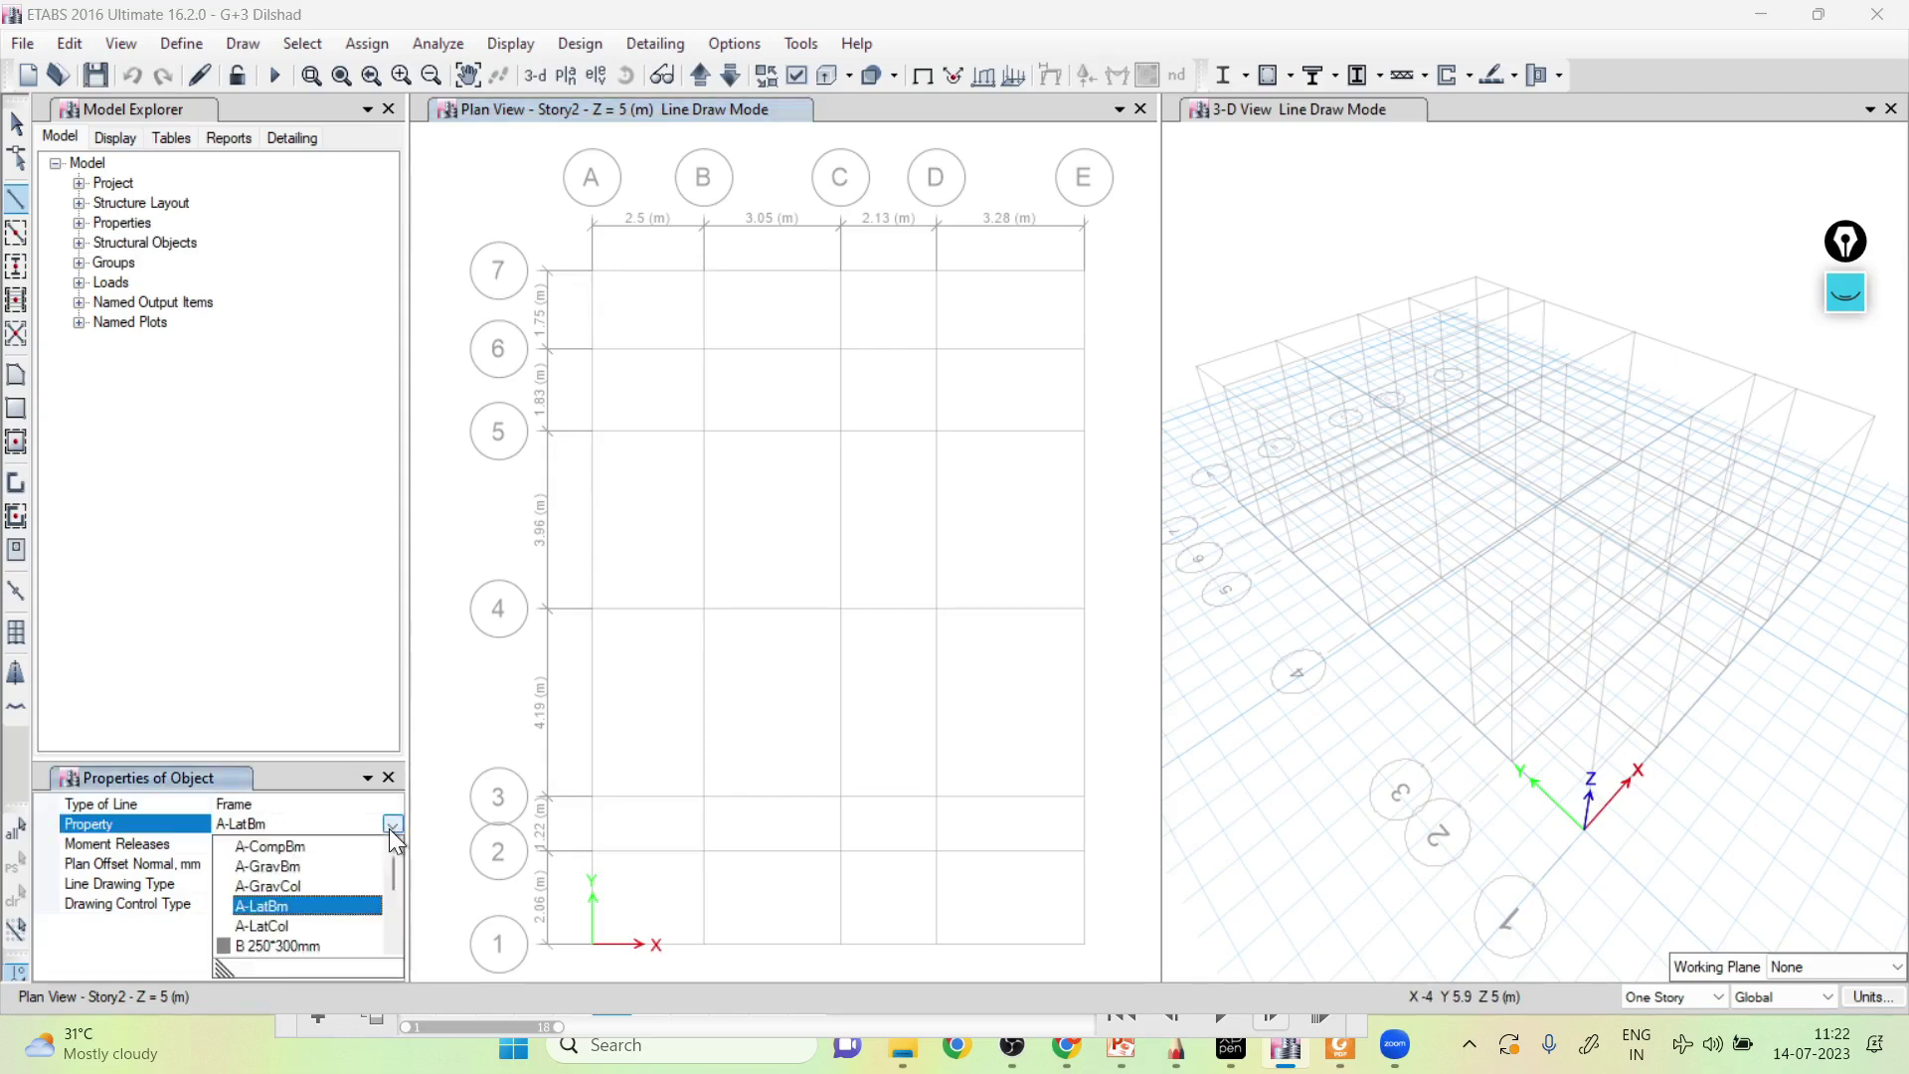
click(319, 946)
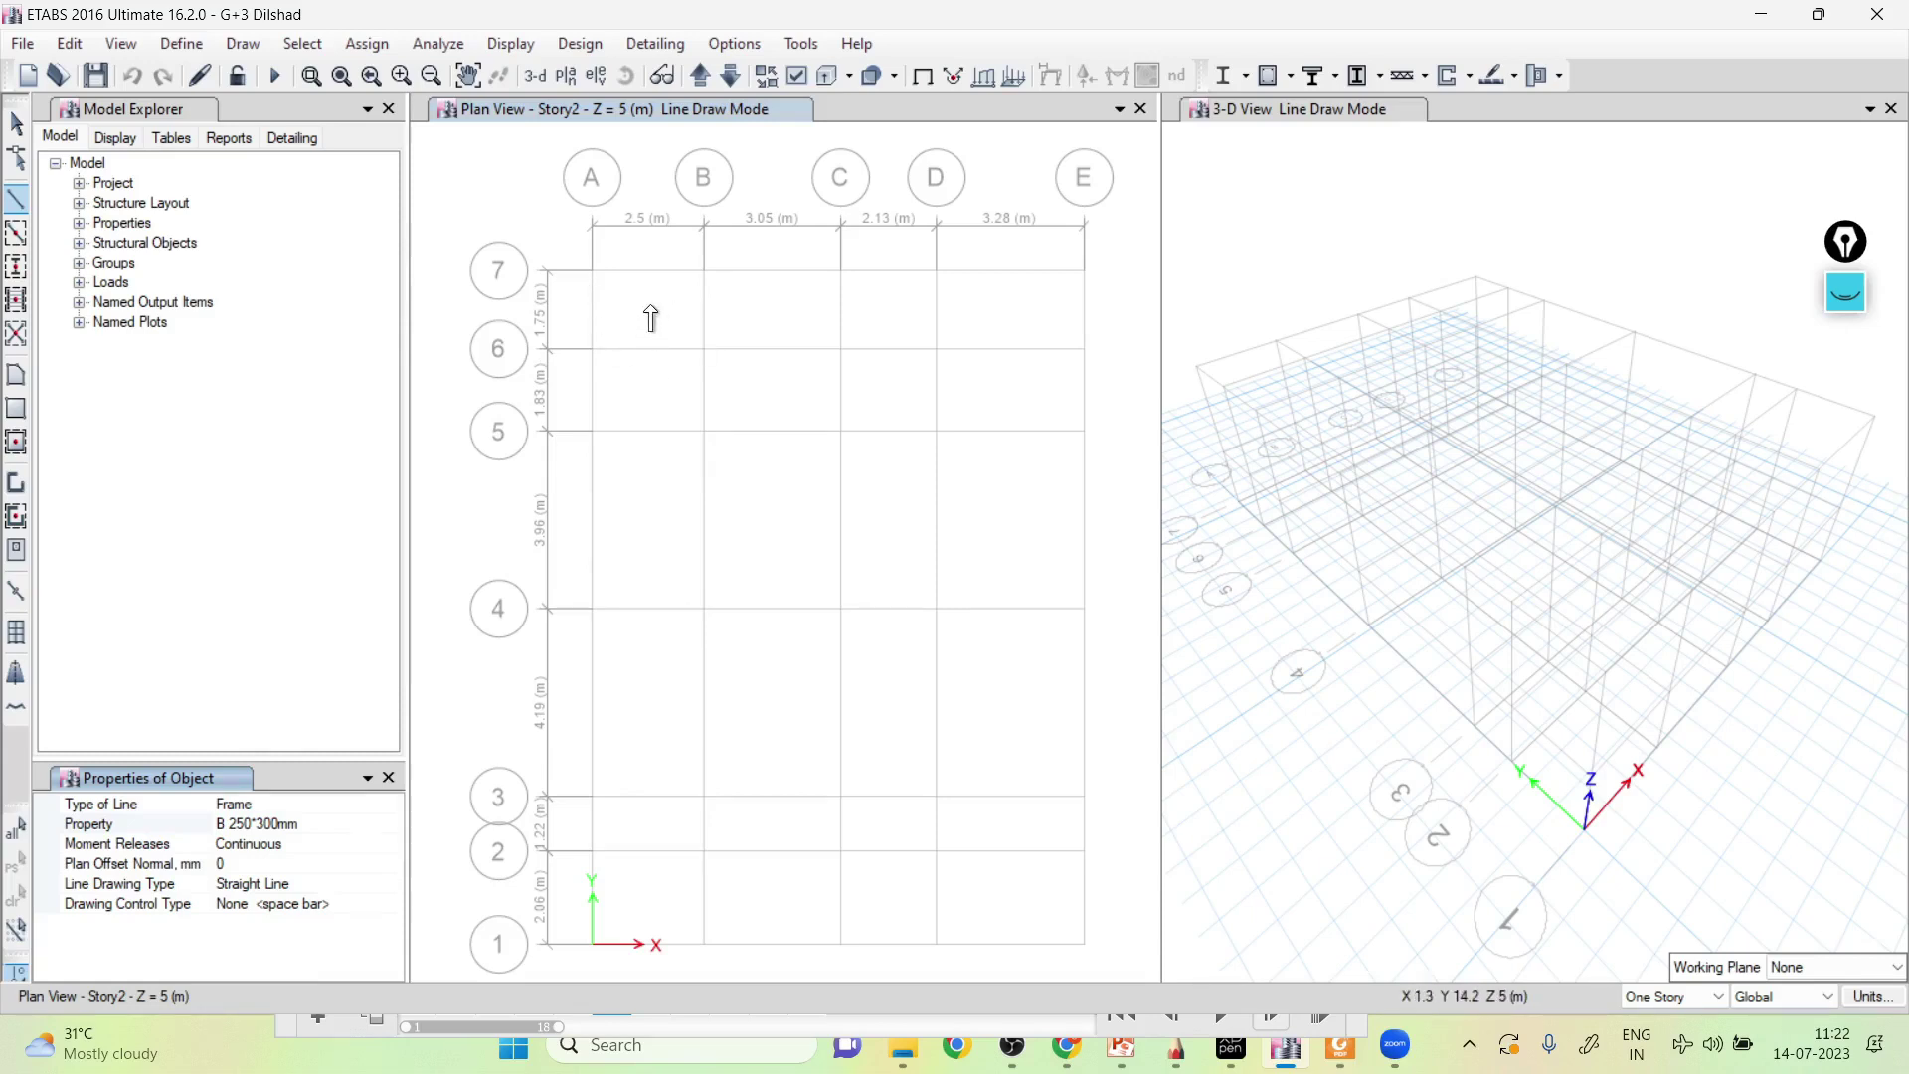
click(593, 281)
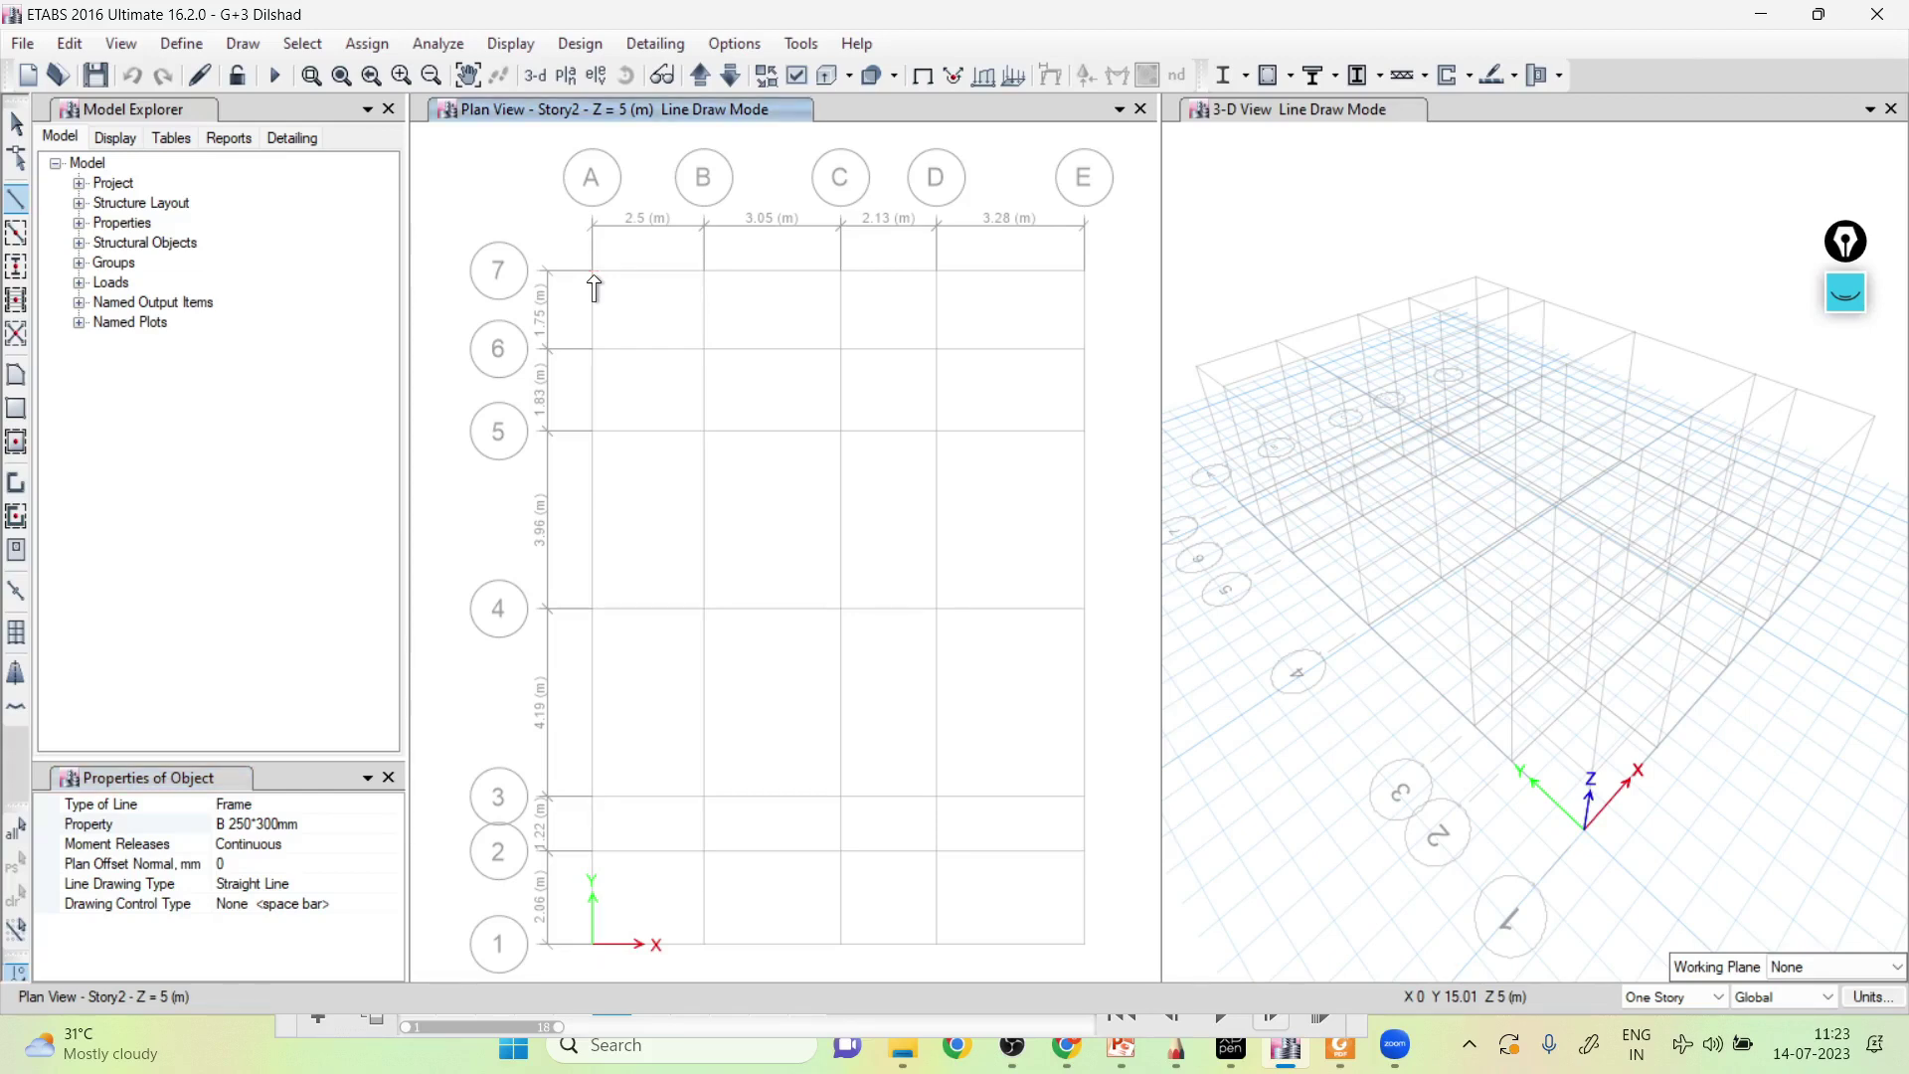
click(706, 270)
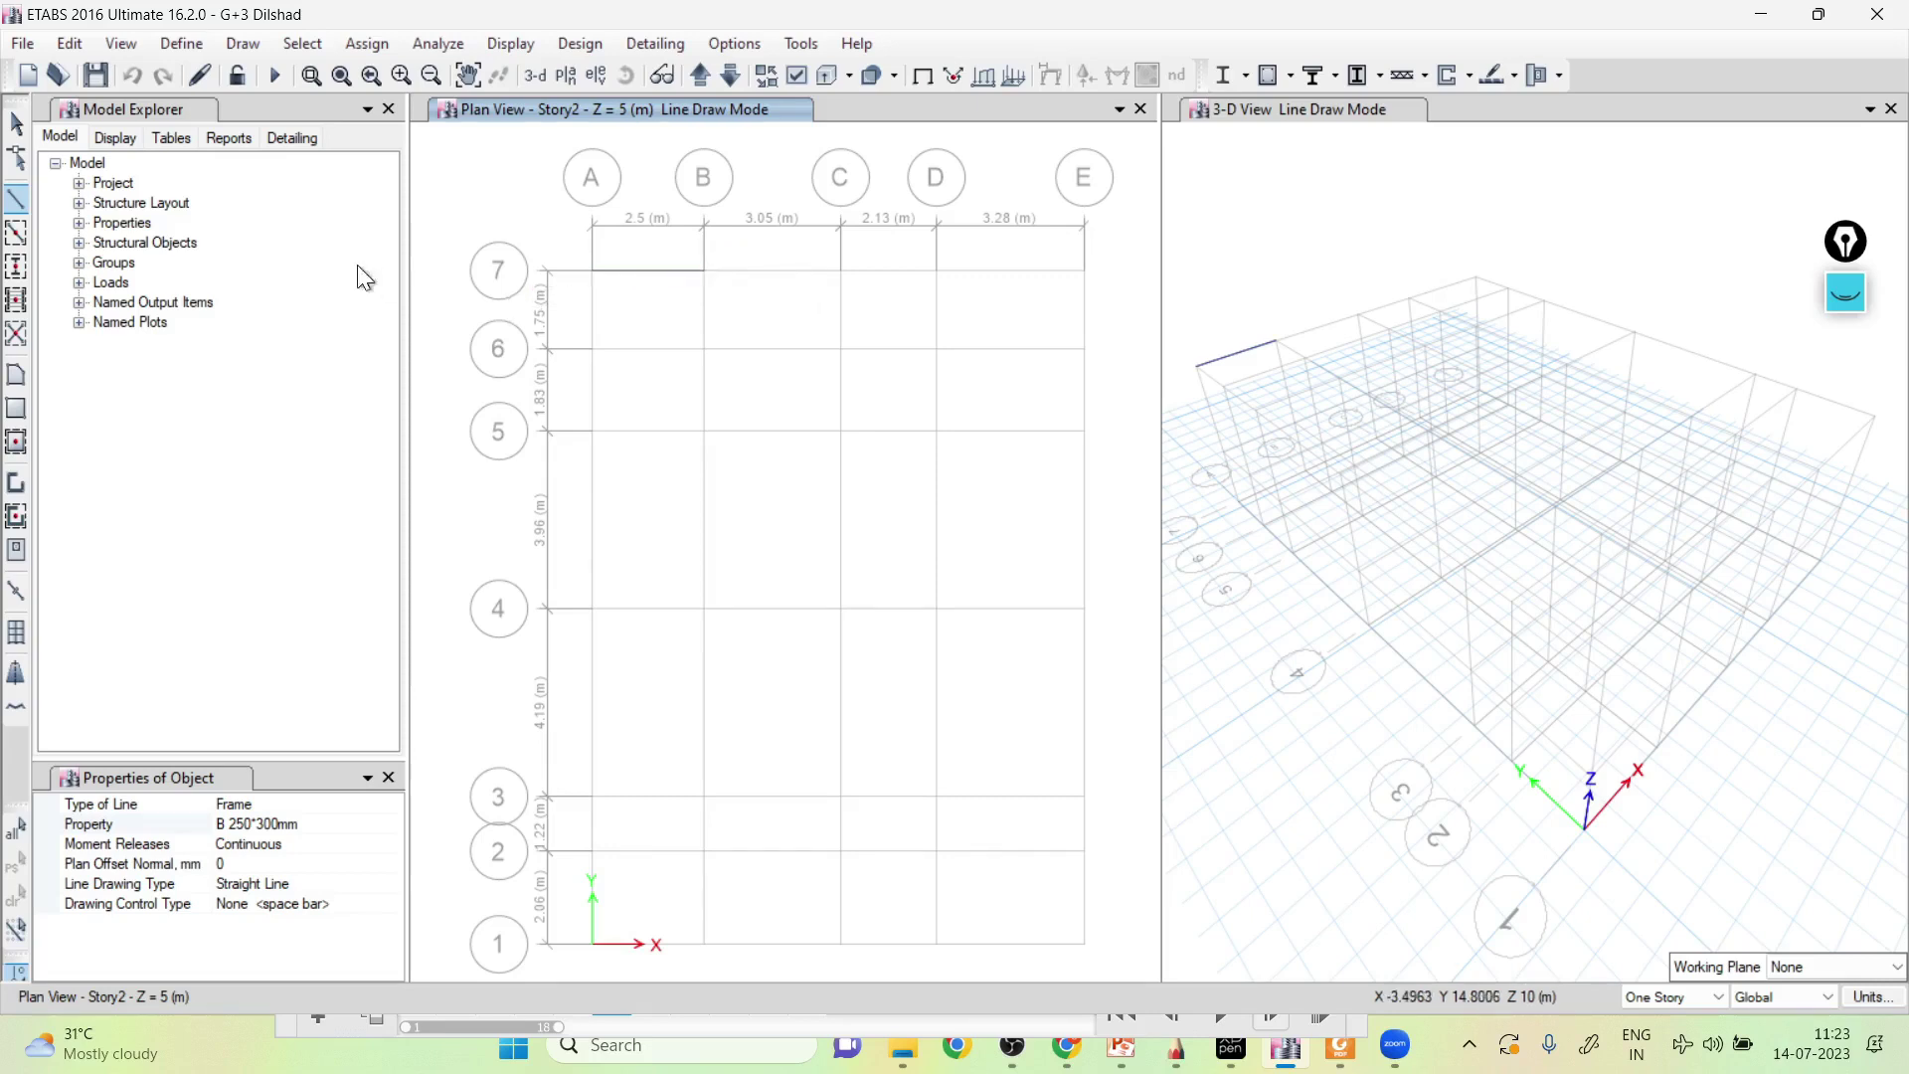
Delete the beam on grid 7 between grids A and B.
click(17, 124)
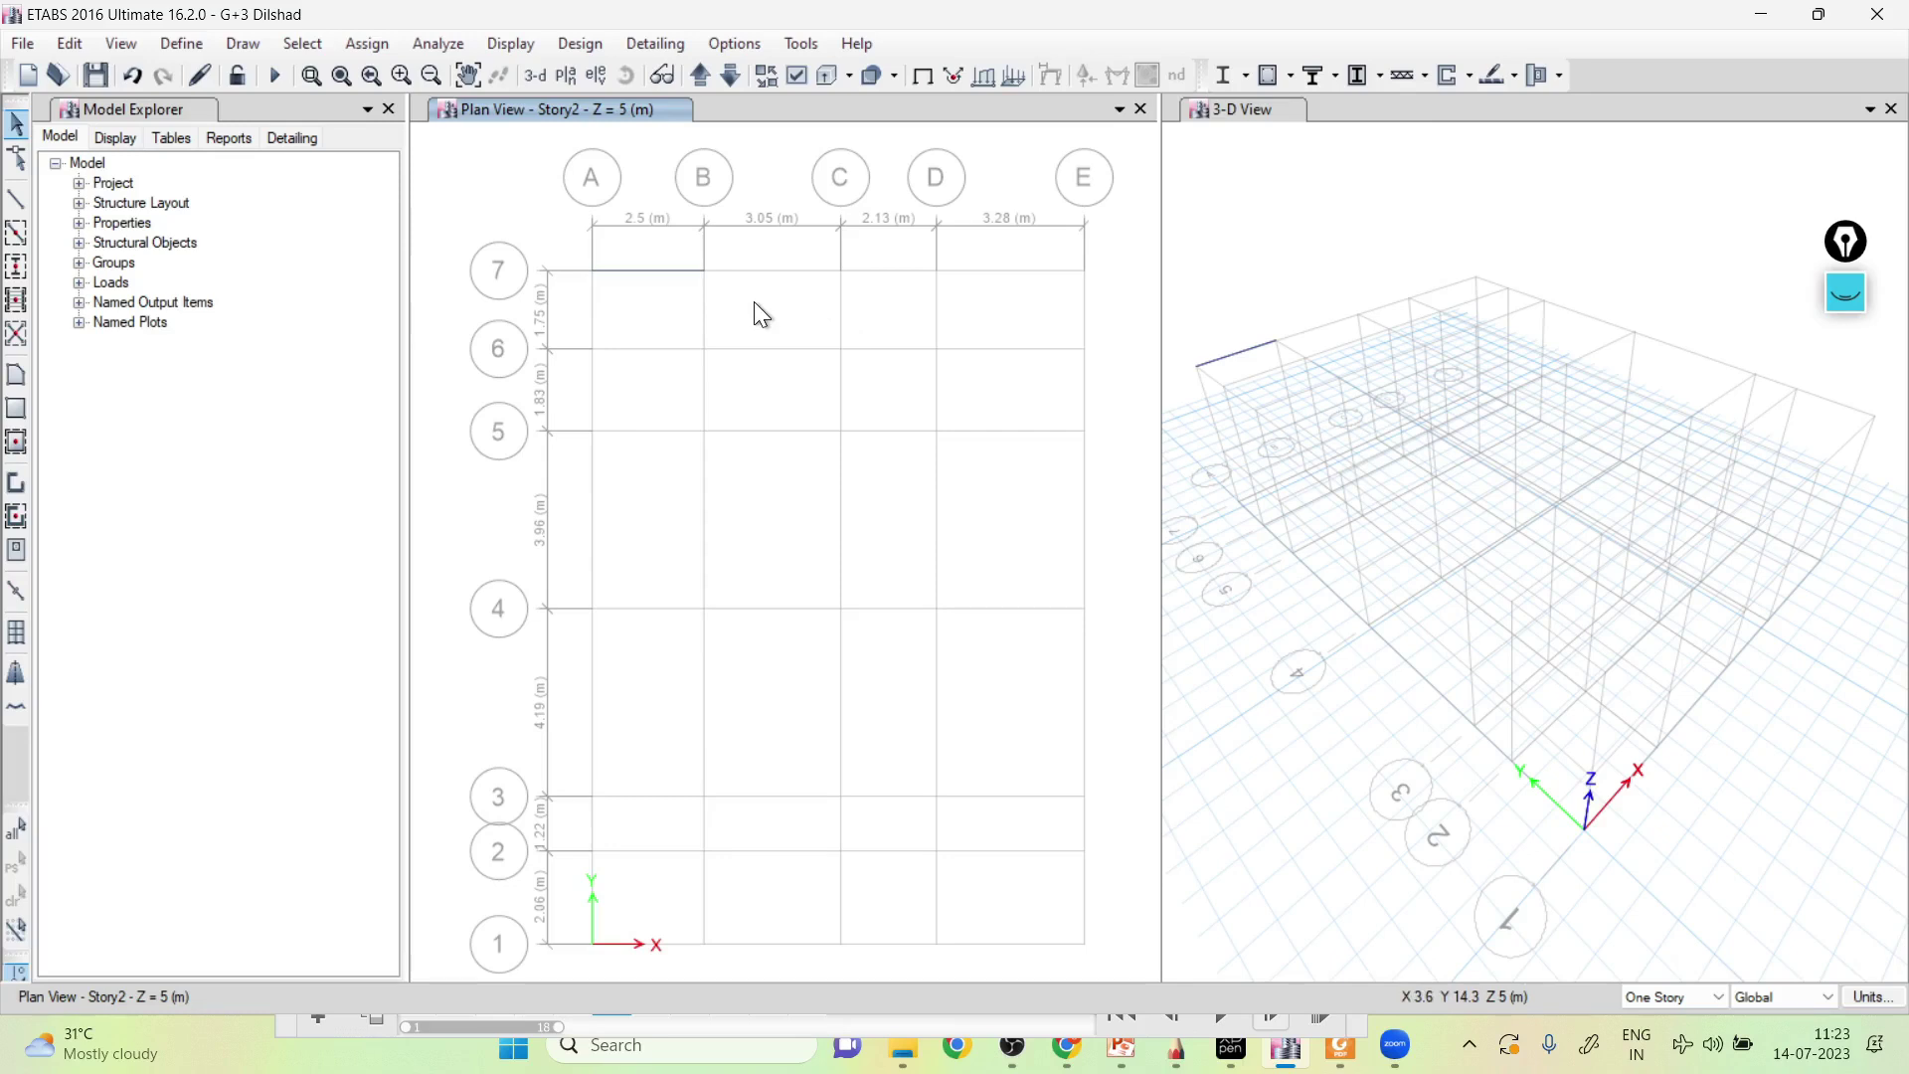
click(656, 276)
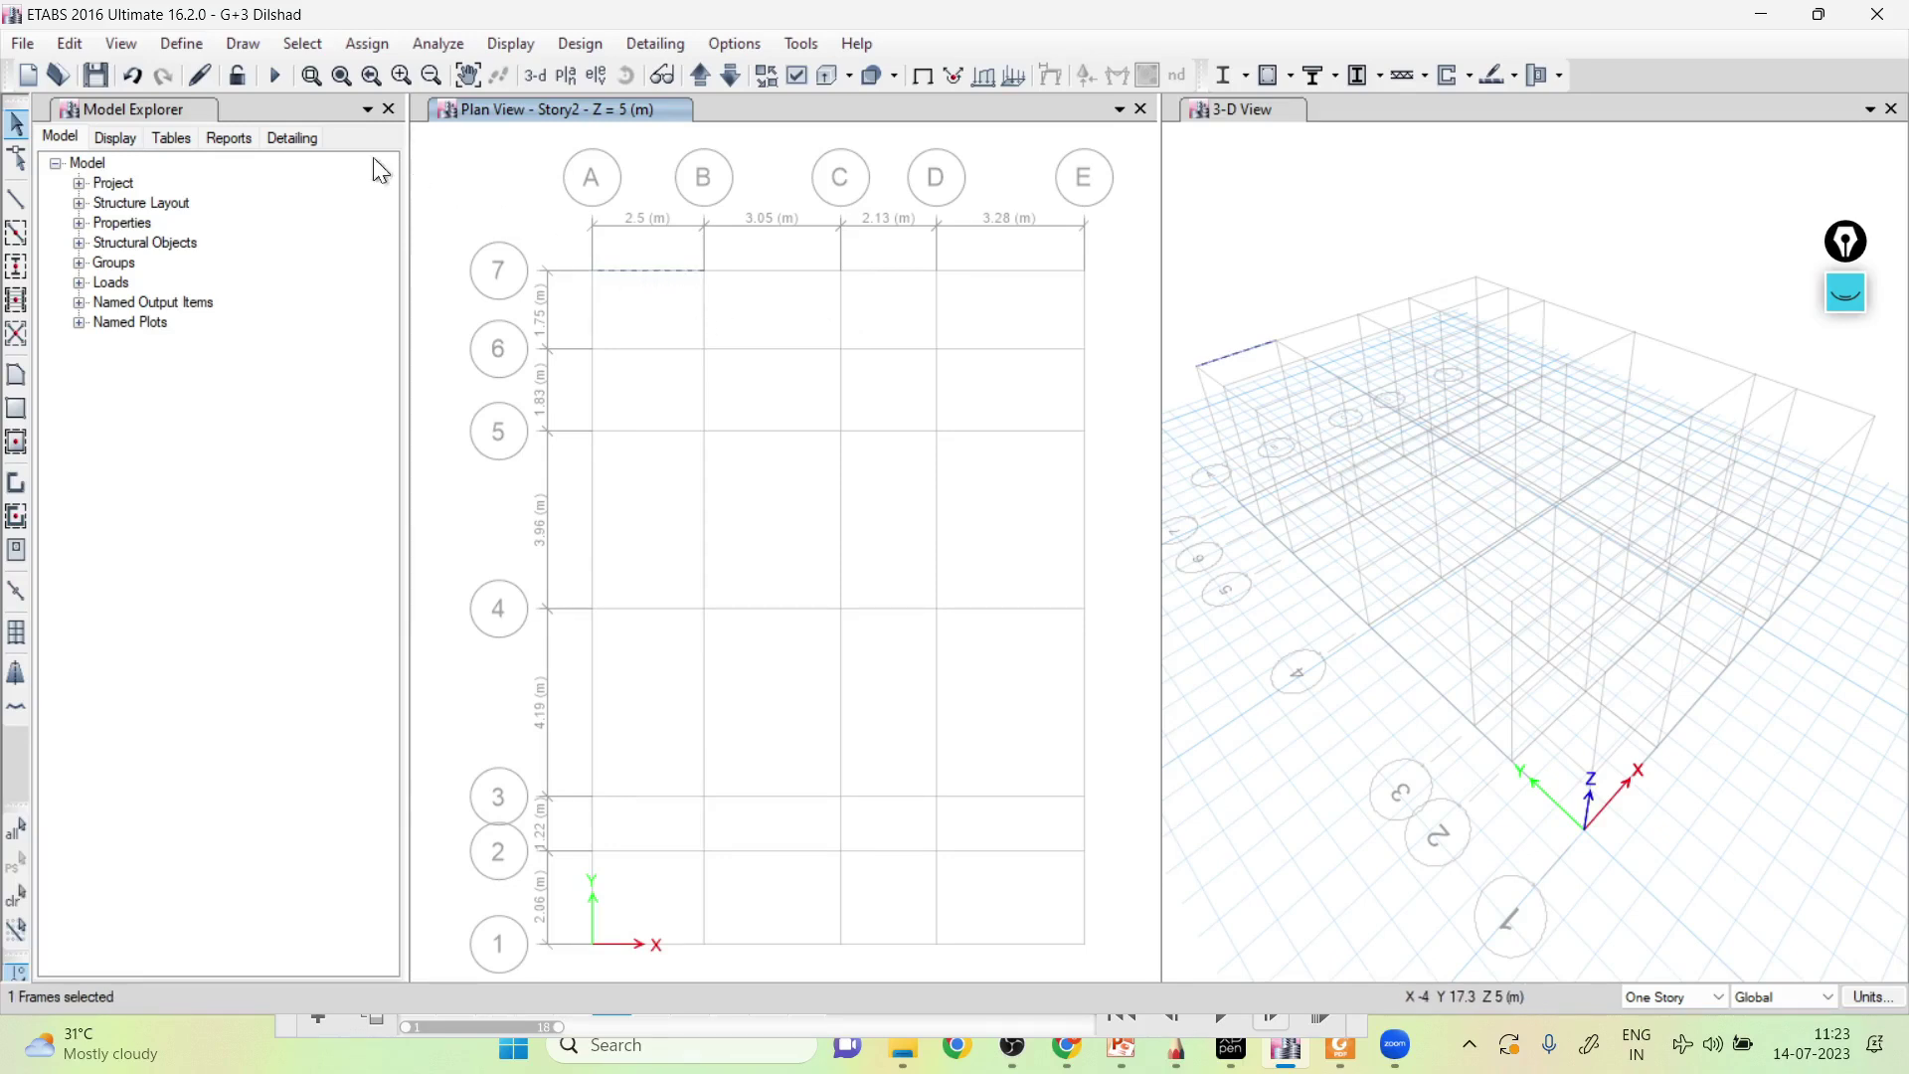
click(74, 51)
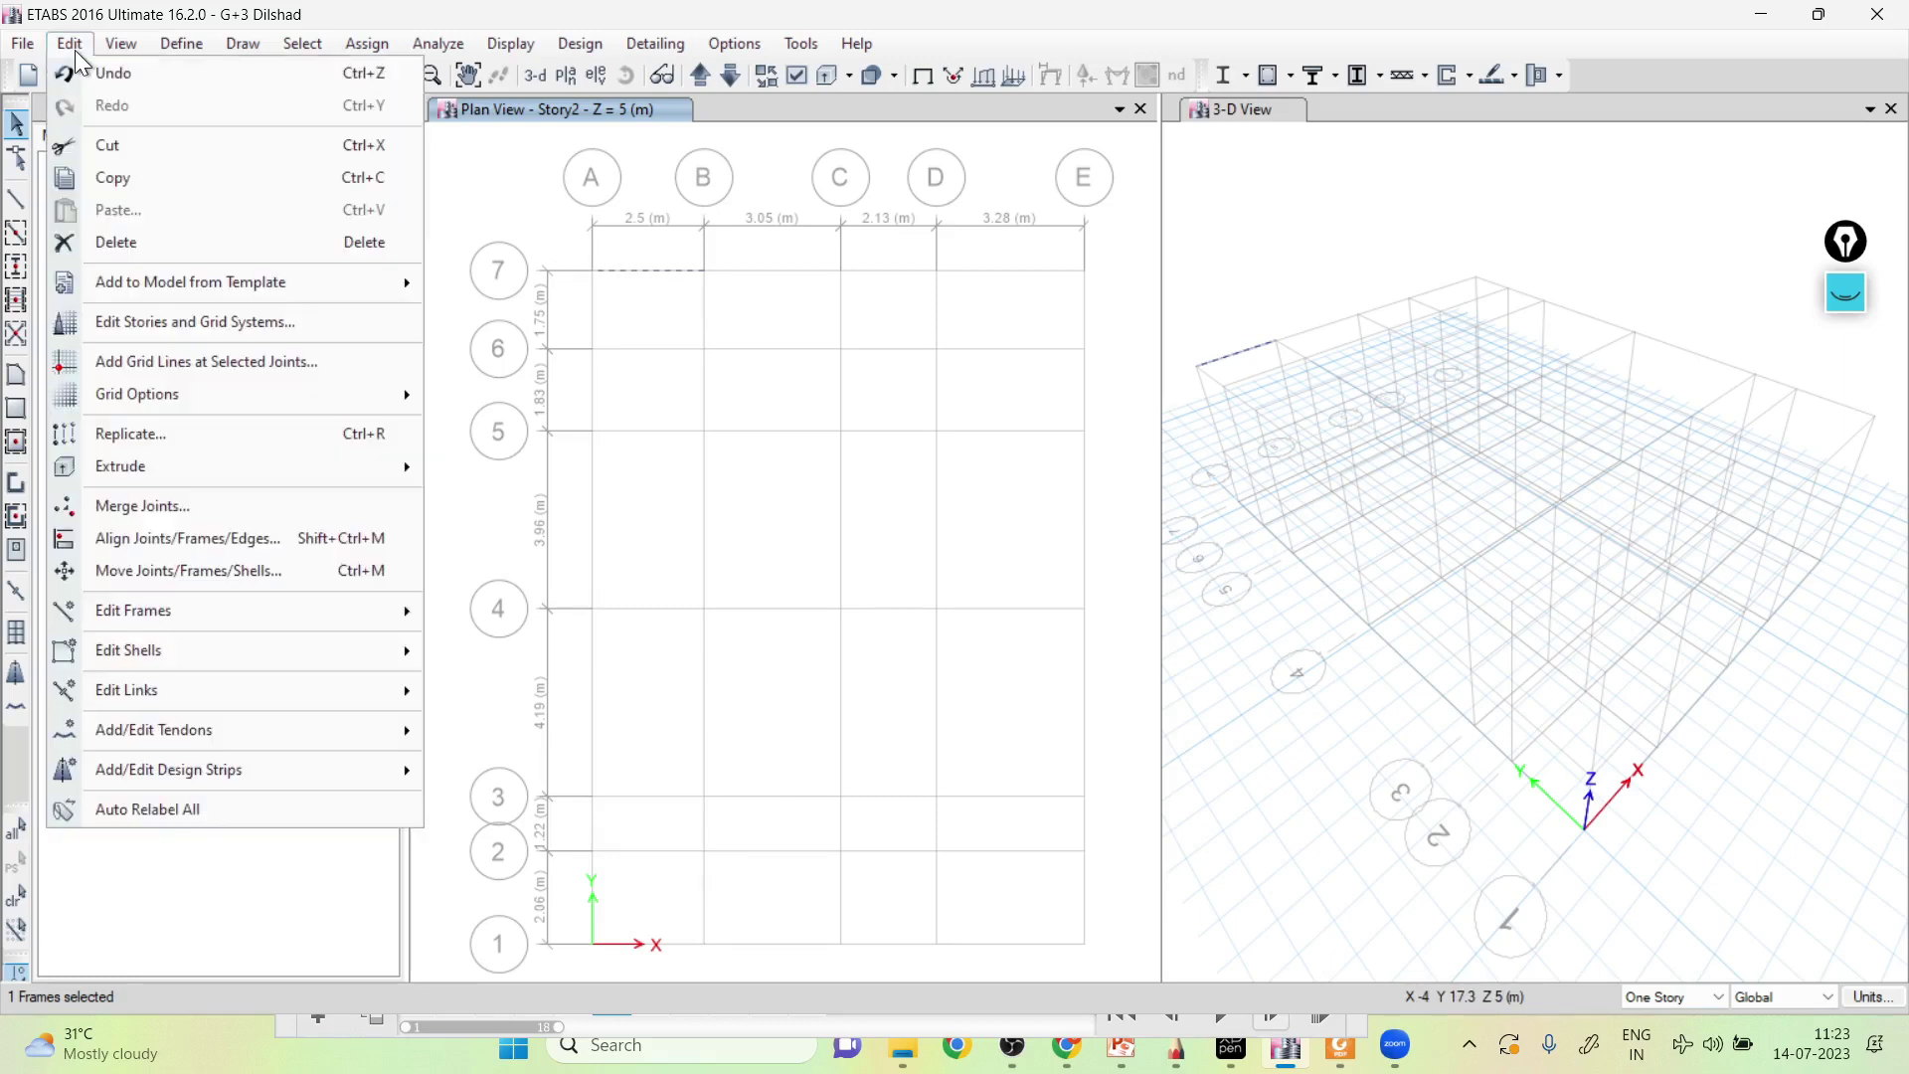
click(140, 241)
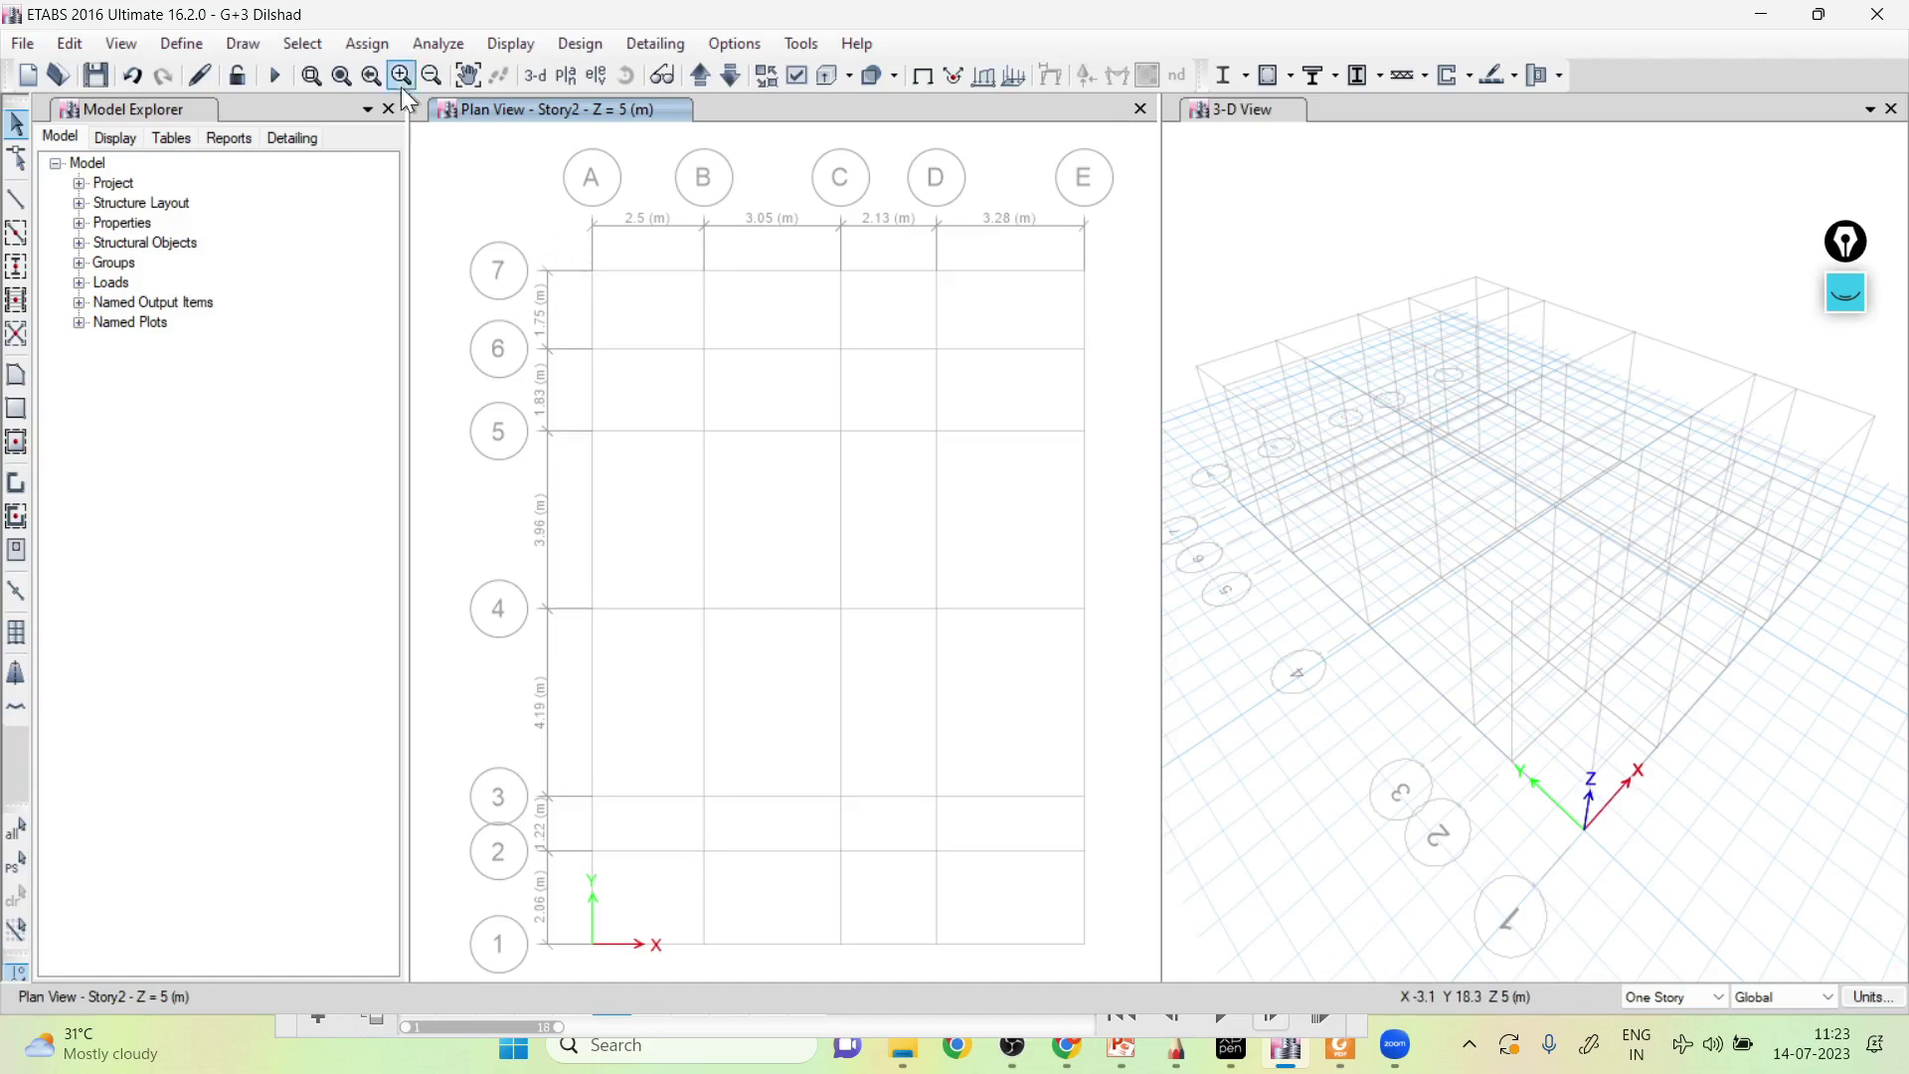
Draw connected B 250*300mm beams on Story2 from grid point B7 through C7 and E7 to E5.
click(247, 44)
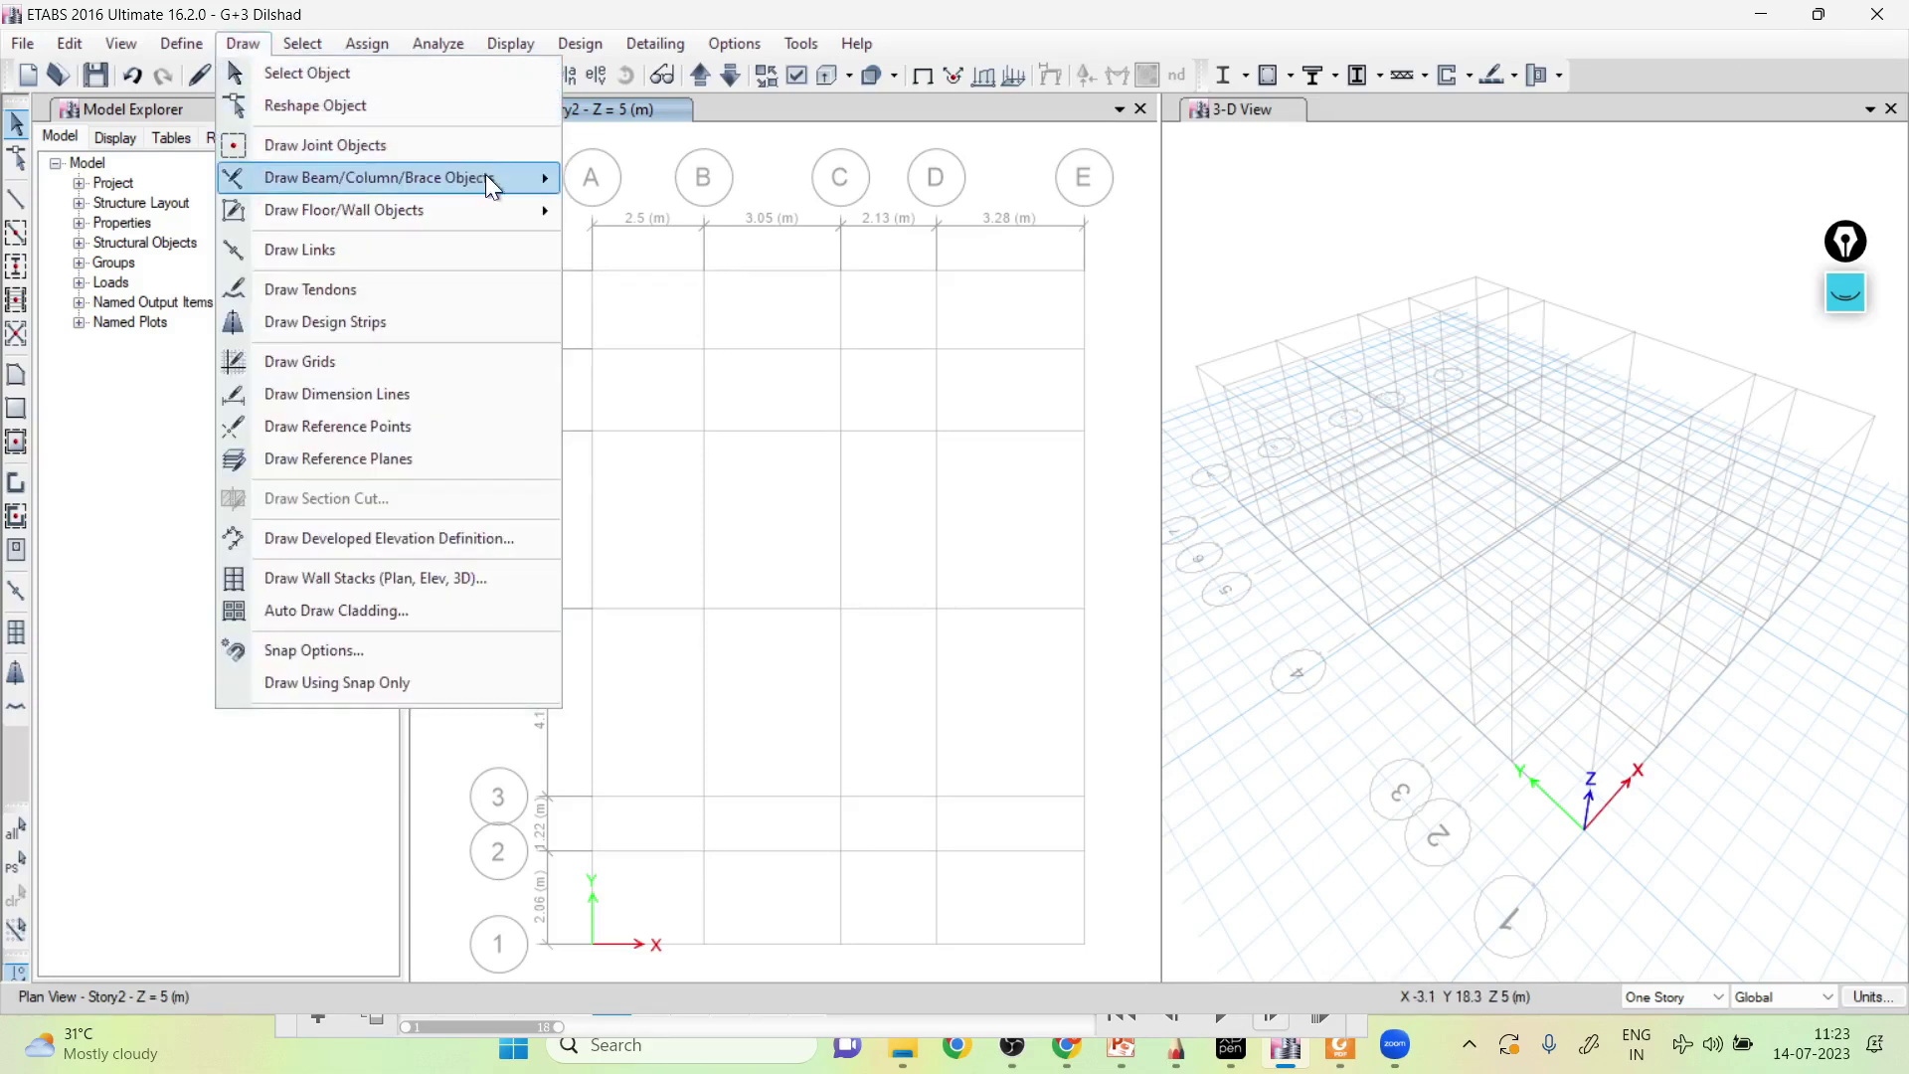
mouse_move(485, 177)
click(633, 181)
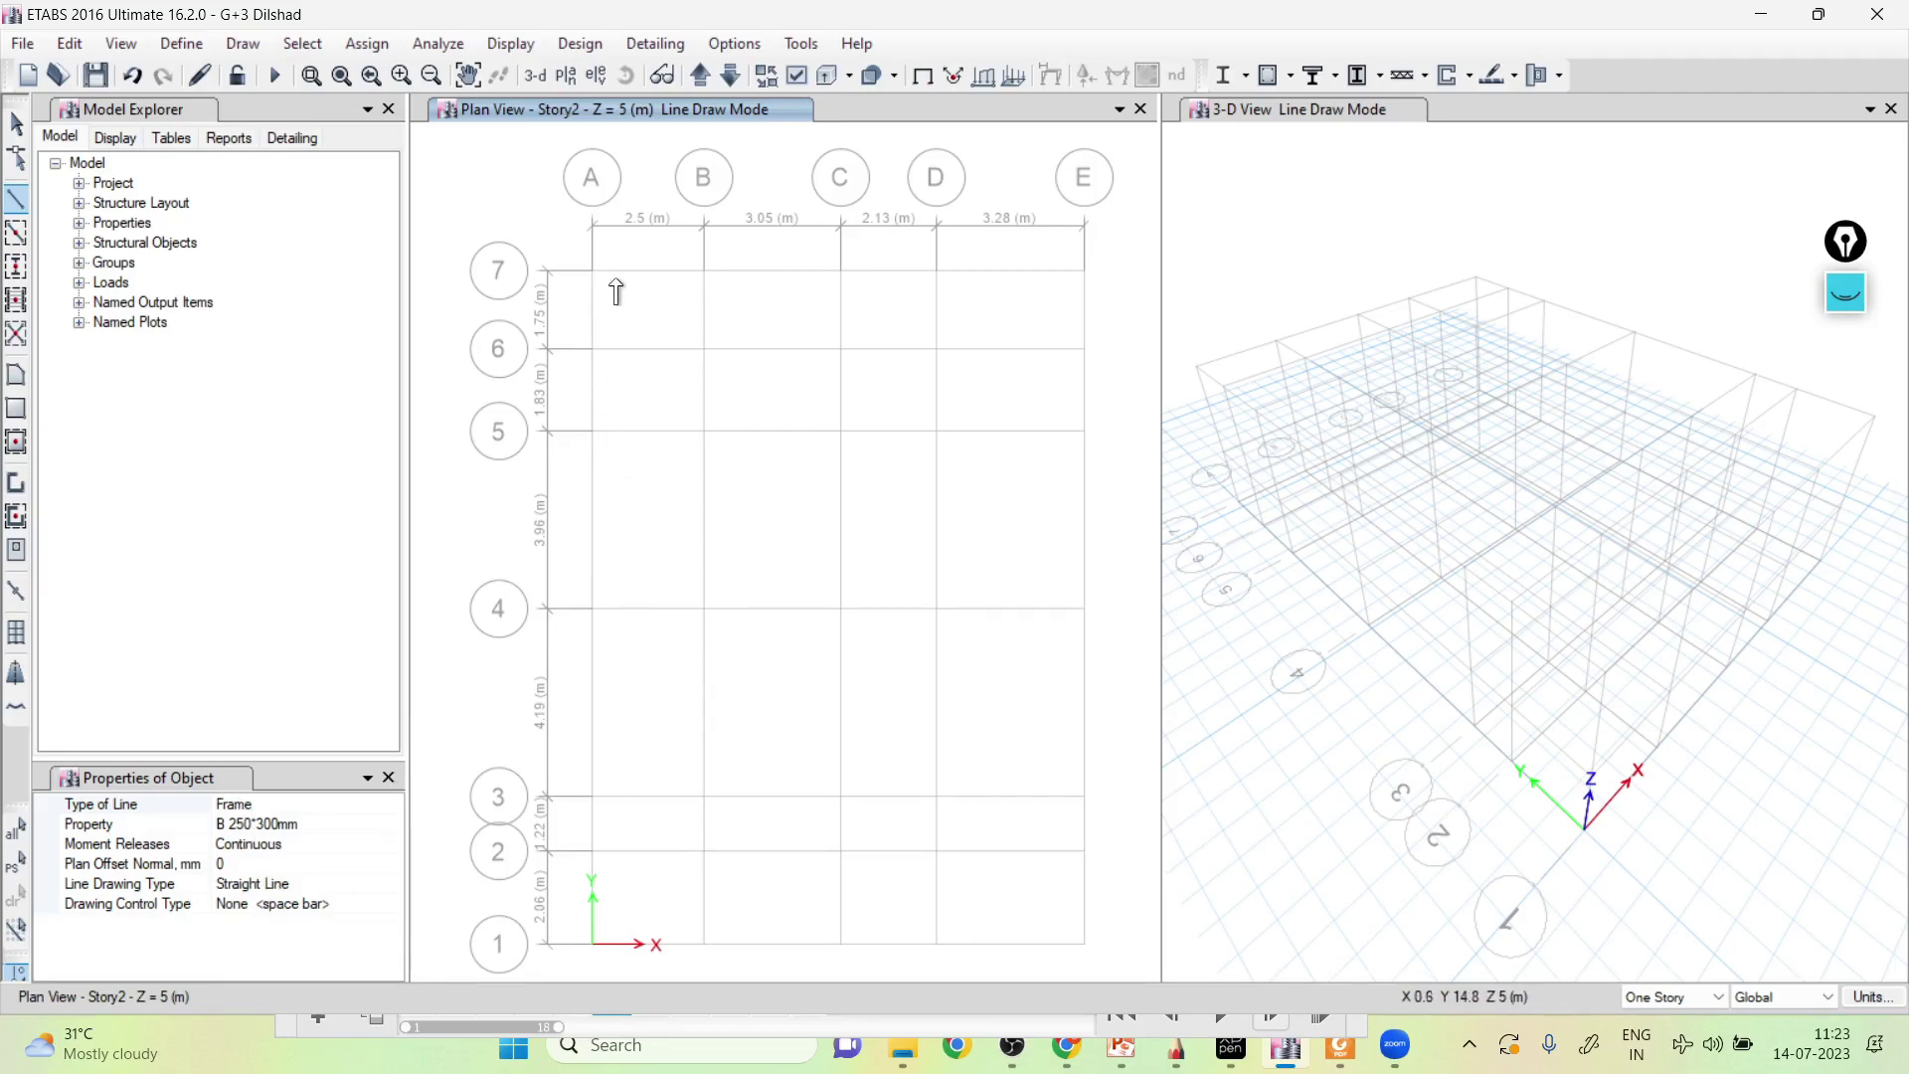
click(706, 271)
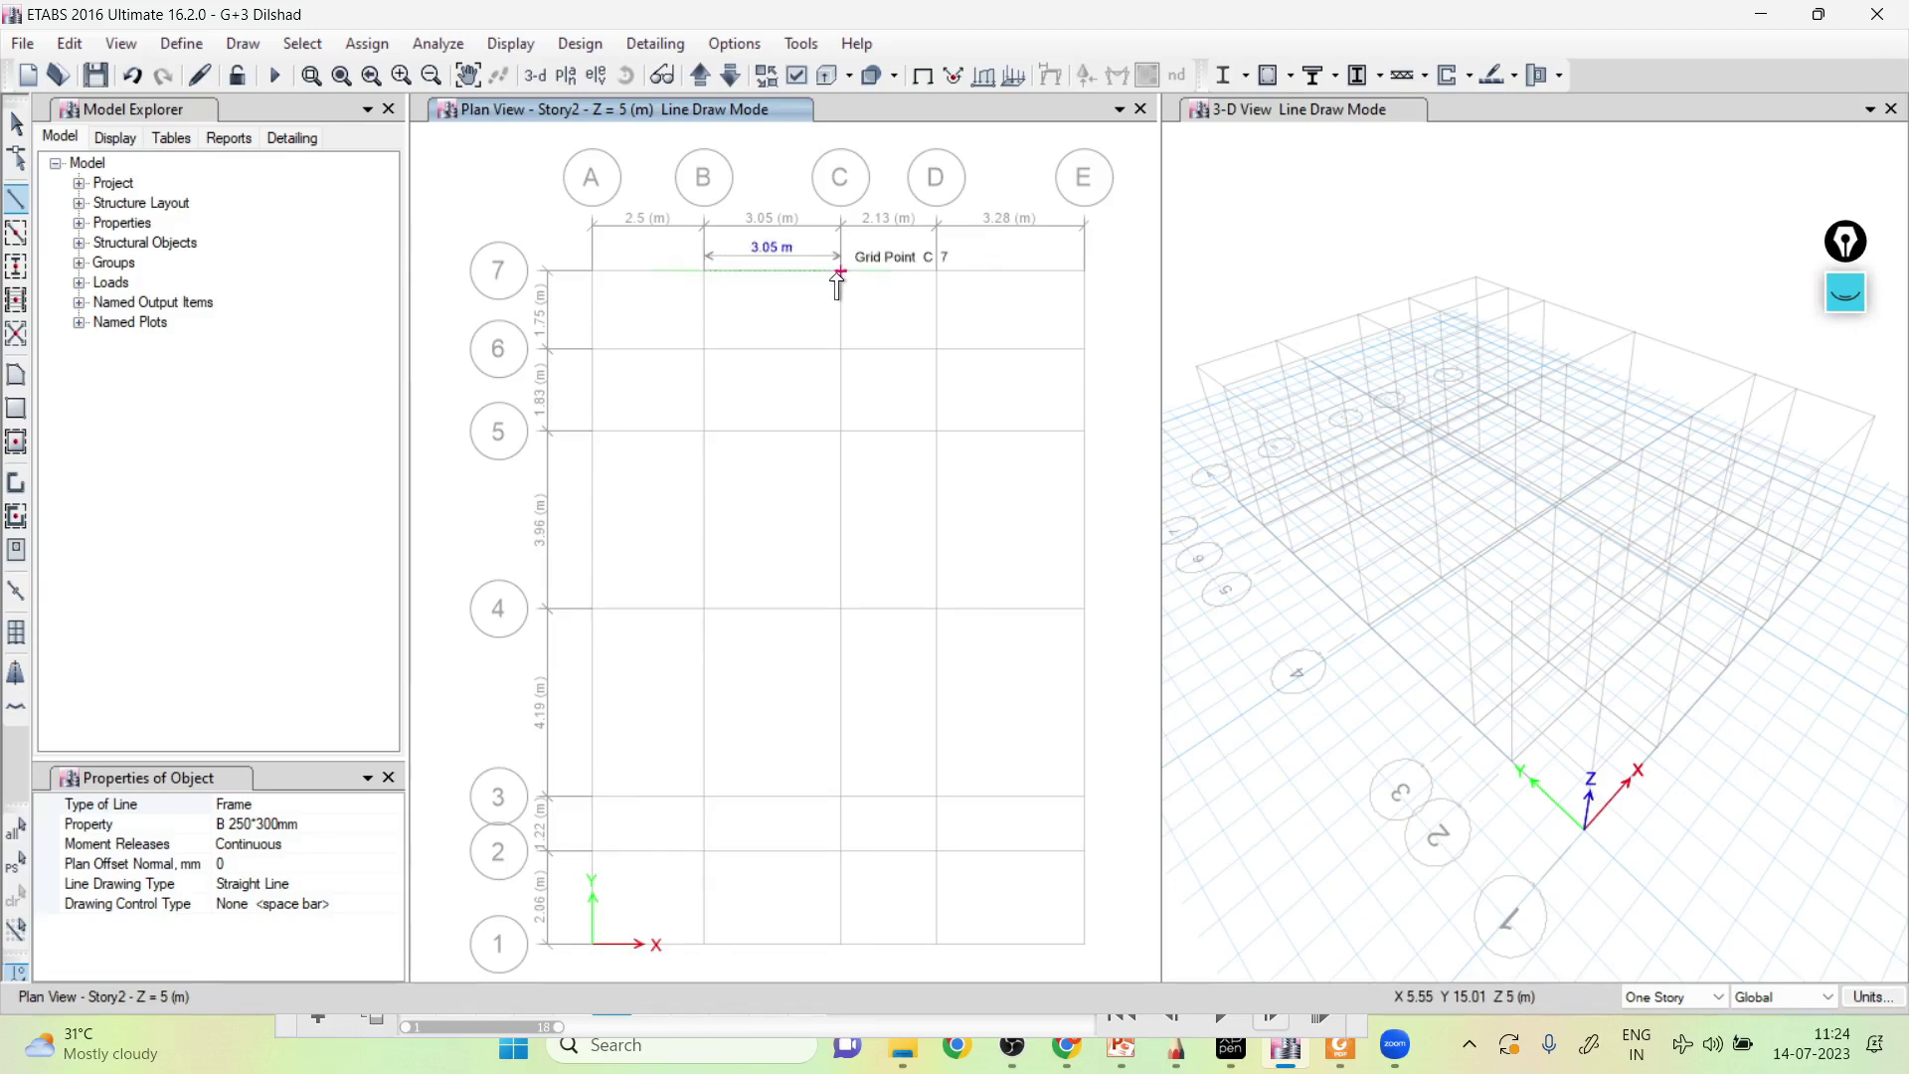
click(841, 270)
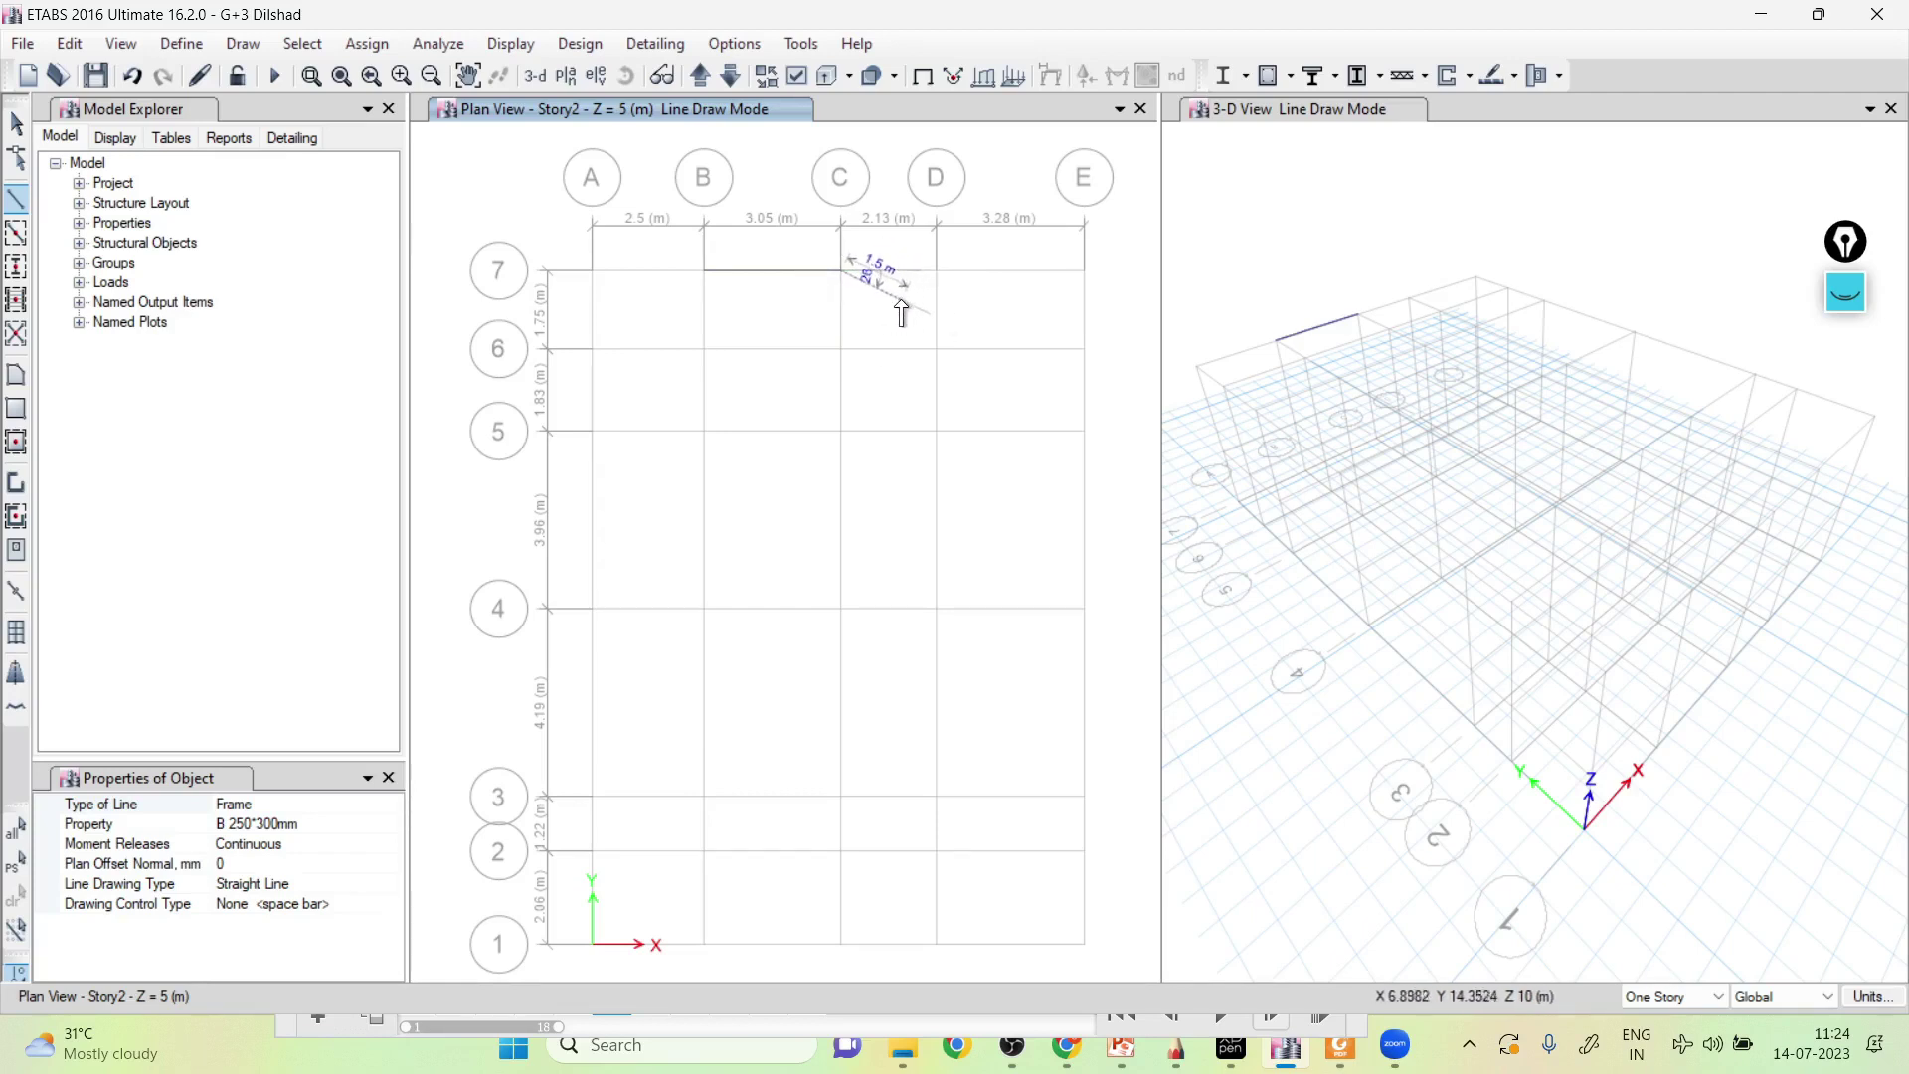
click(1084, 271)
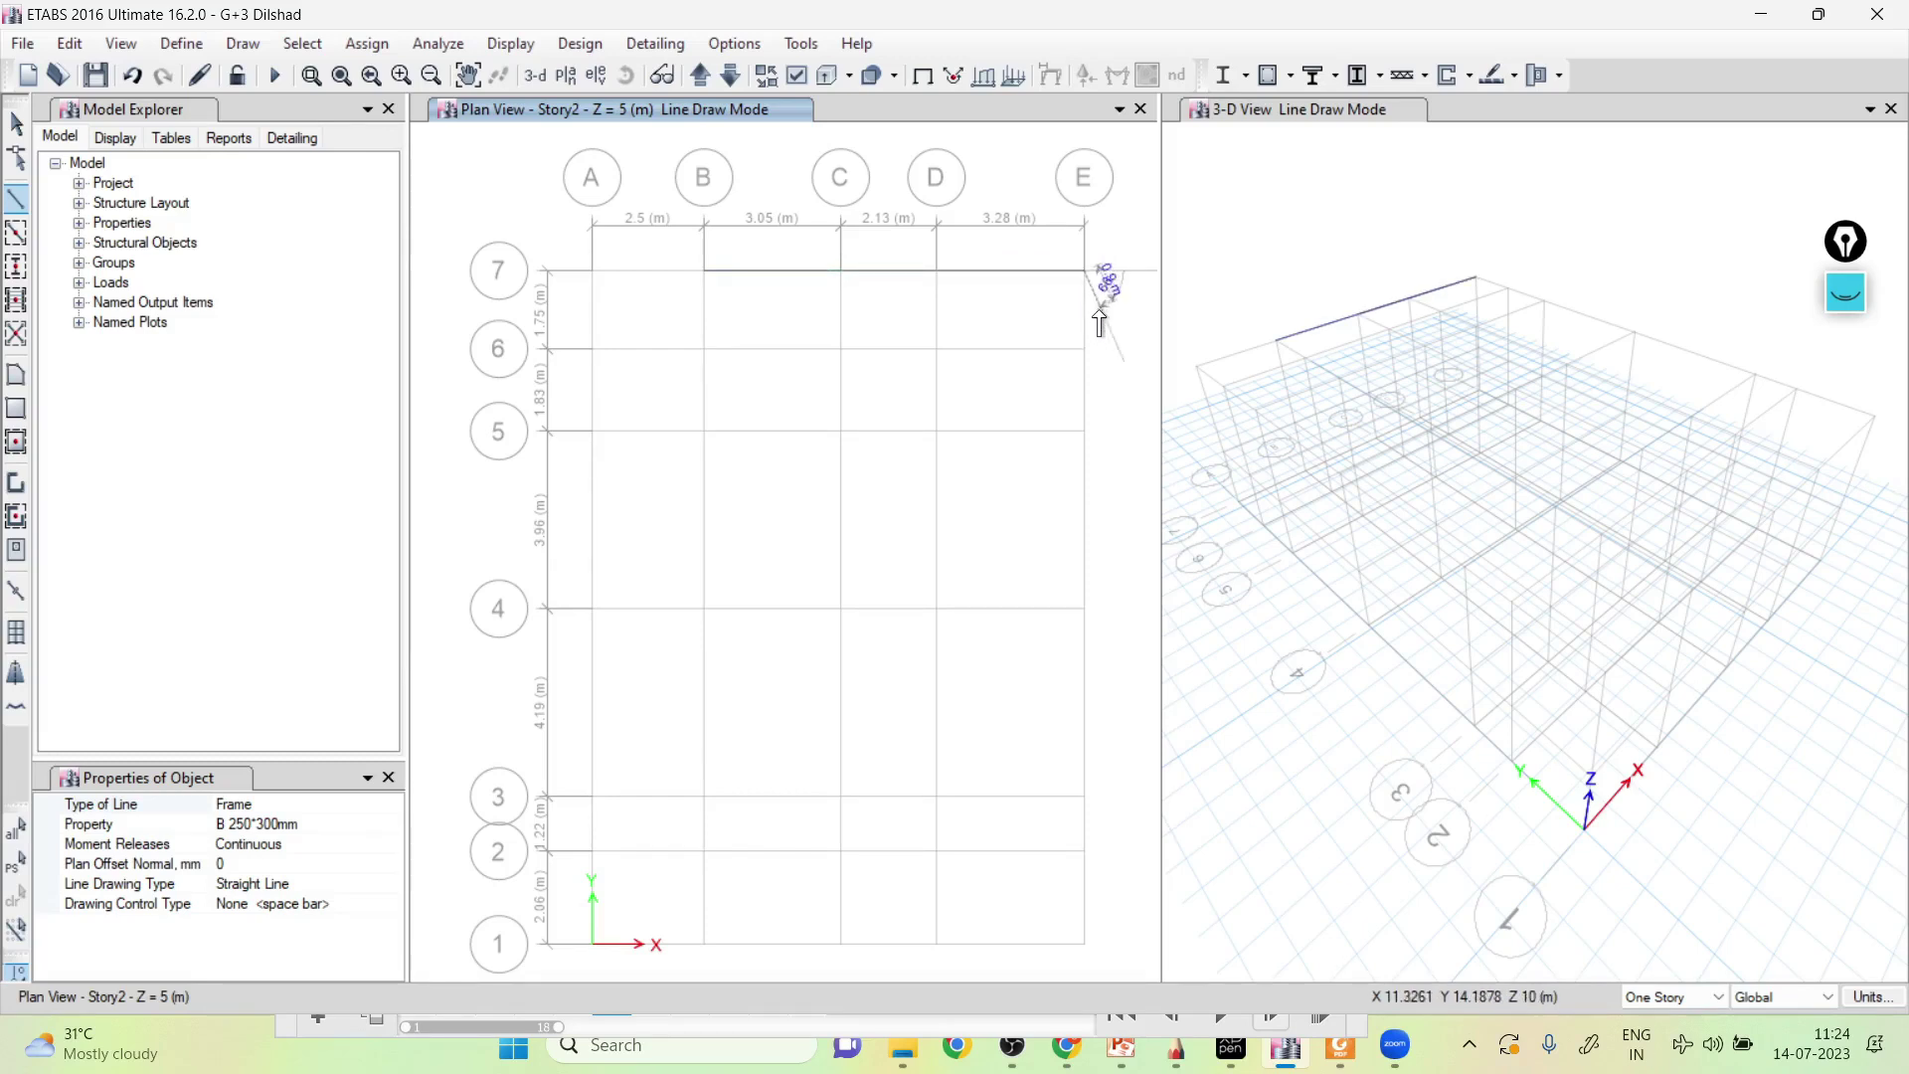
click(1084, 432)
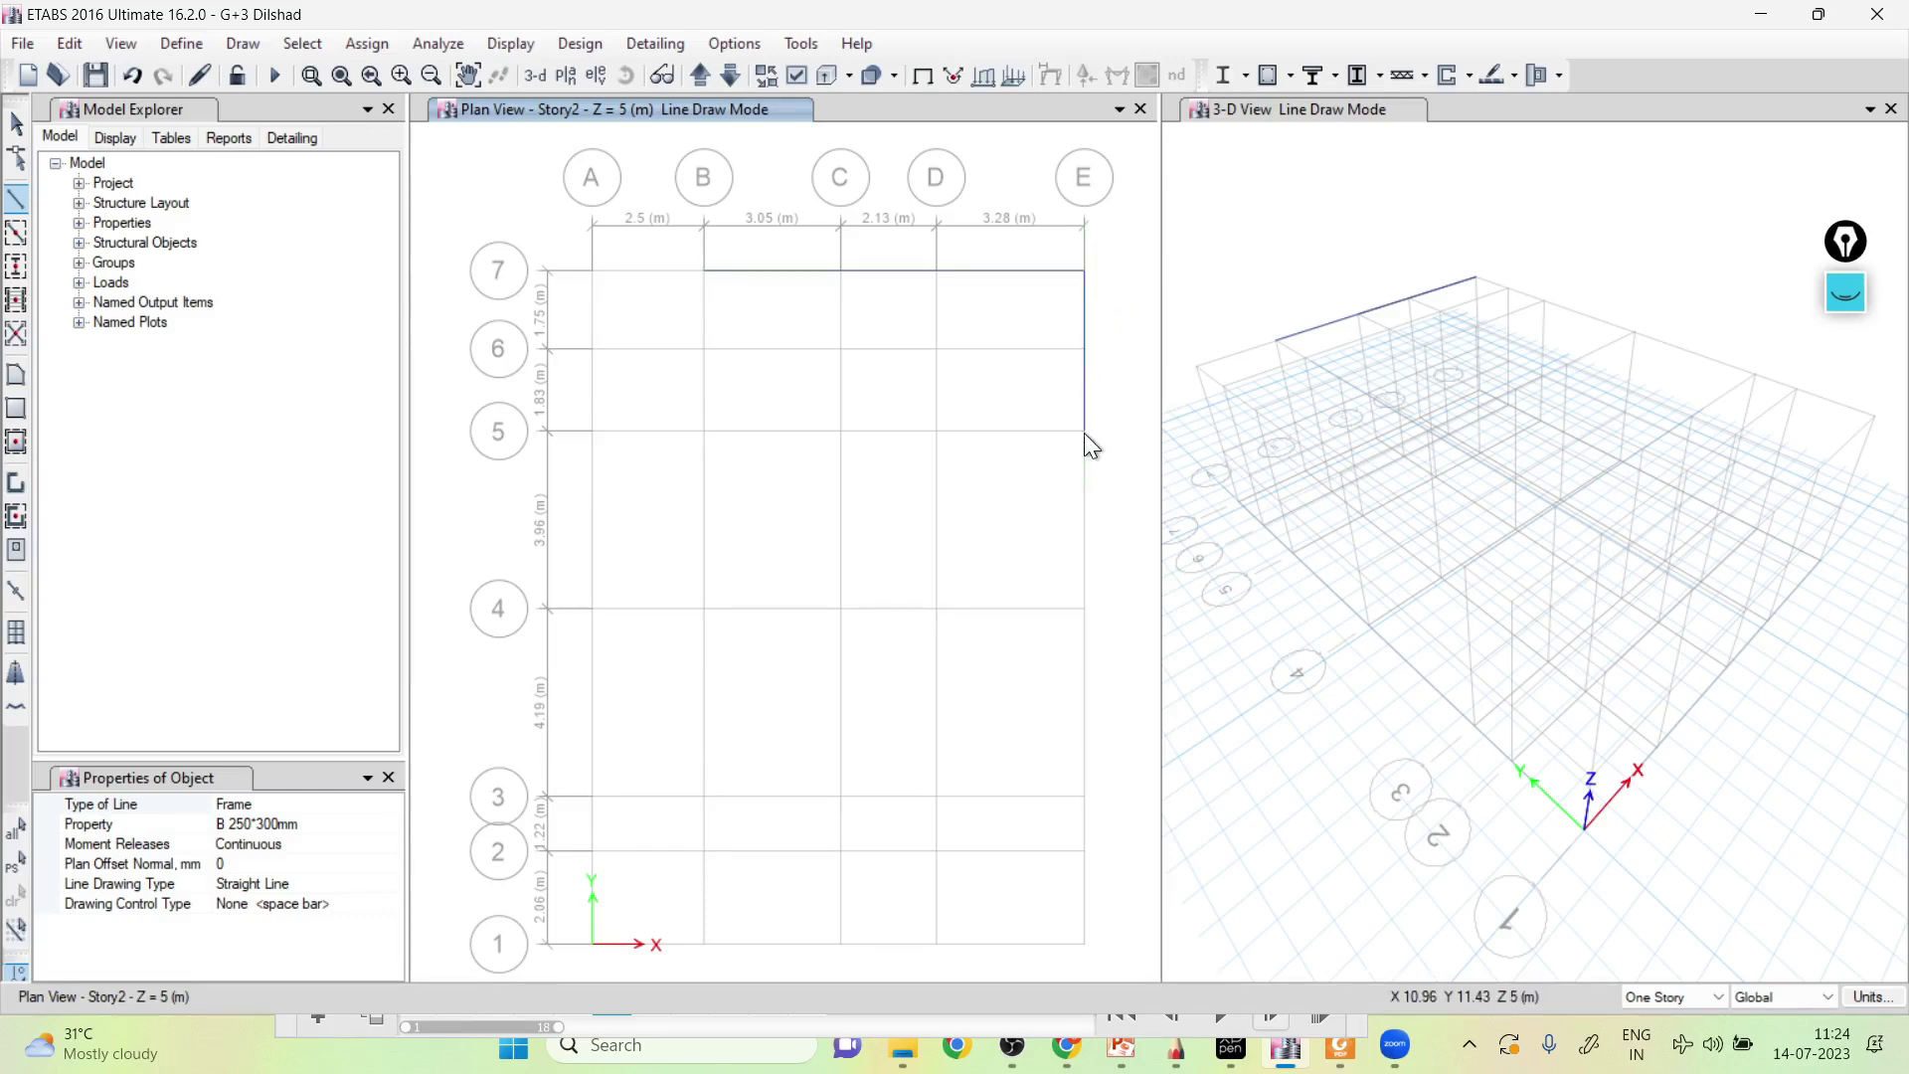
Continue the connected B 250*300mm beams on Story2 from E5 through E4, E3 and E1, then along grid 1 through D1 to B1.
click(1086, 609)
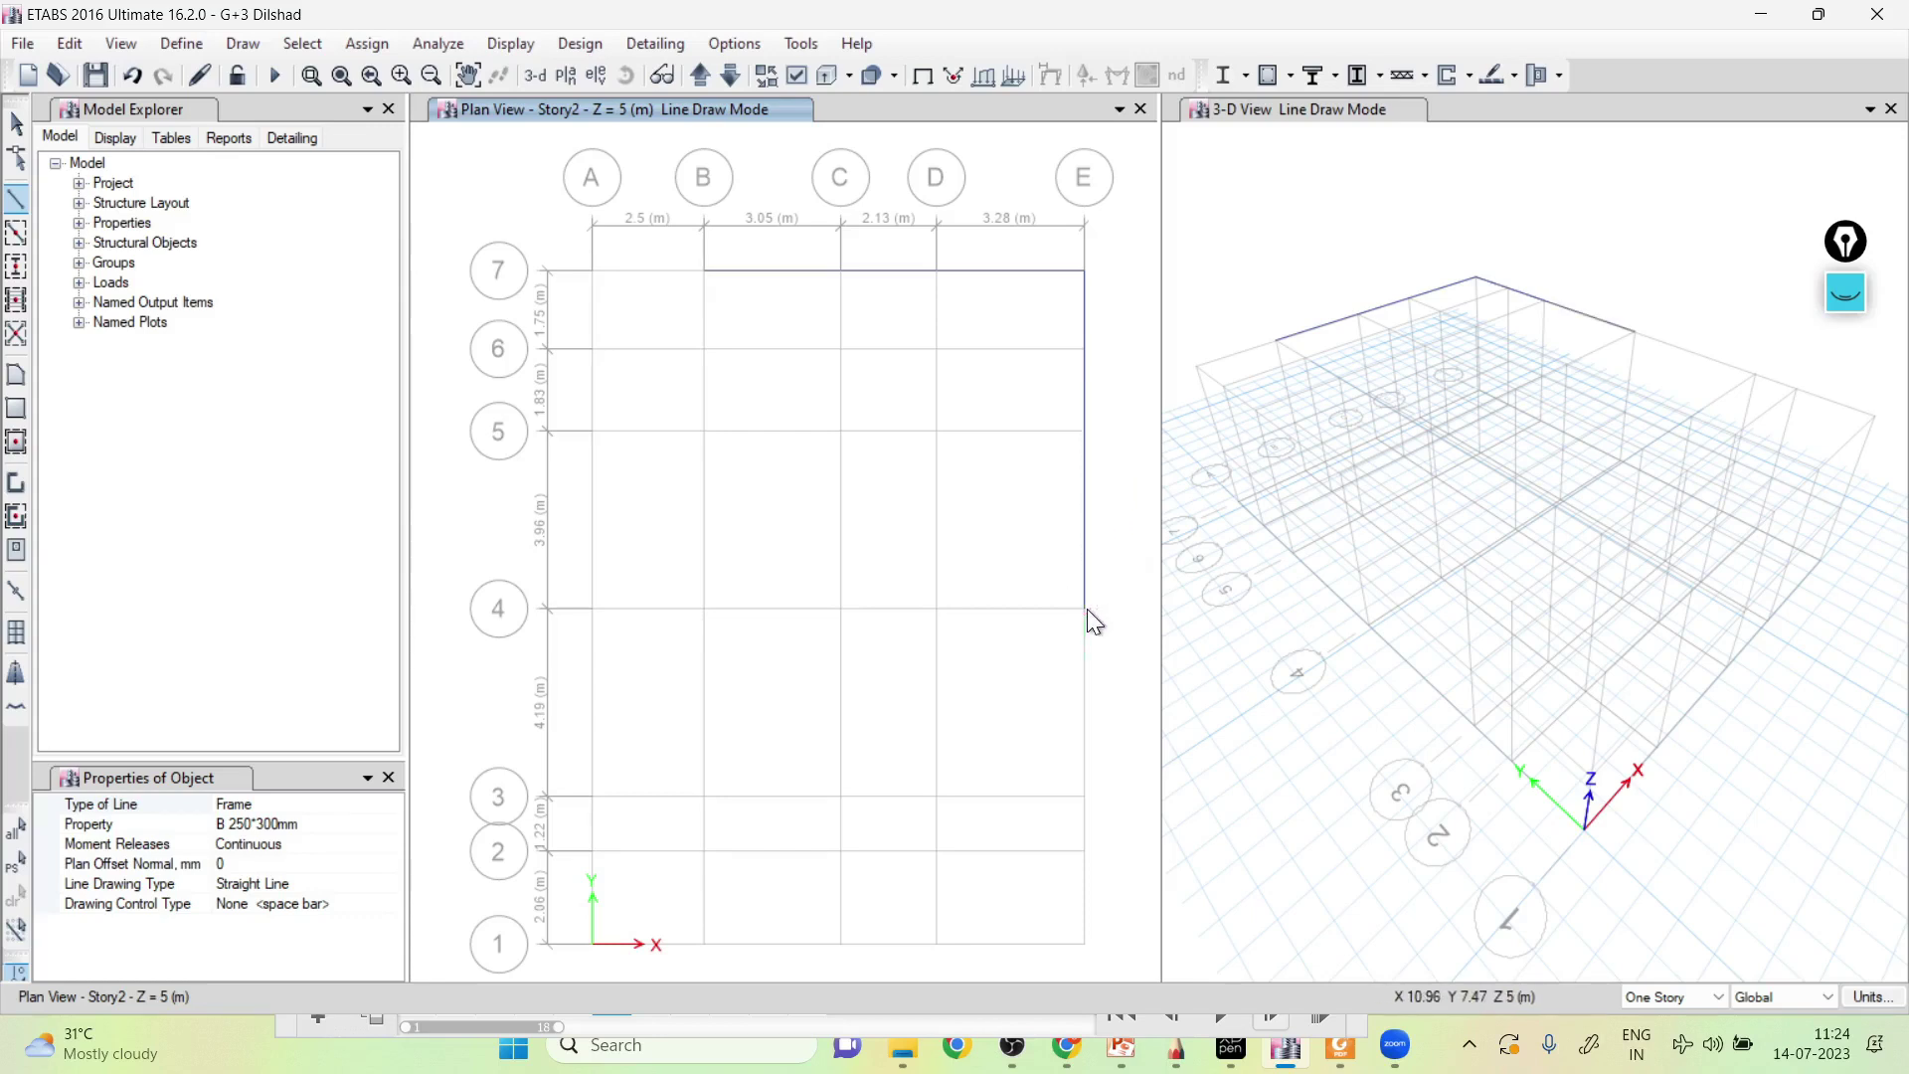
click(1084, 795)
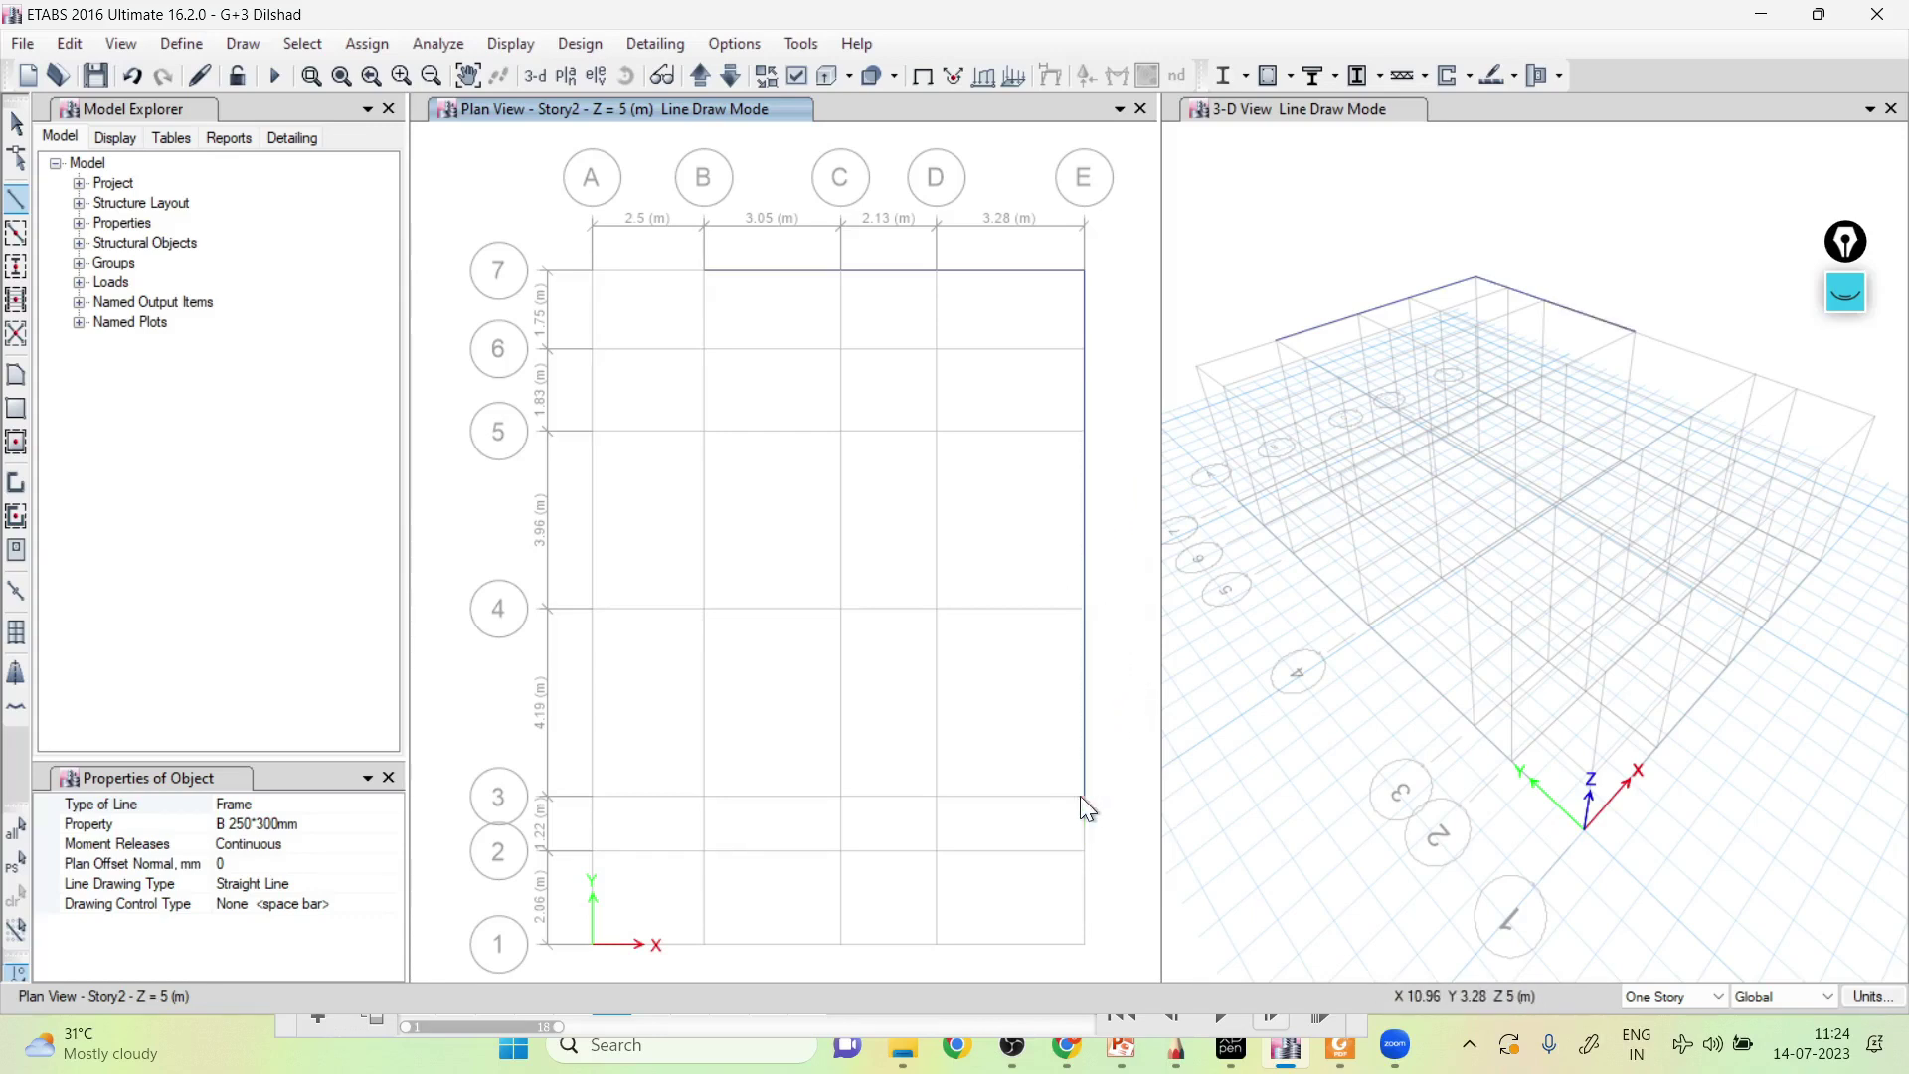
click(1084, 942)
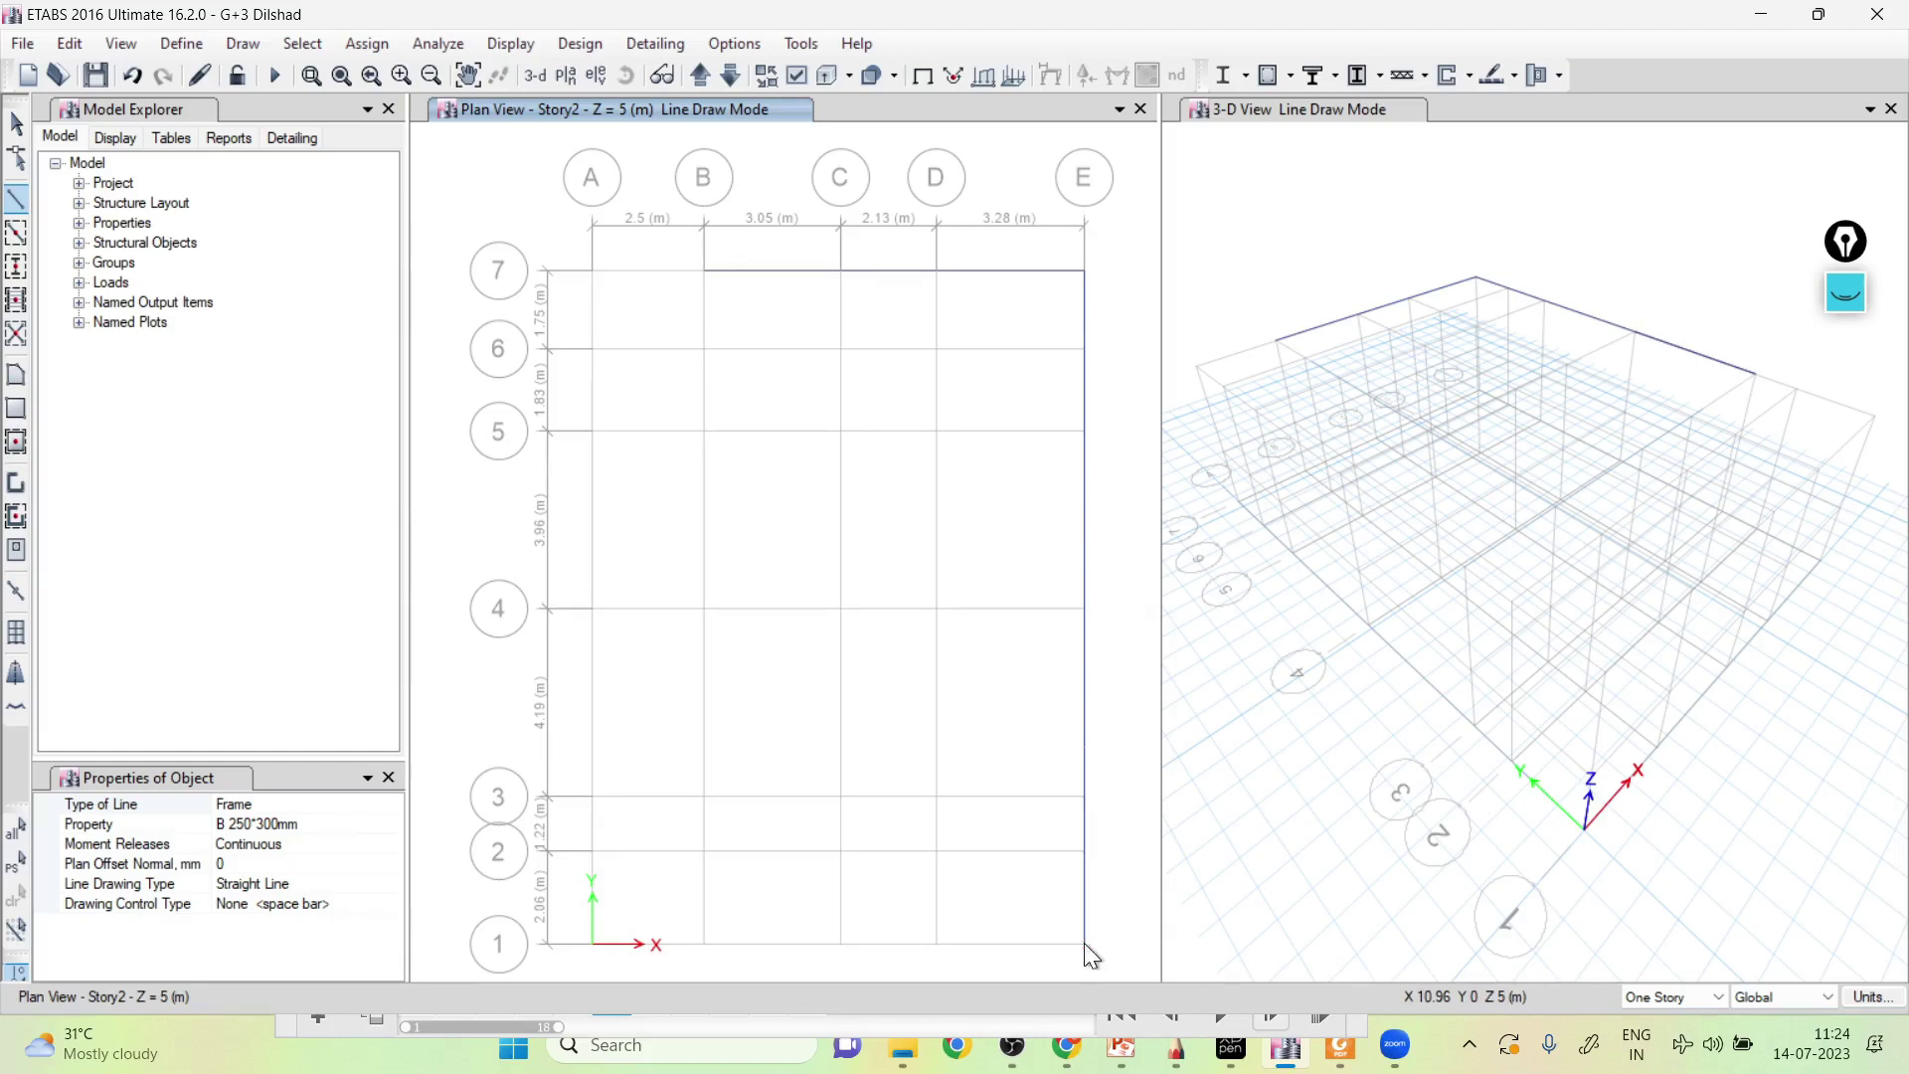
click(937, 944)
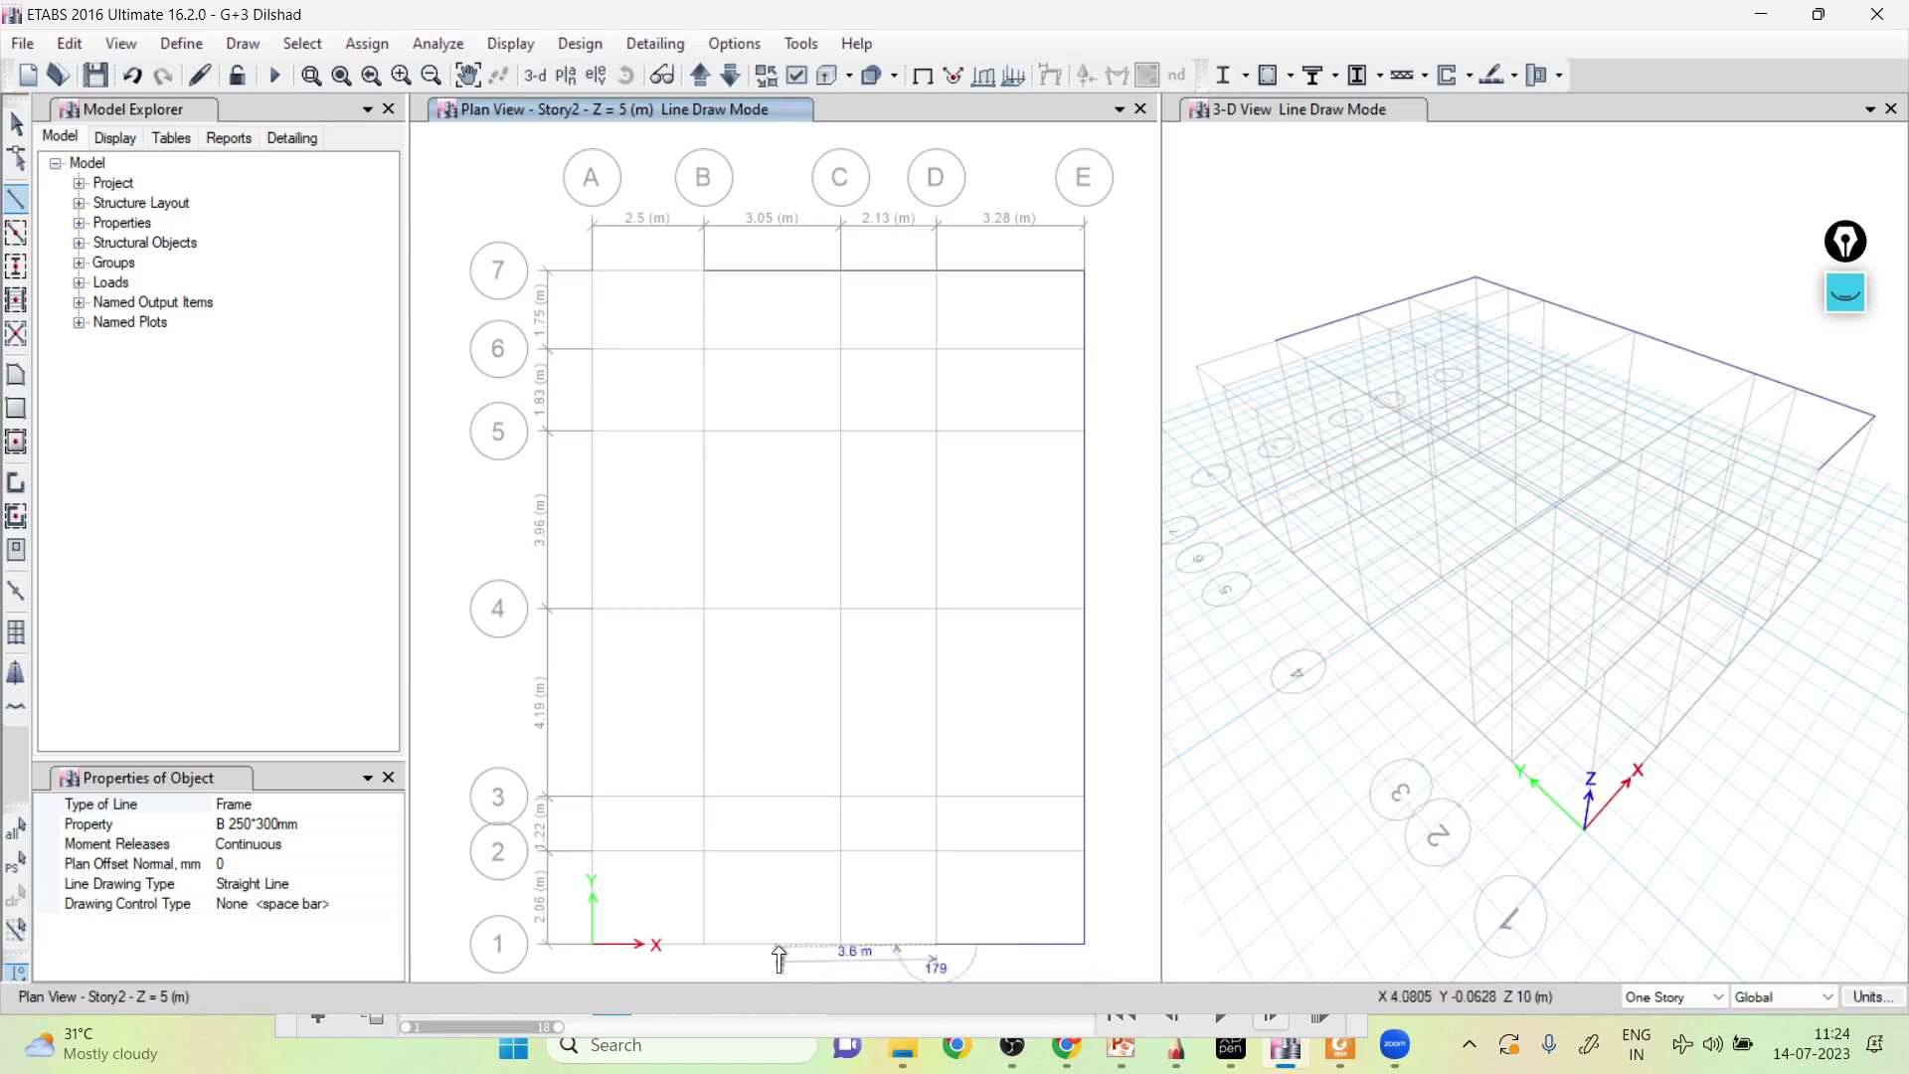
click(704, 943)
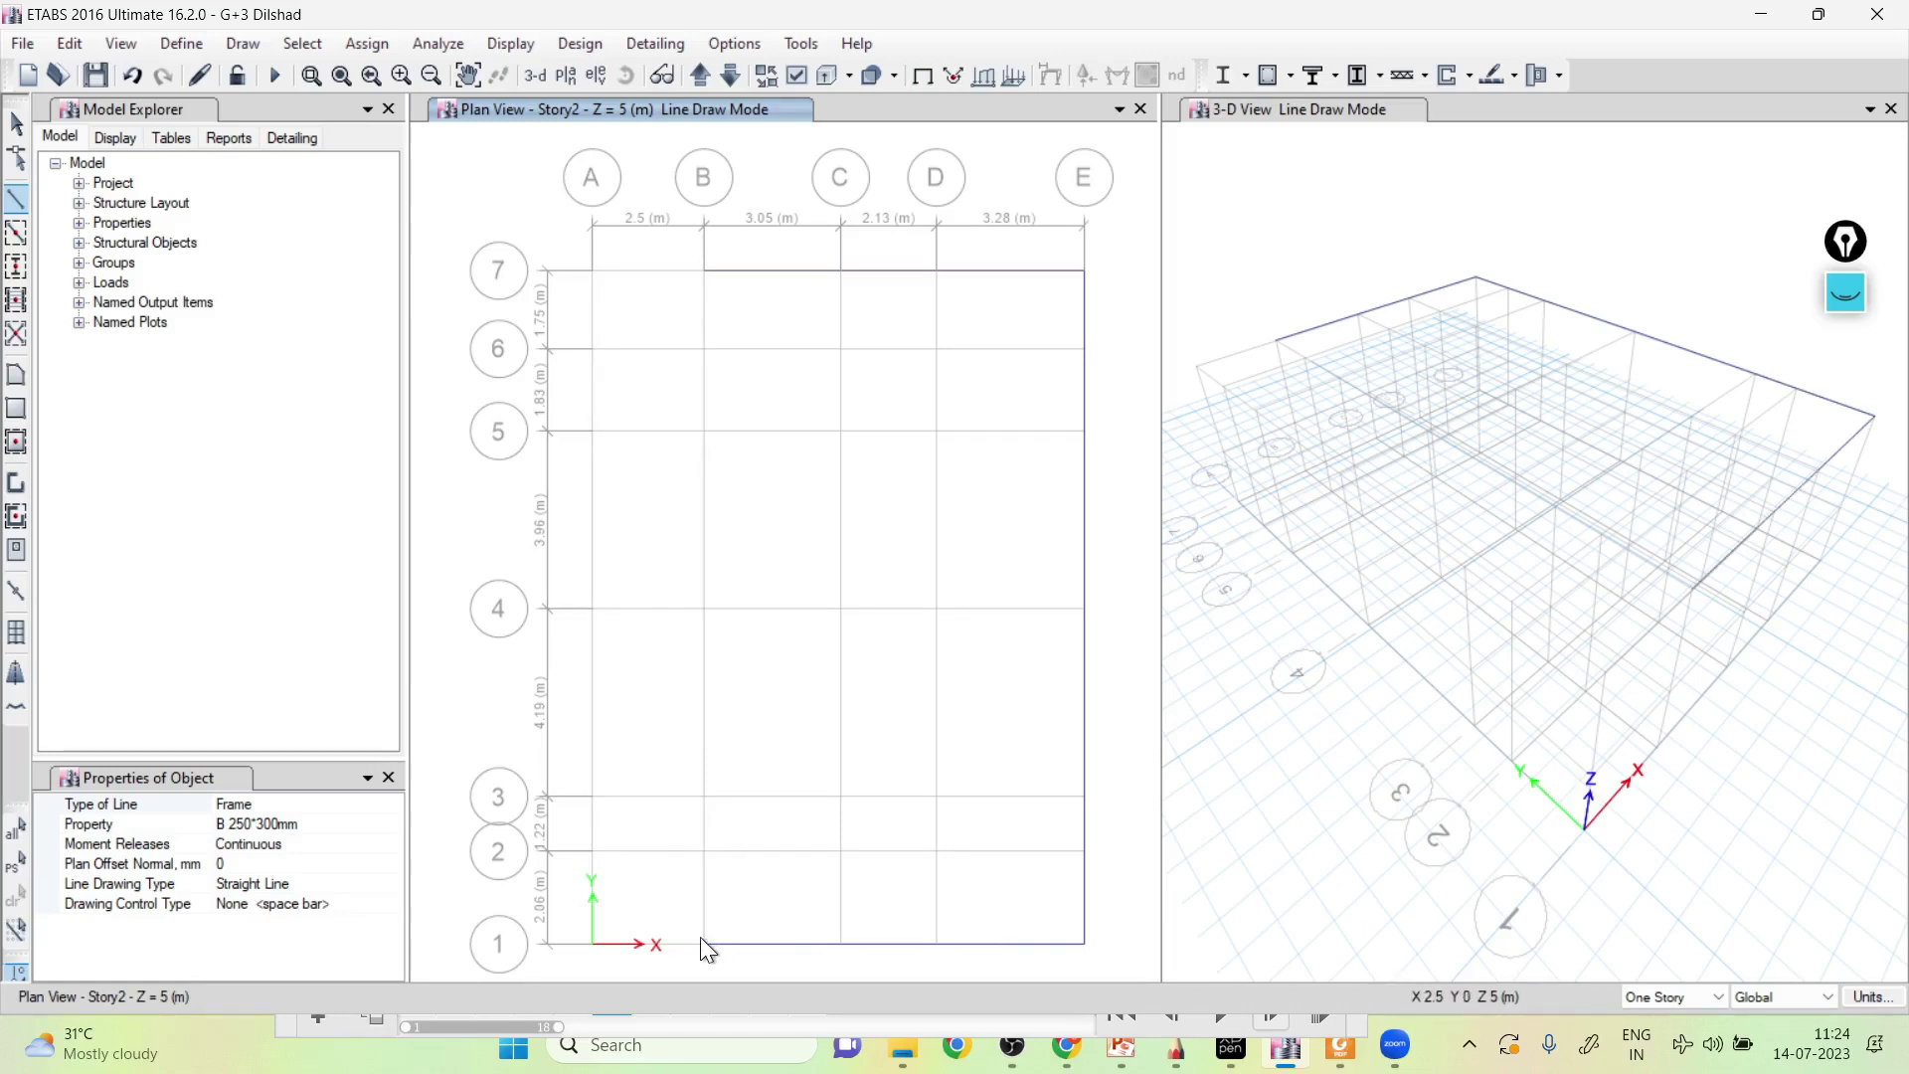
Close the beam perimeter along grid B from B1 through B2, B4, B5 and B6 to B7, and end the chain.
click(705, 854)
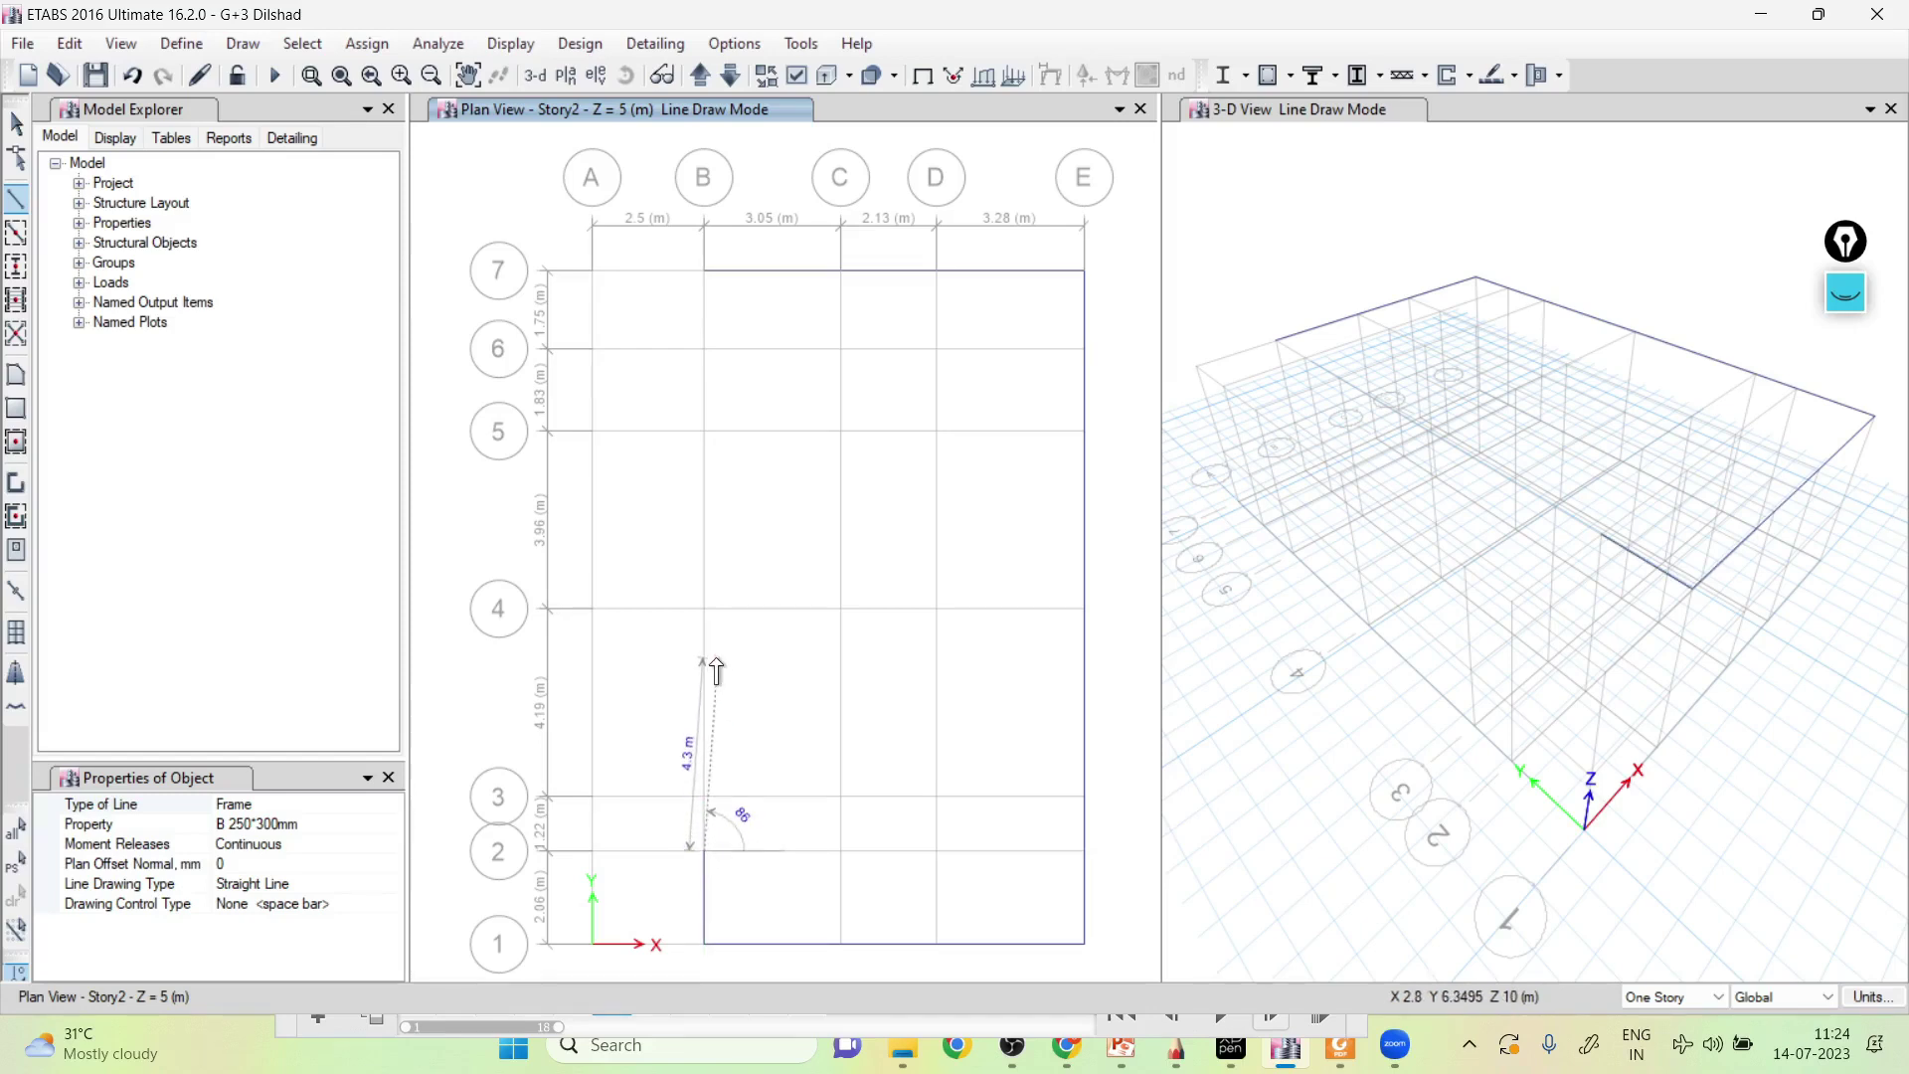
click(705, 609)
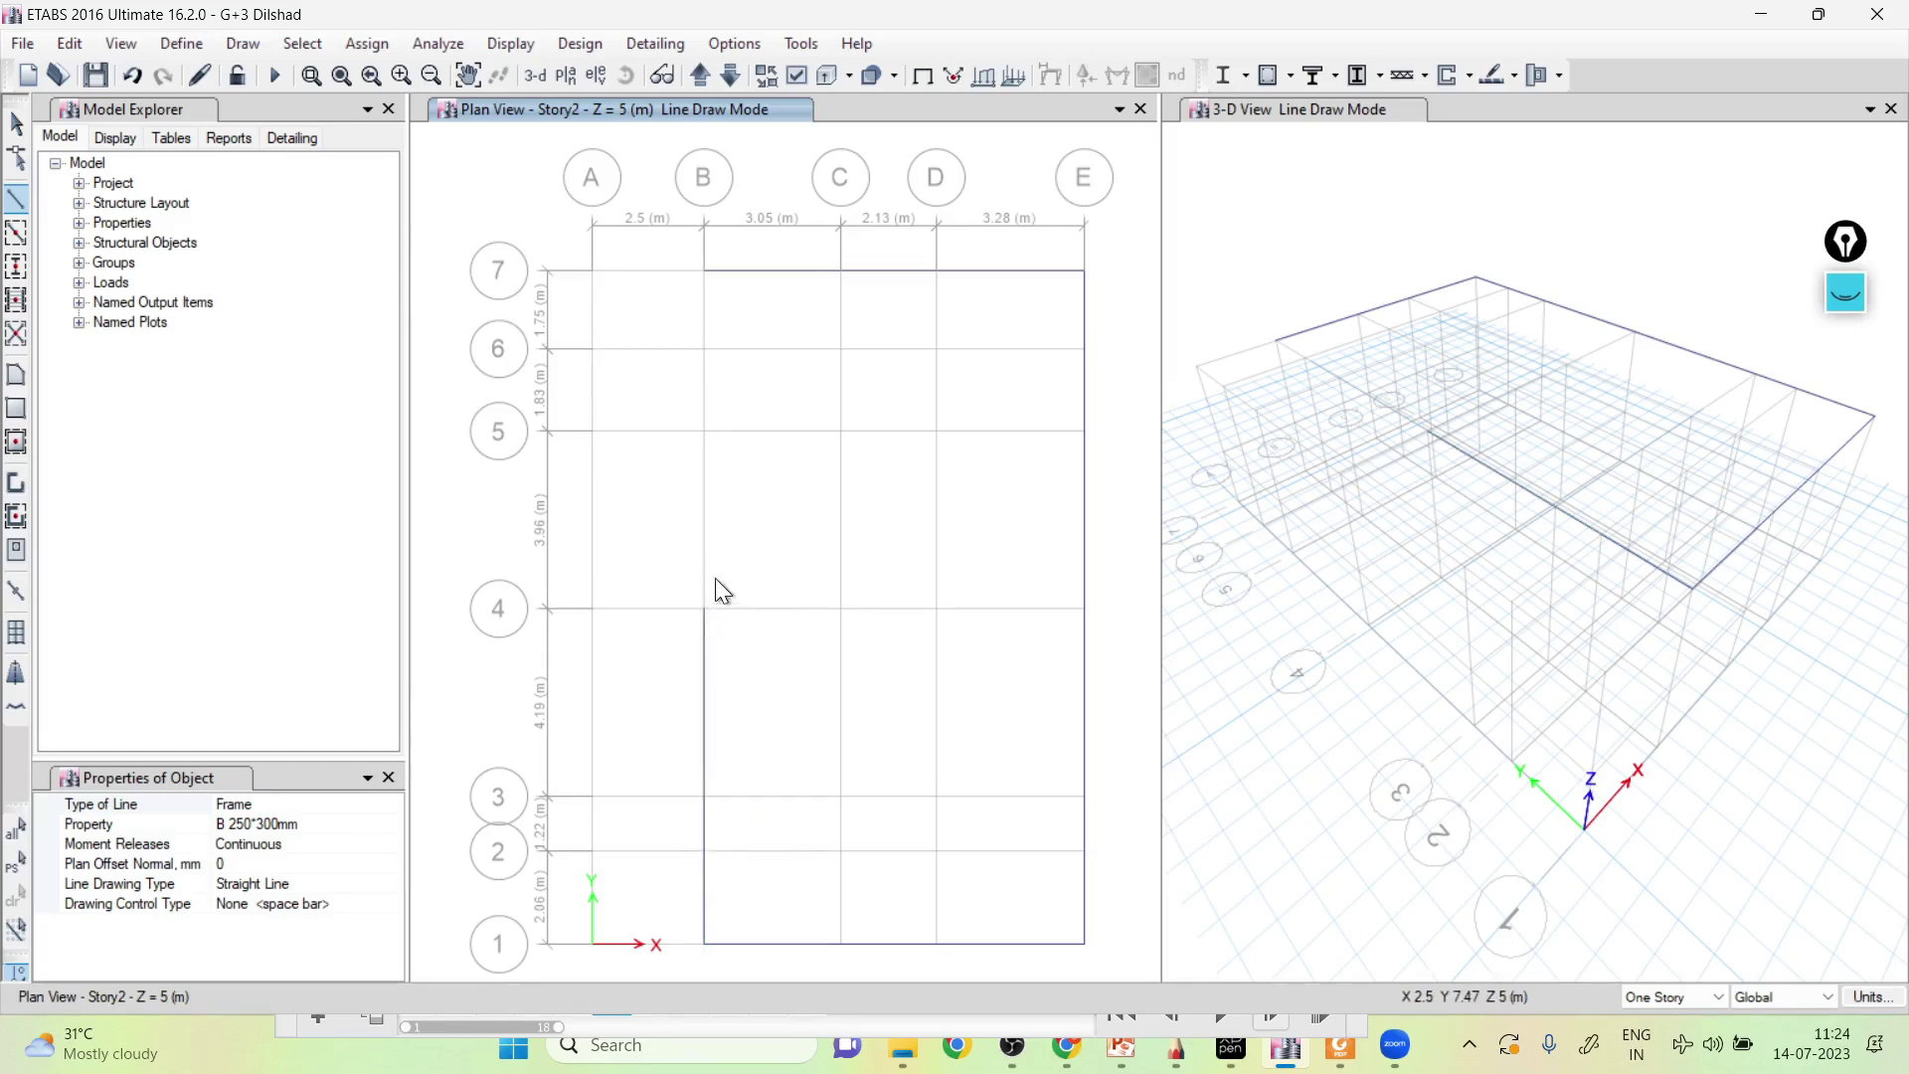
click(703, 433)
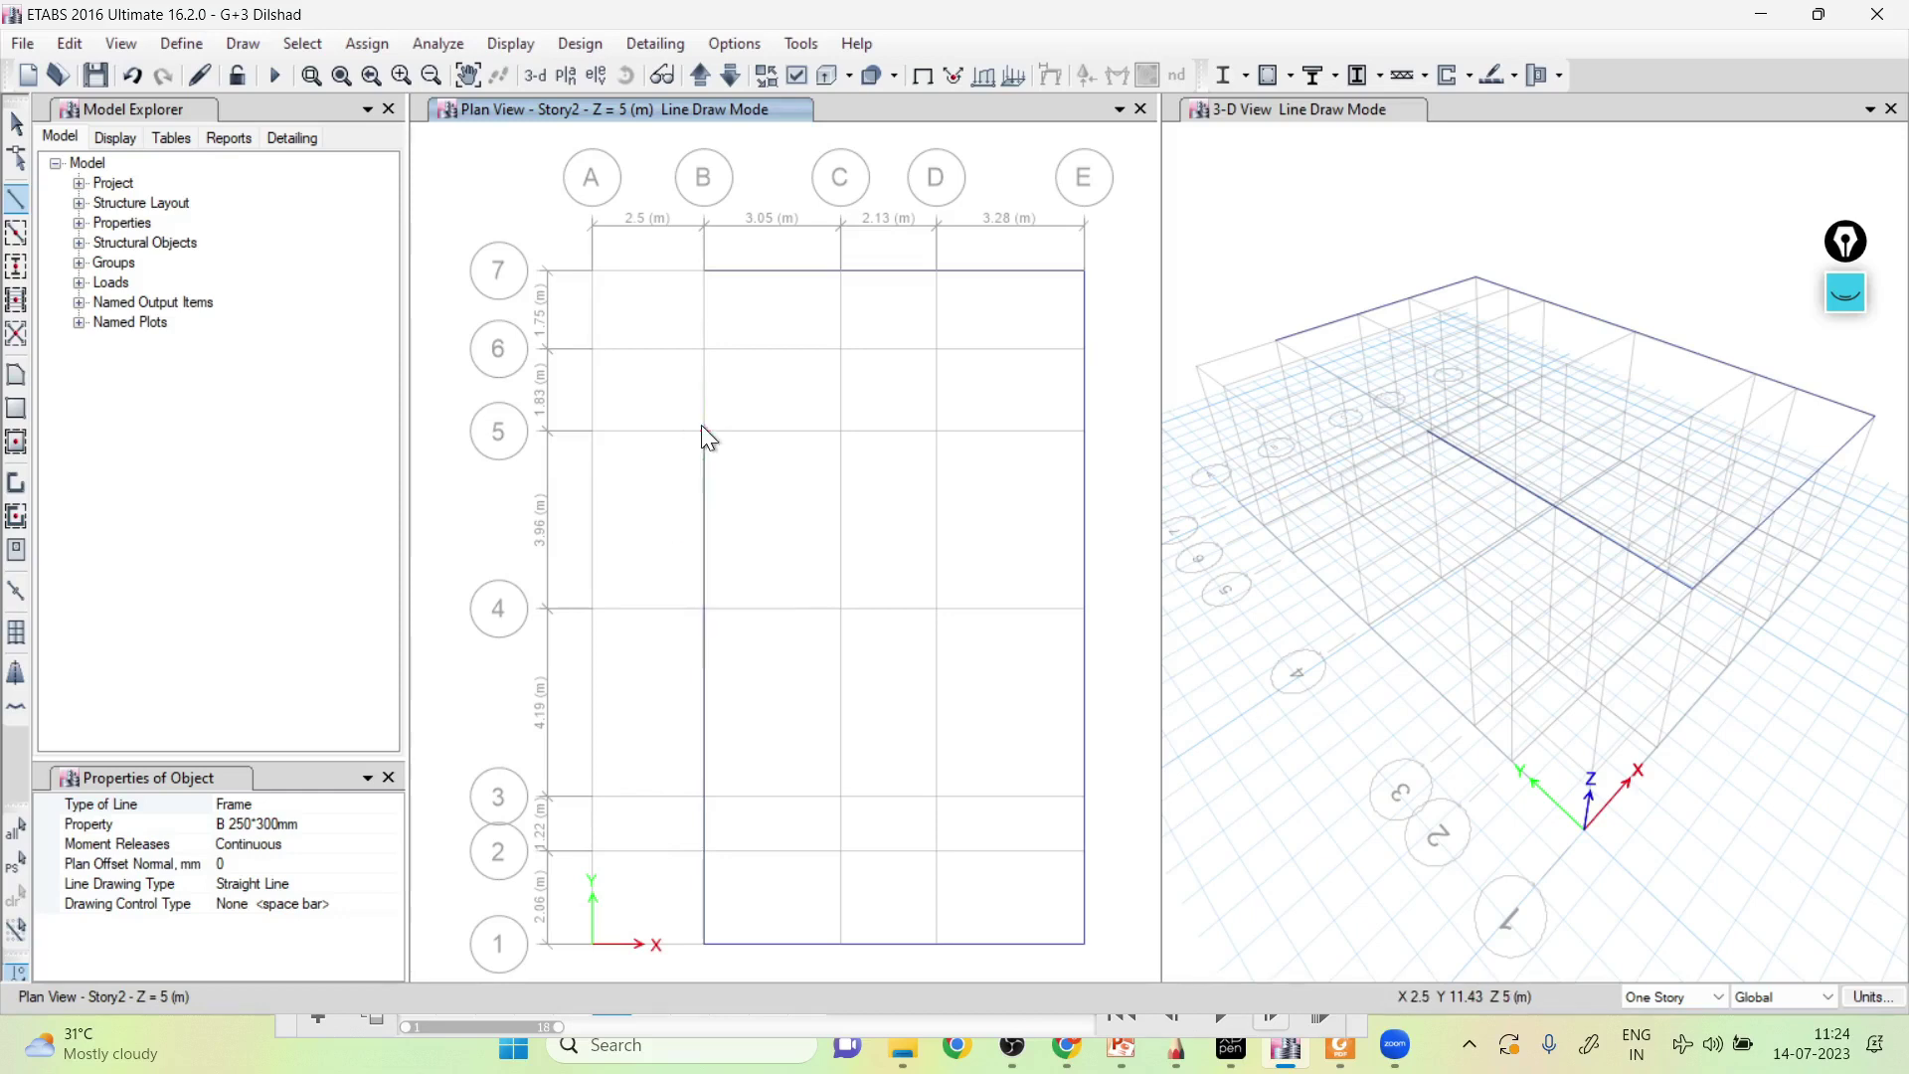
click(705, 349)
click(705, 270)
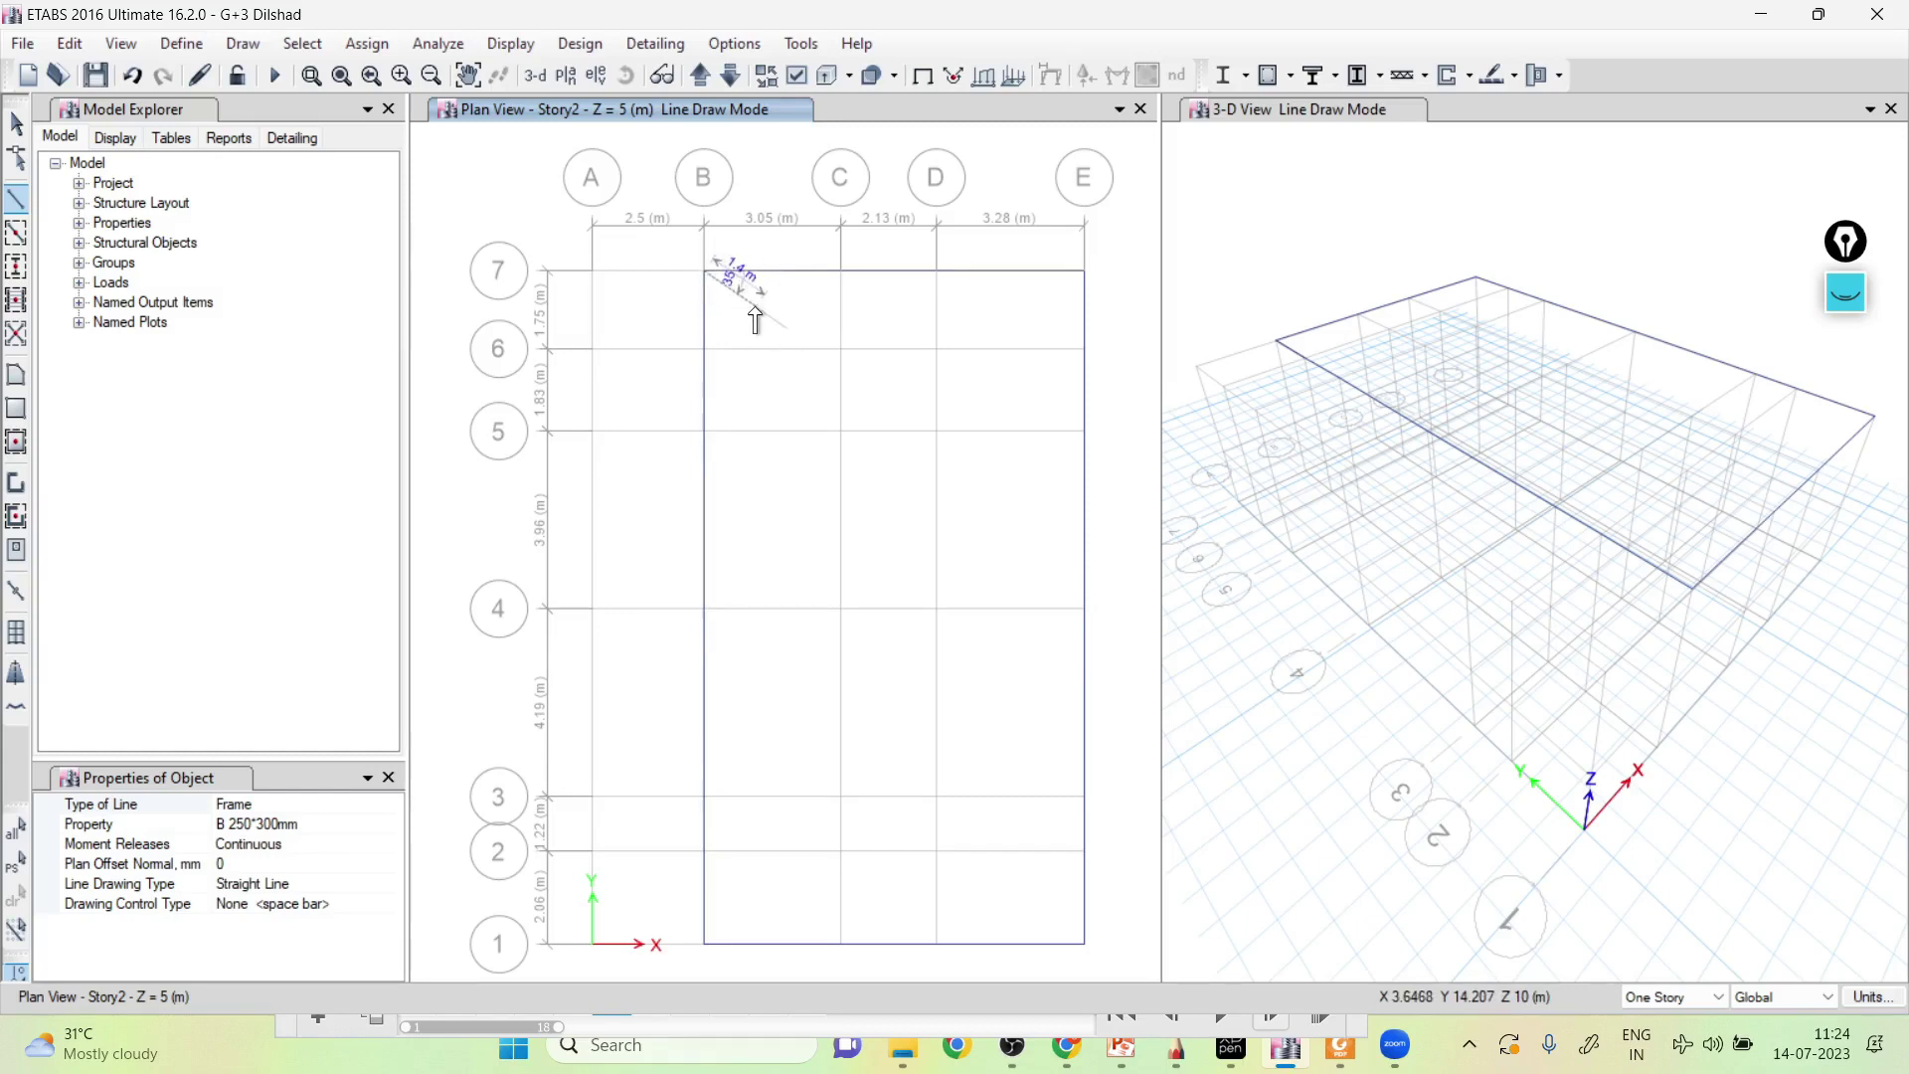
key(Escape)
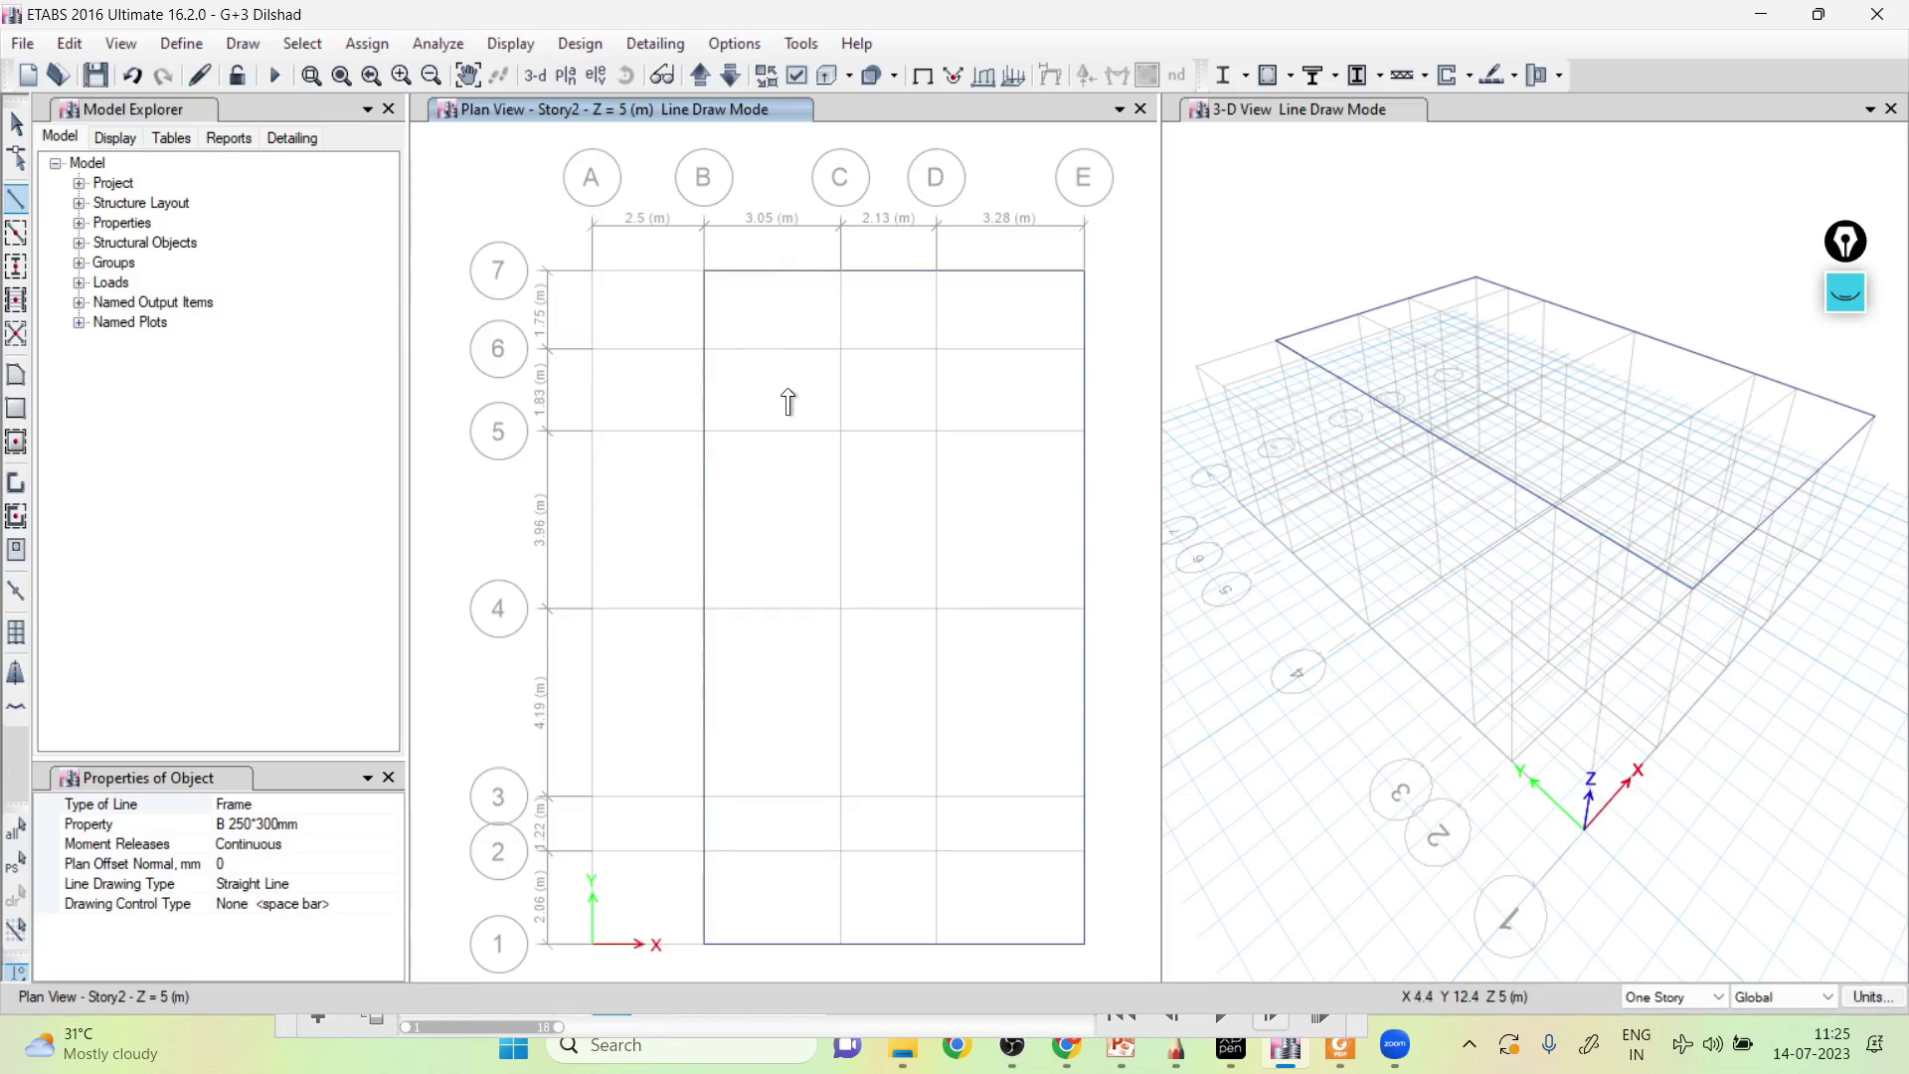
Draw a B 250*300mm beam on Story2 along grid 6 from B to C.
click(705, 352)
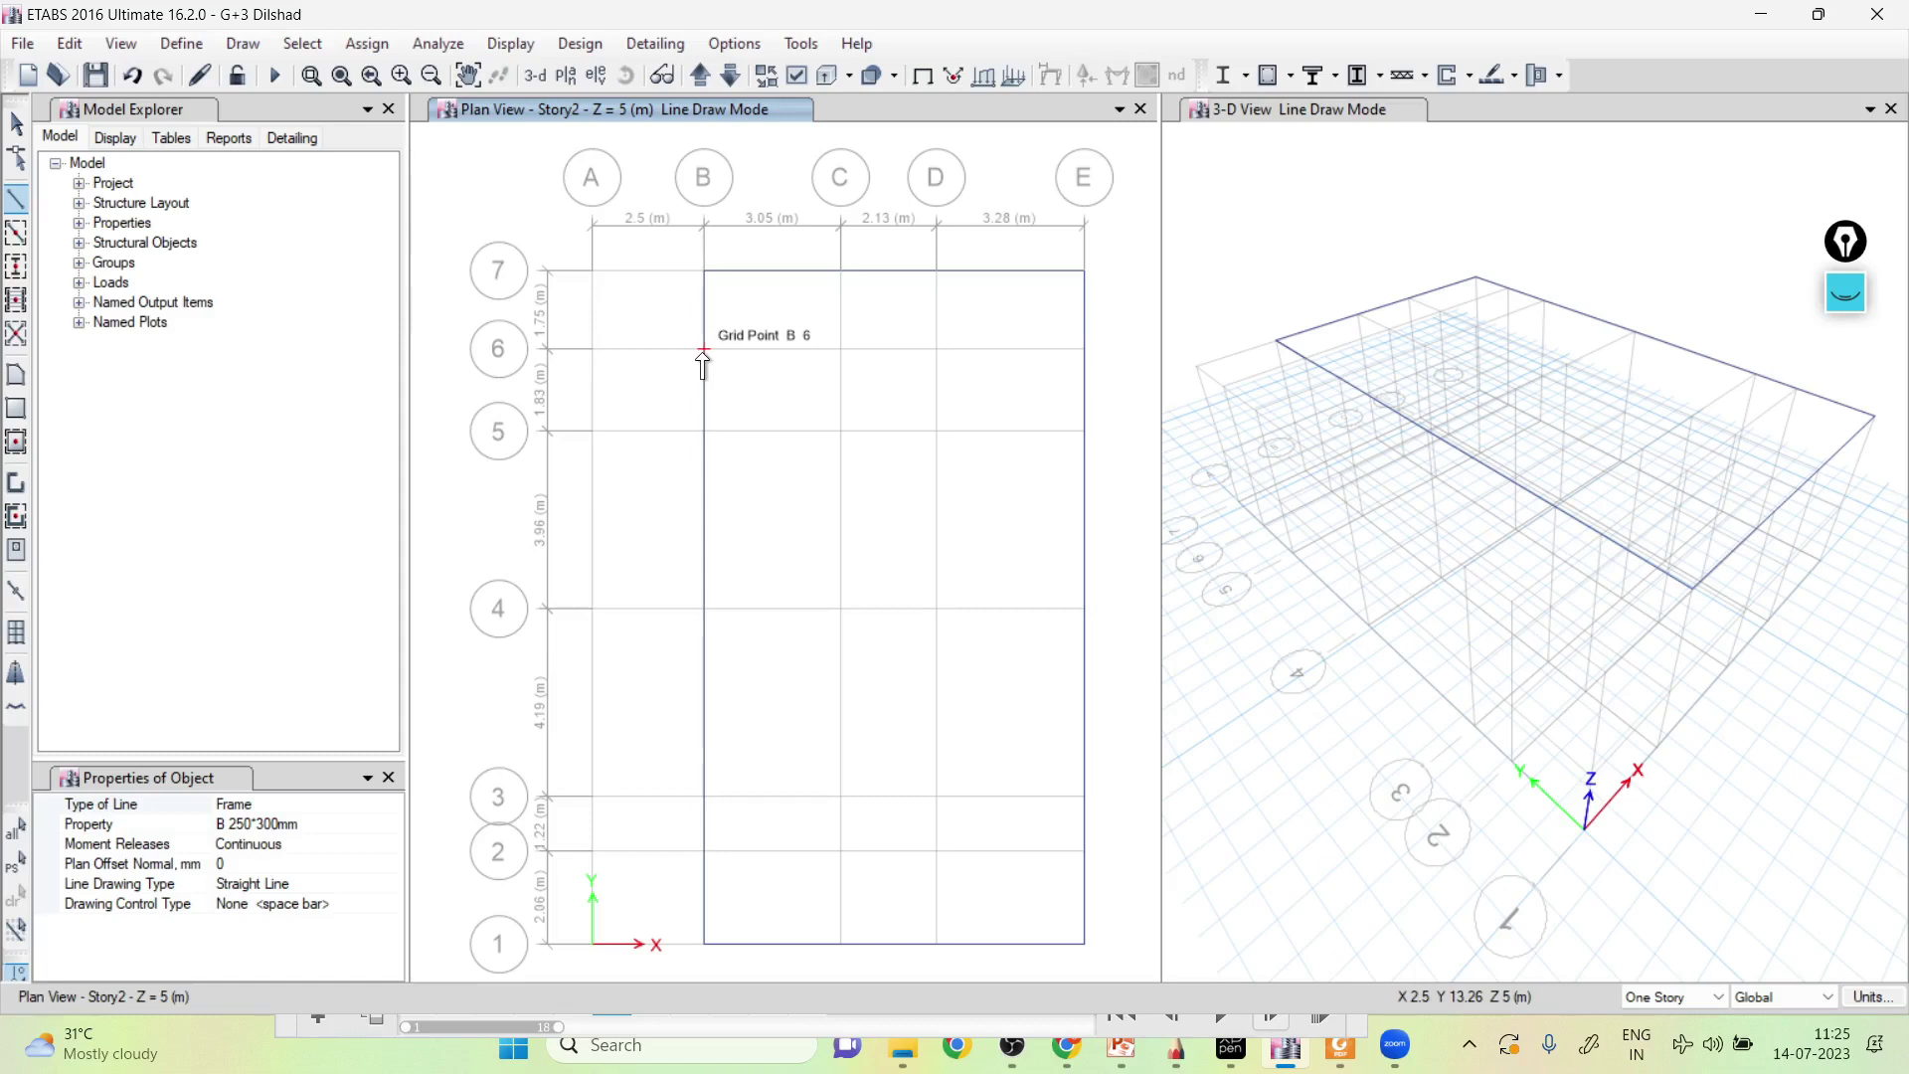
click(704, 351)
double_click(840, 350)
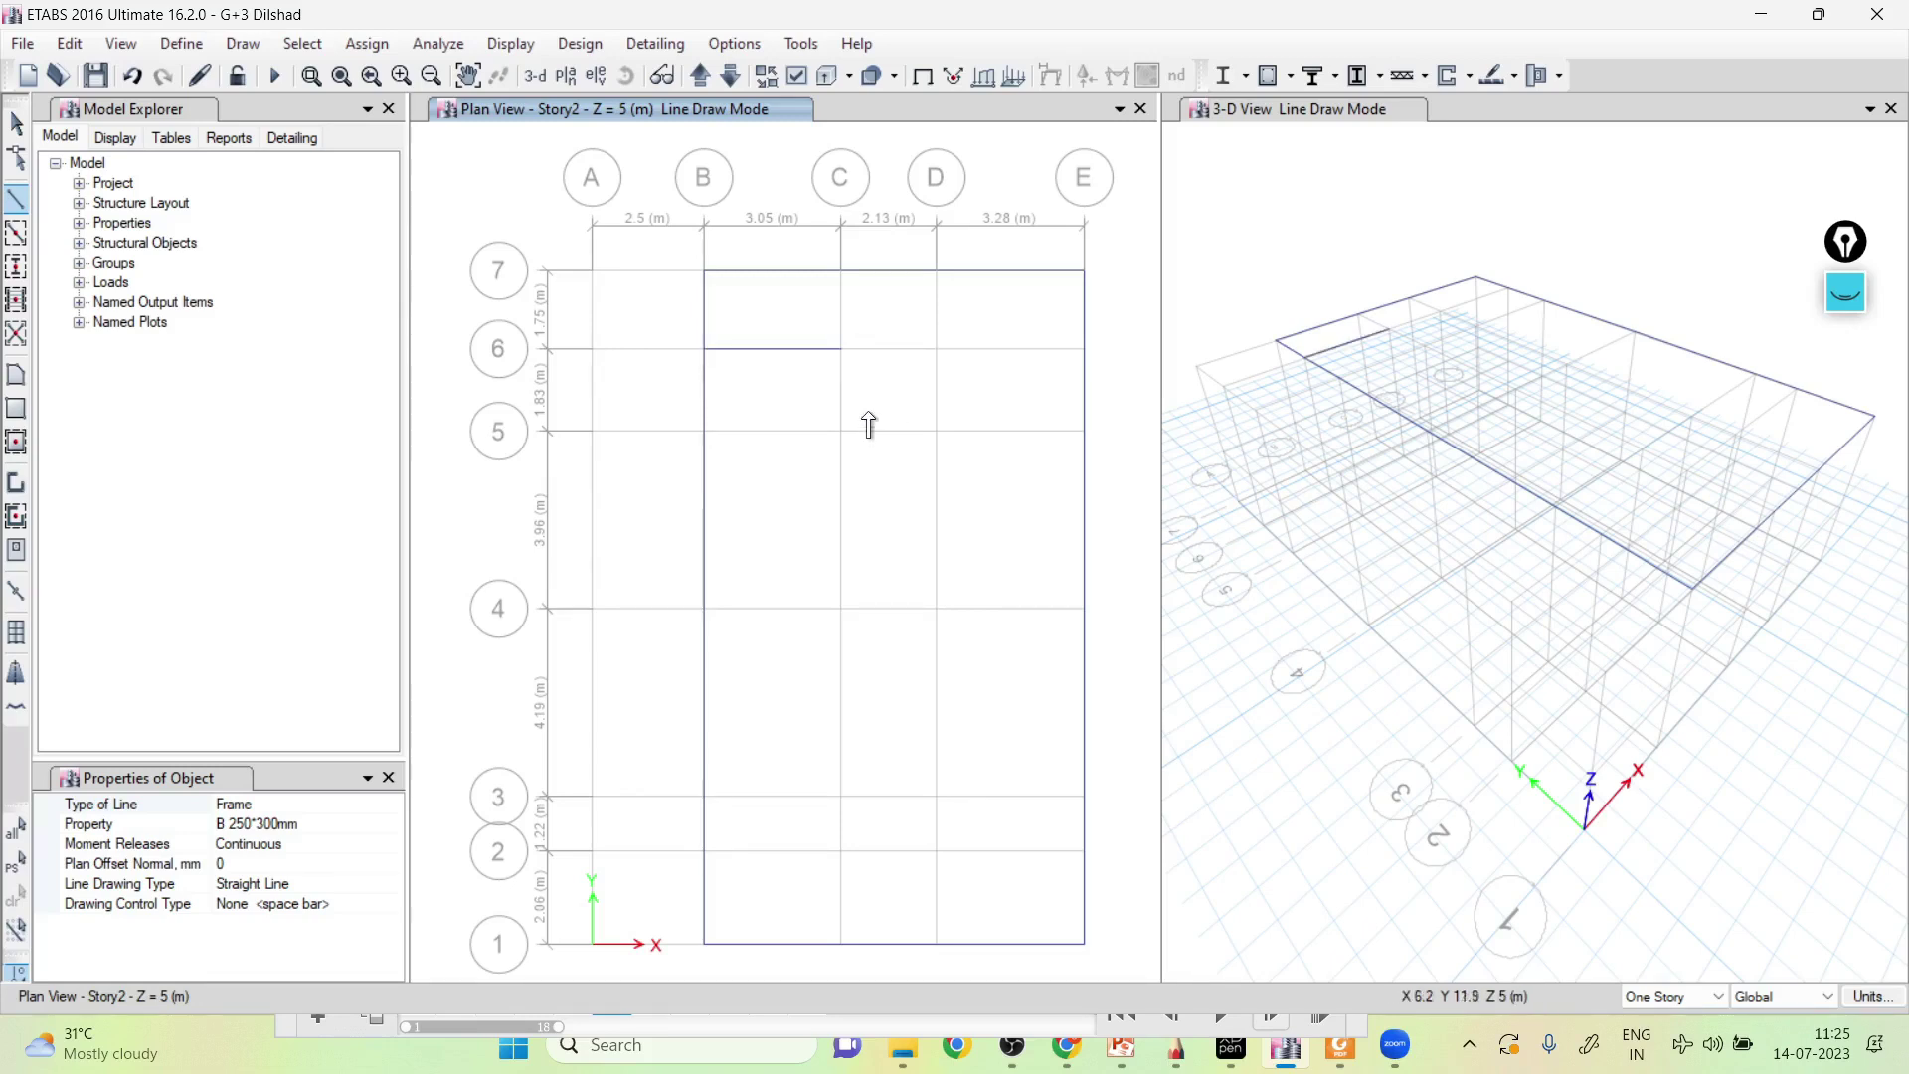
Draw connected B 250*300mm beams along grid 5 from B through C and D to E, and end the chain.
click(705, 433)
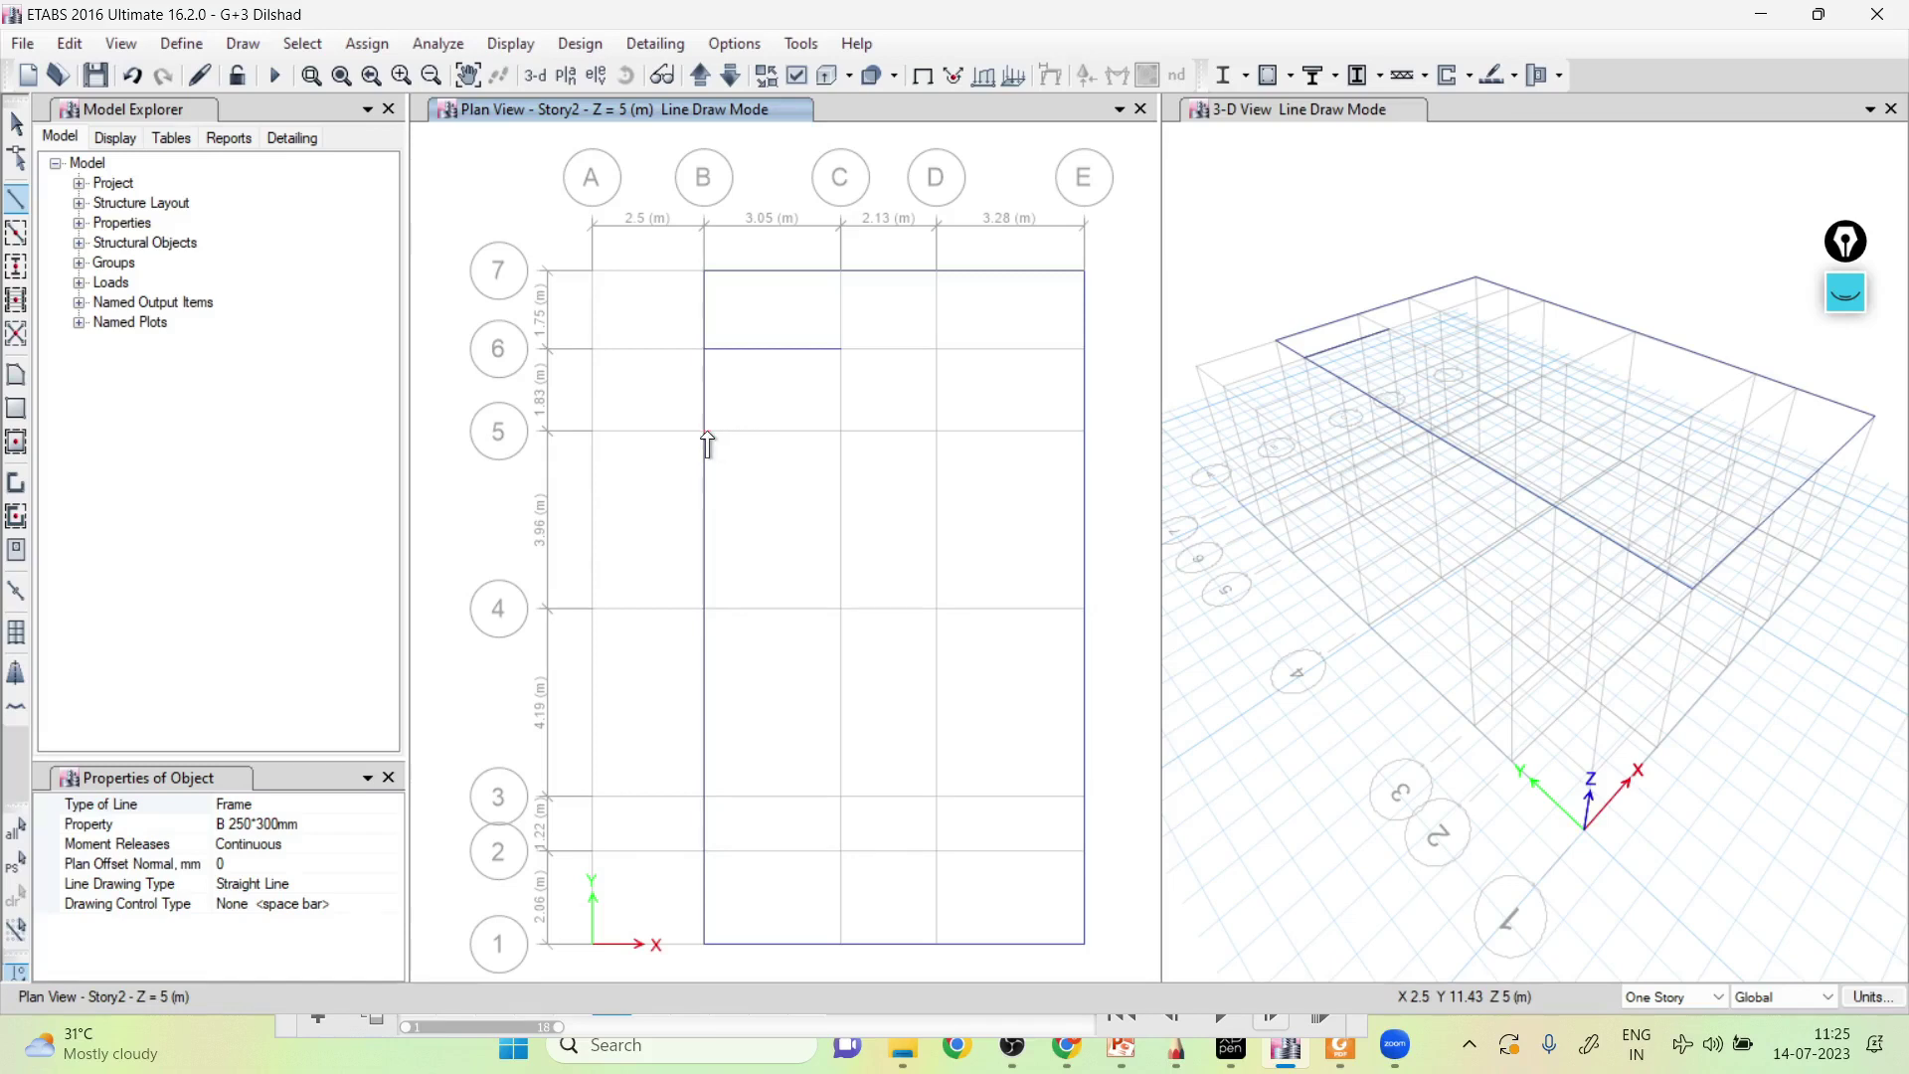
click(839, 431)
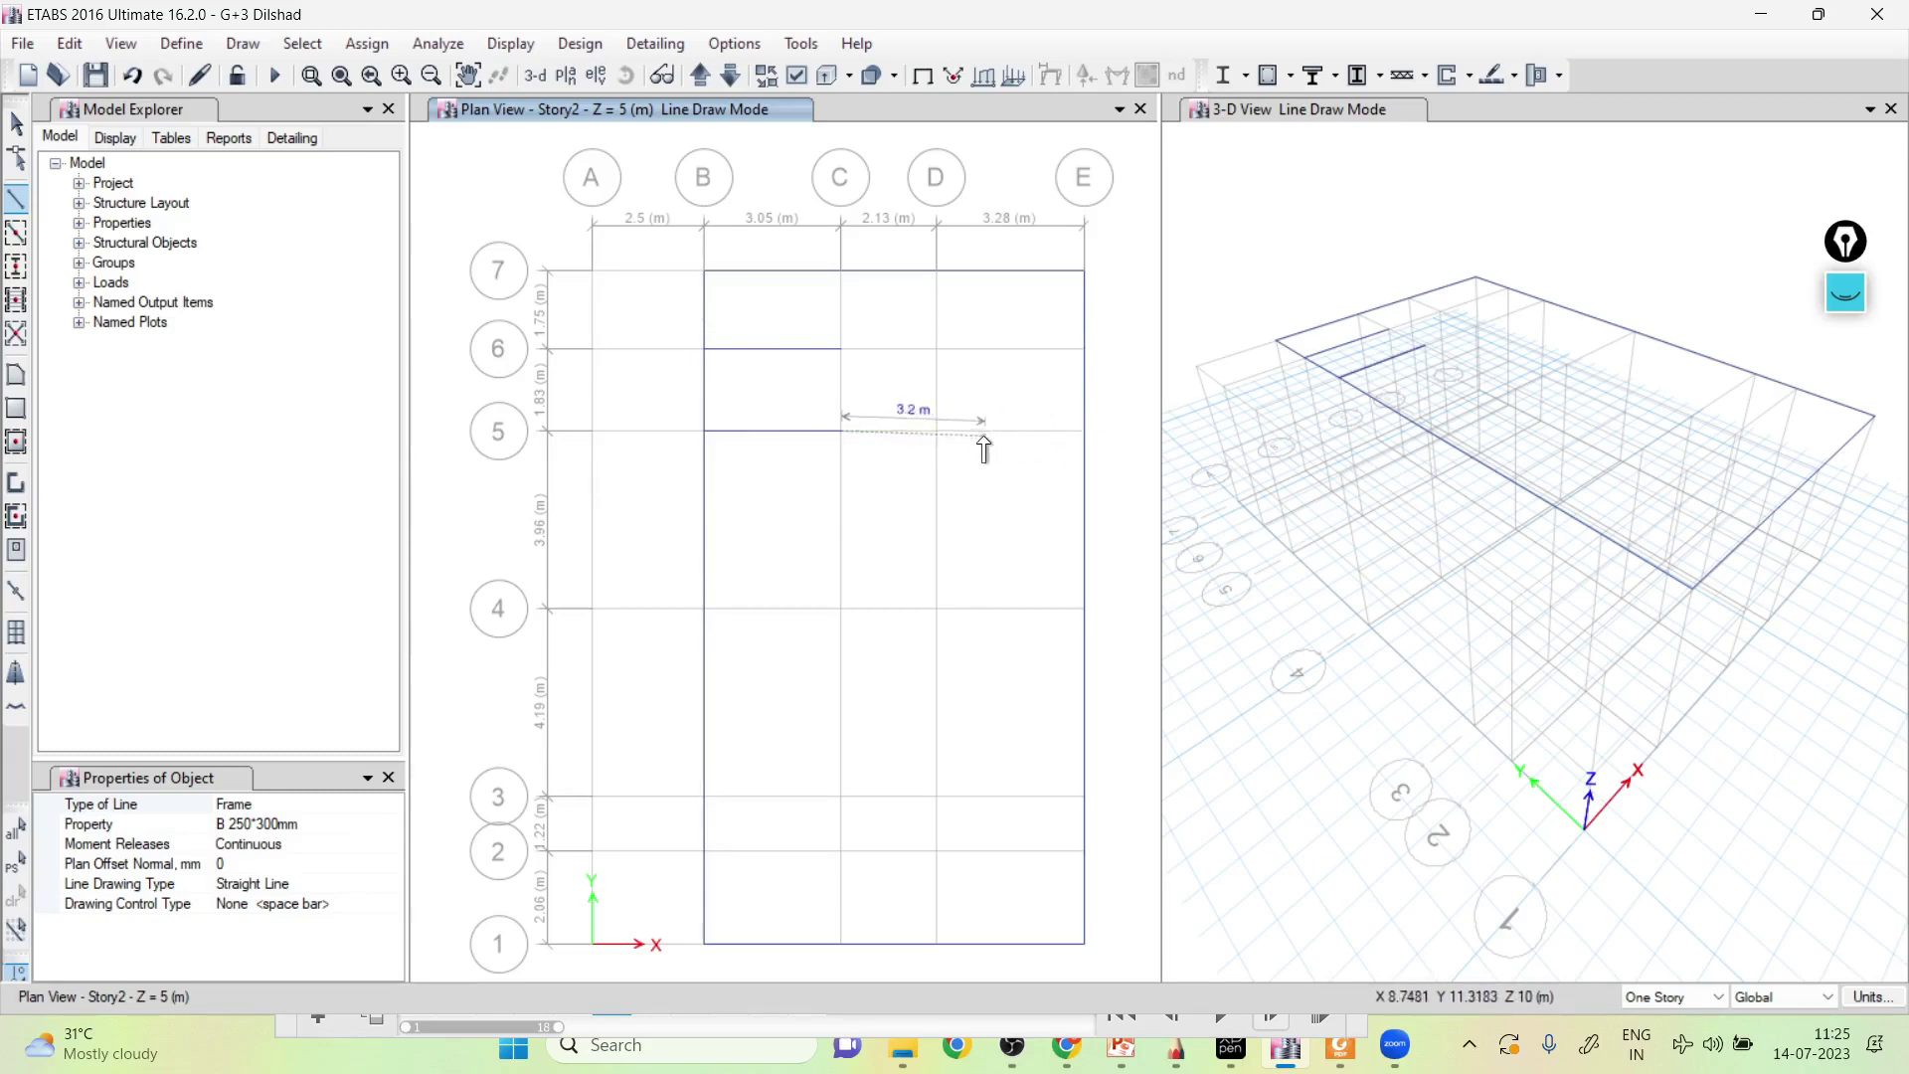
click(934, 432)
click(1084, 431)
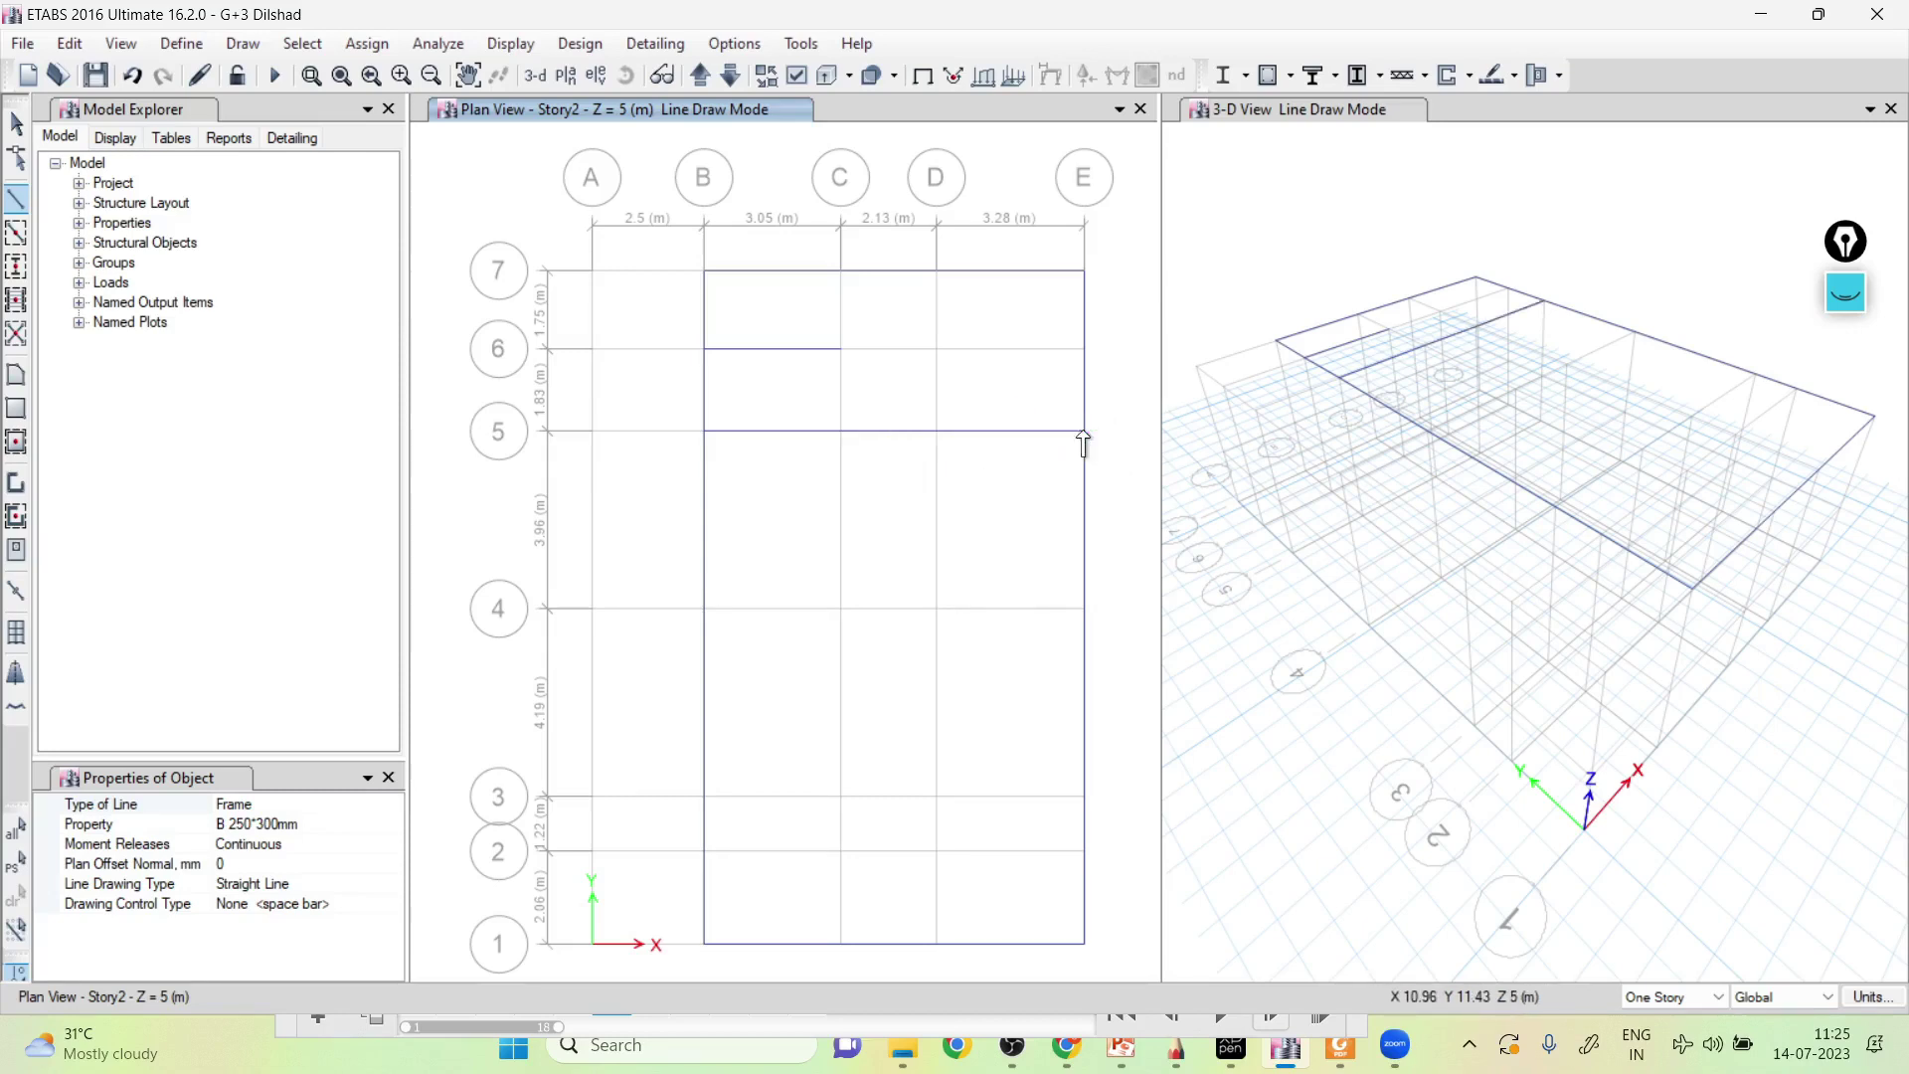
key(Escape)
Draw connected B 250*300mm beams along grid 4 from B through D to E, and end the chain.
click(703, 608)
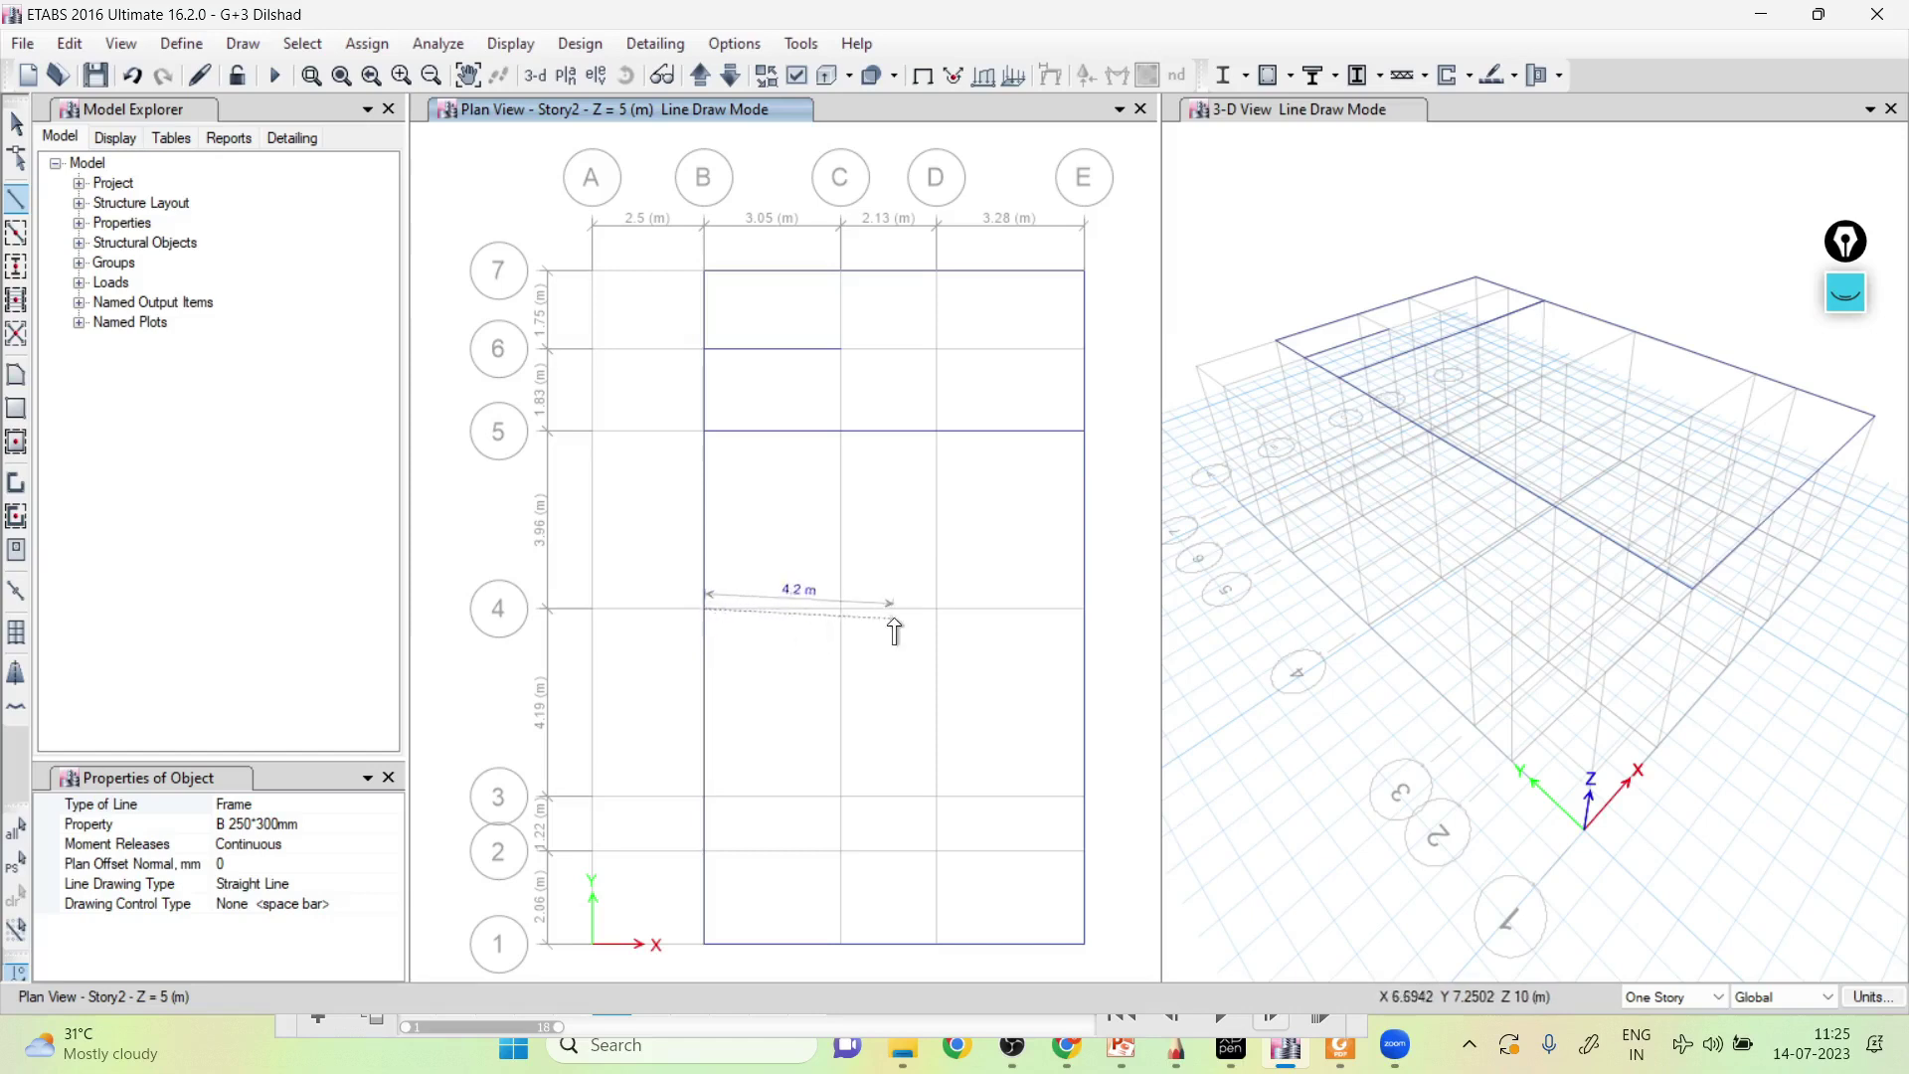
click(936, 609)
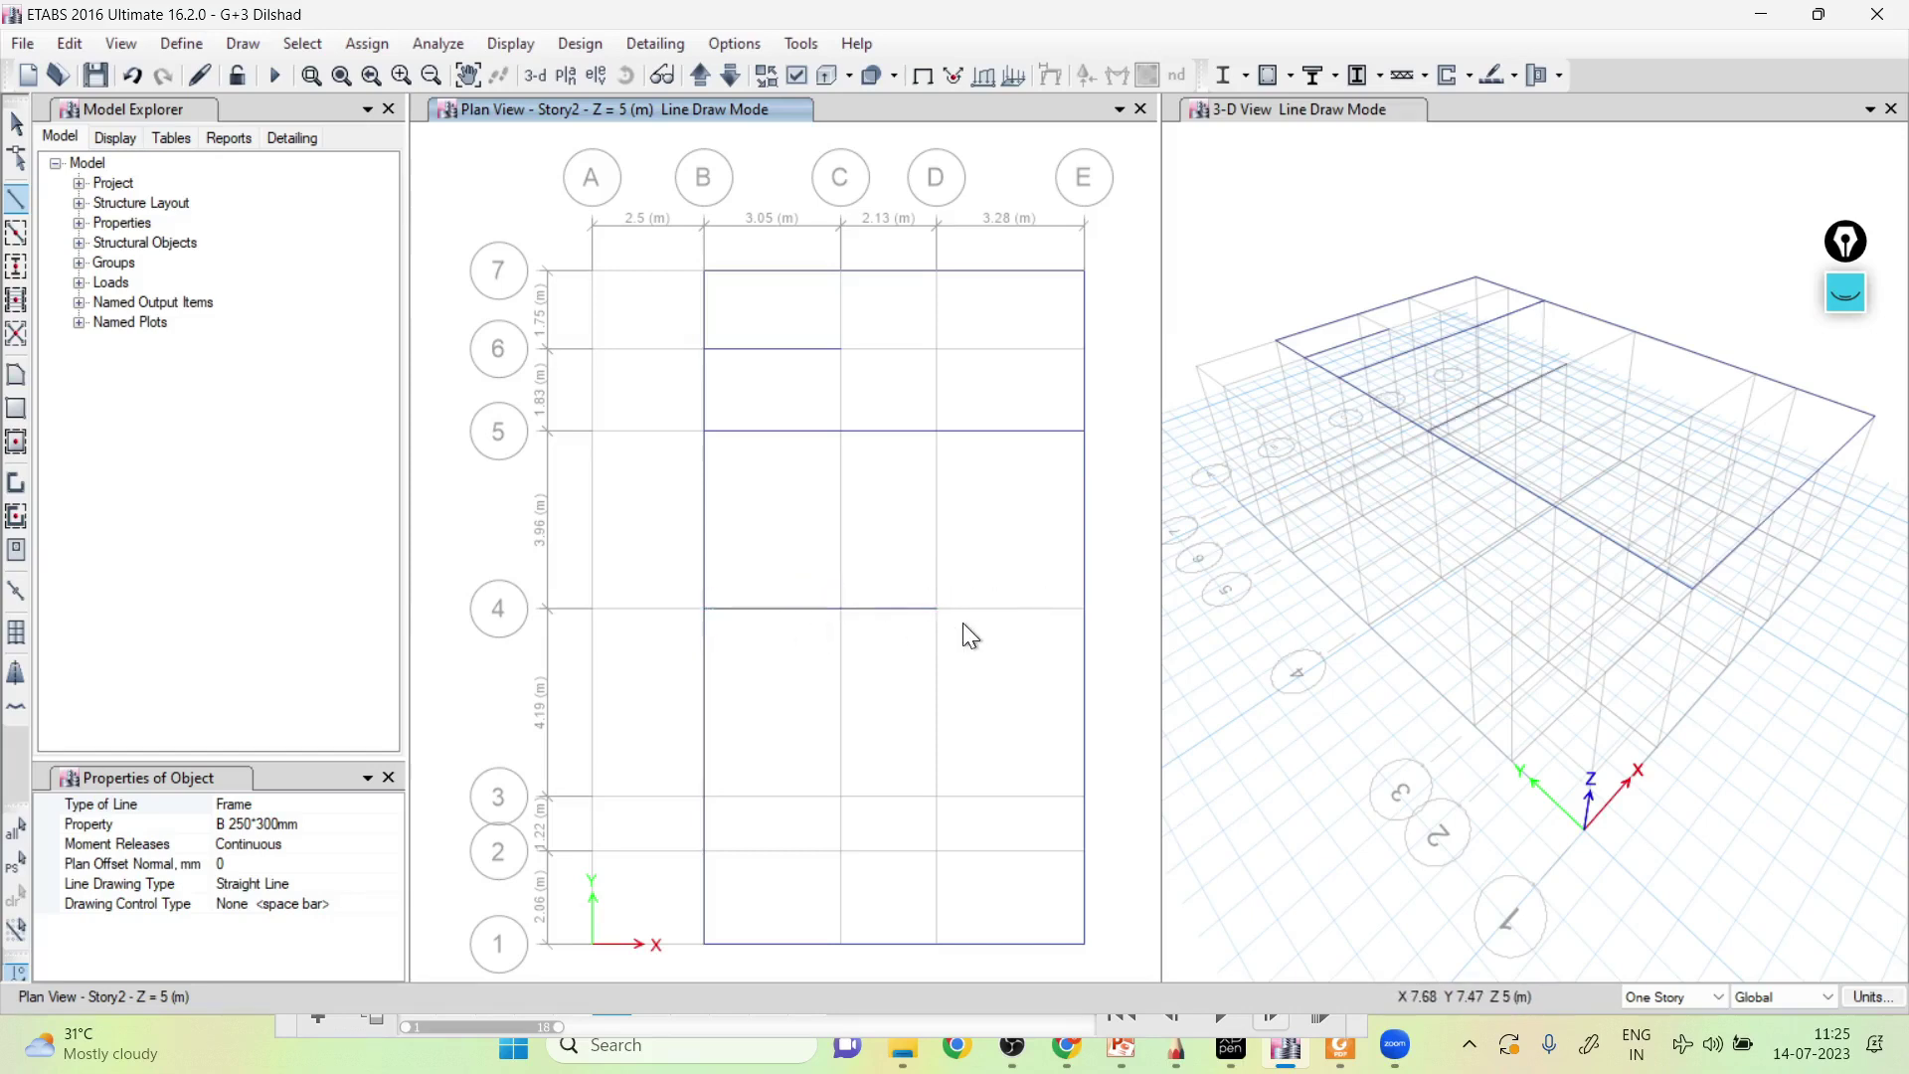
click(1084, 609)
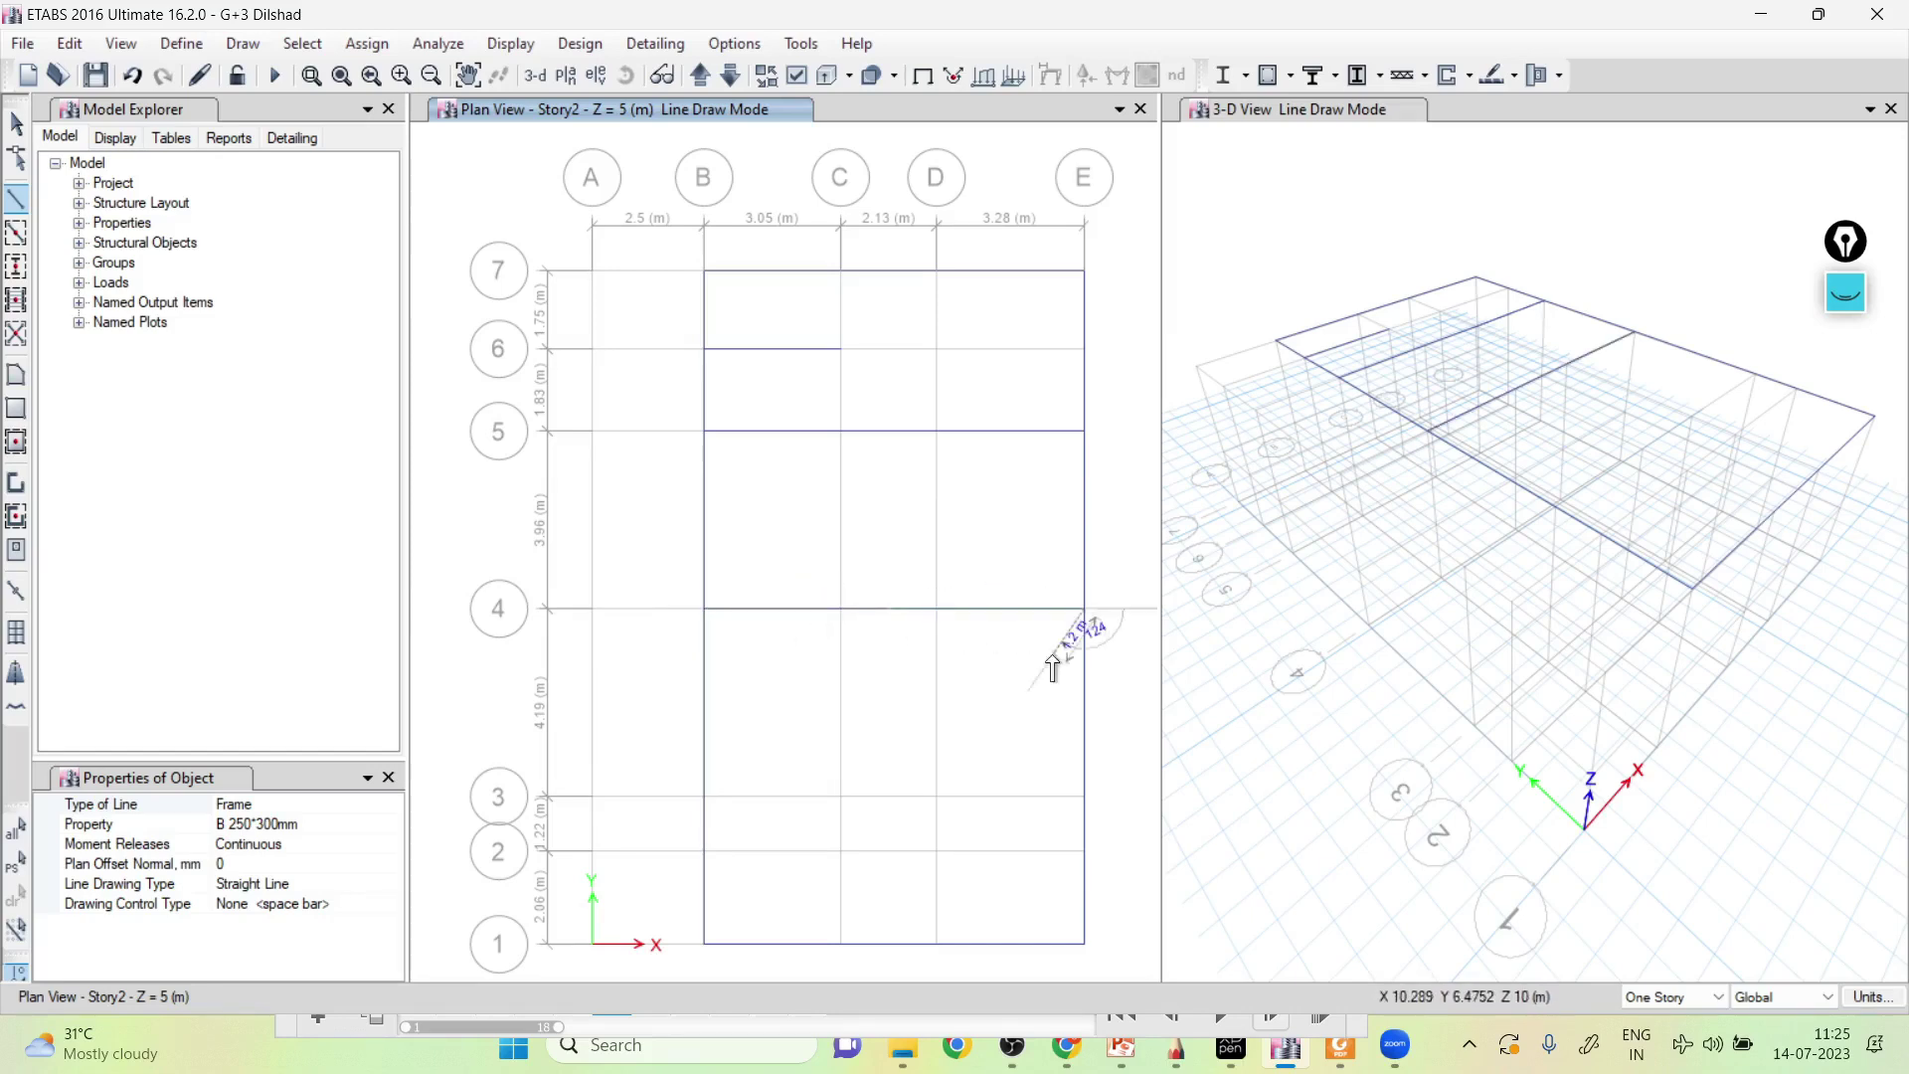
key(Escape)
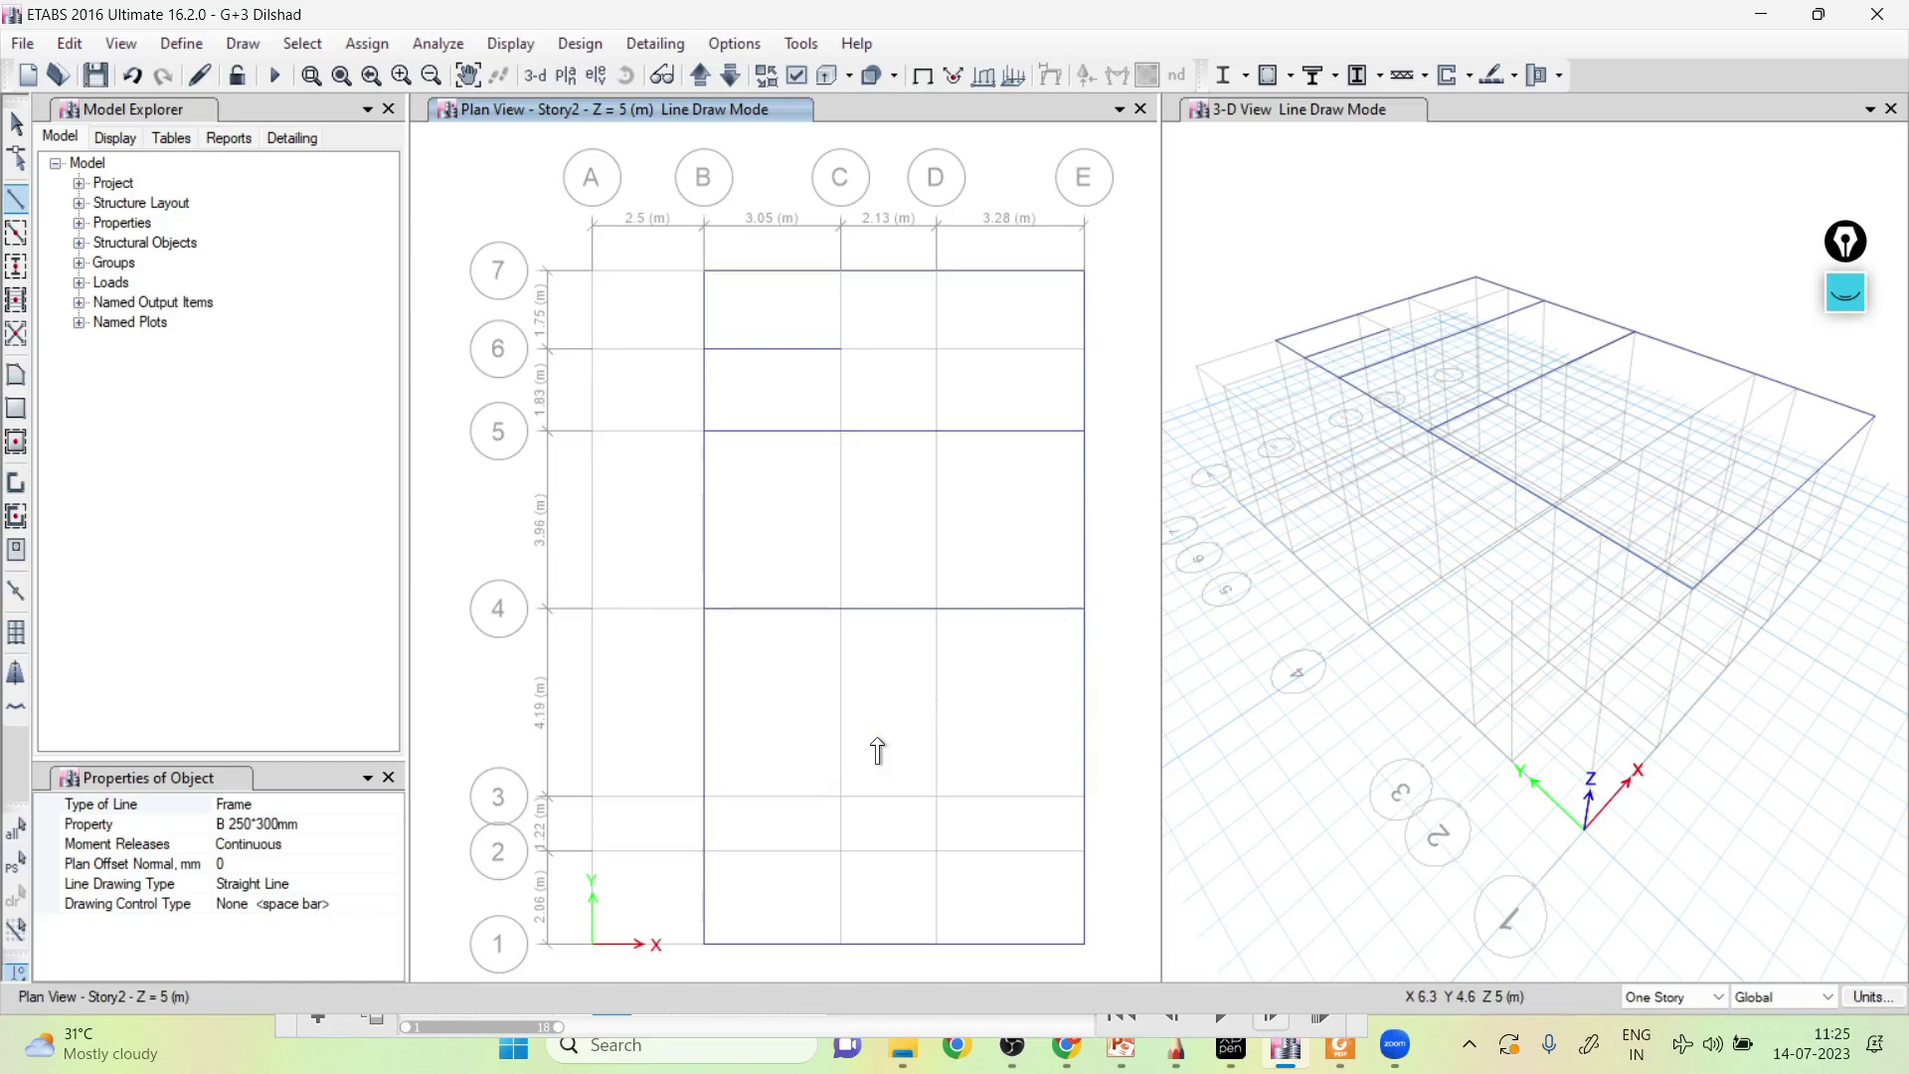
Draw connected B 250*300mm beams along grid 2 from B through D to E.
click(709, 850)
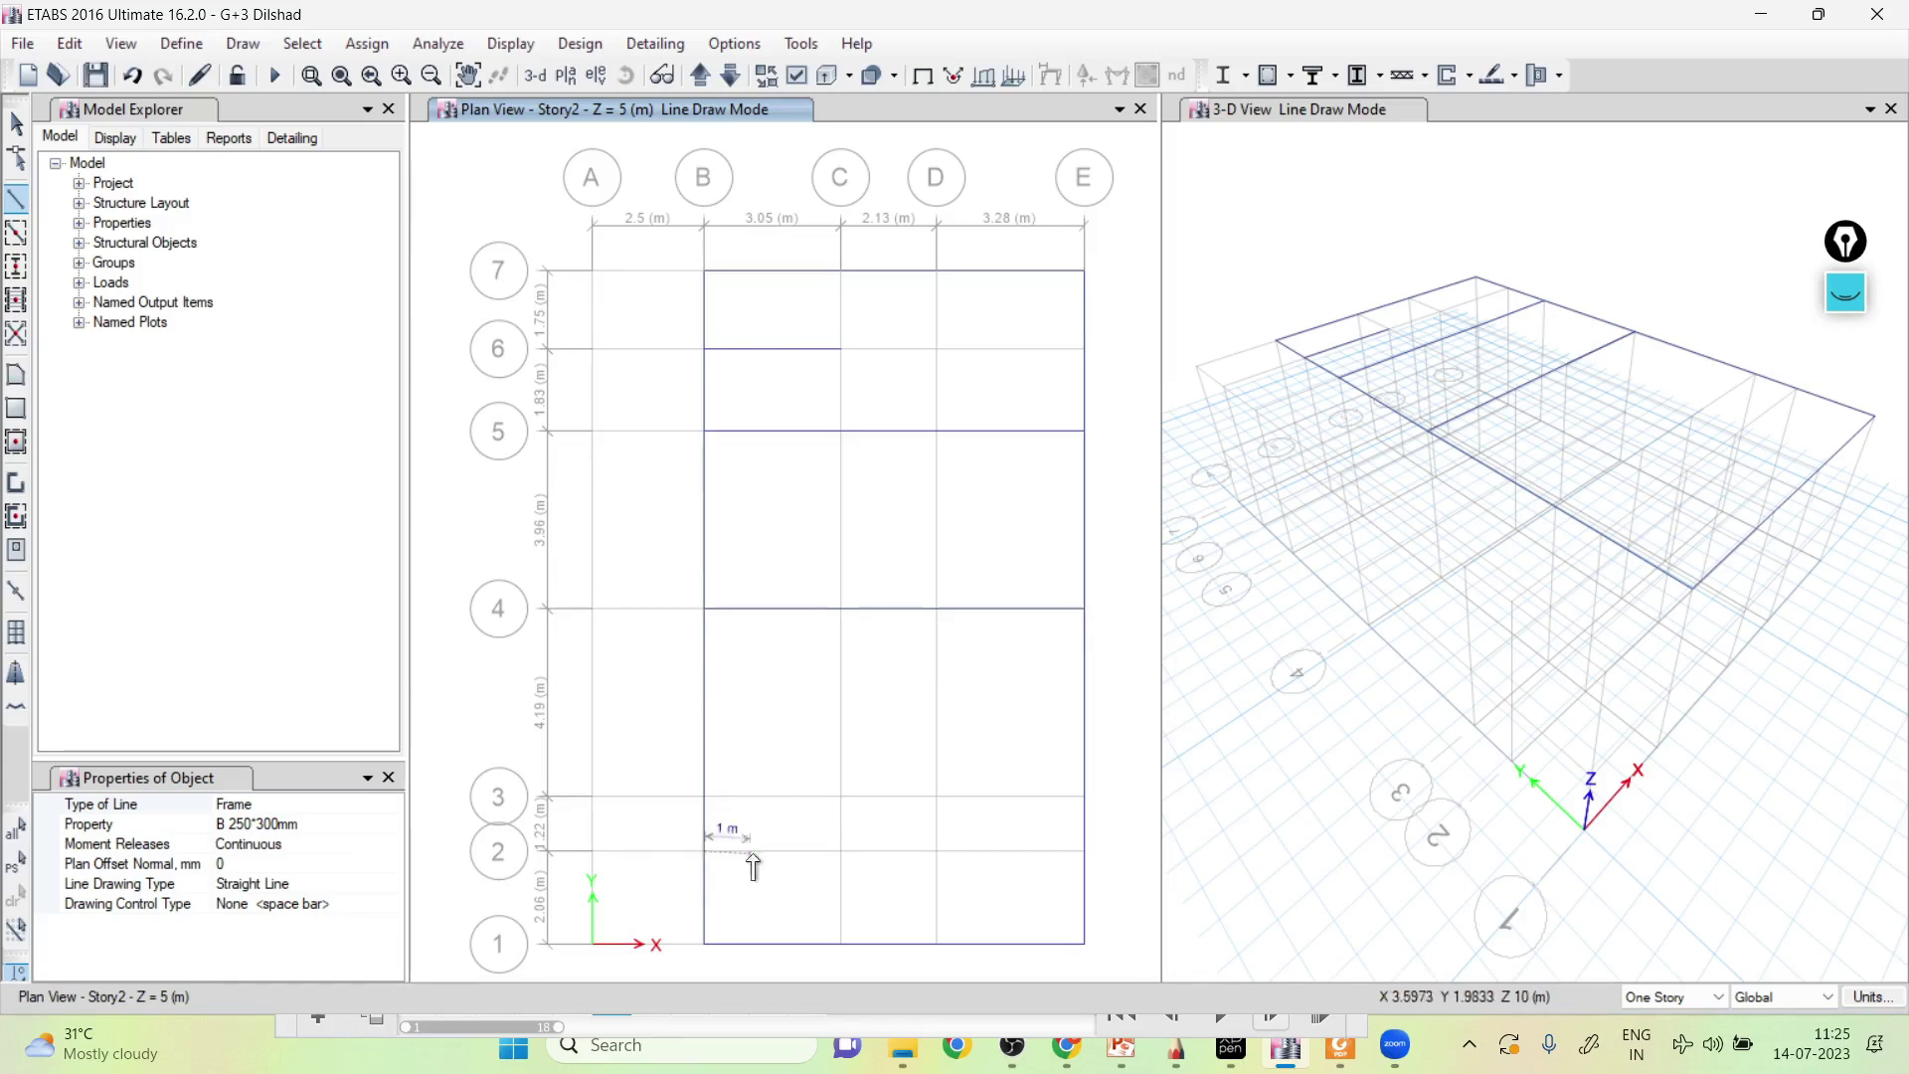
click(935, 852)
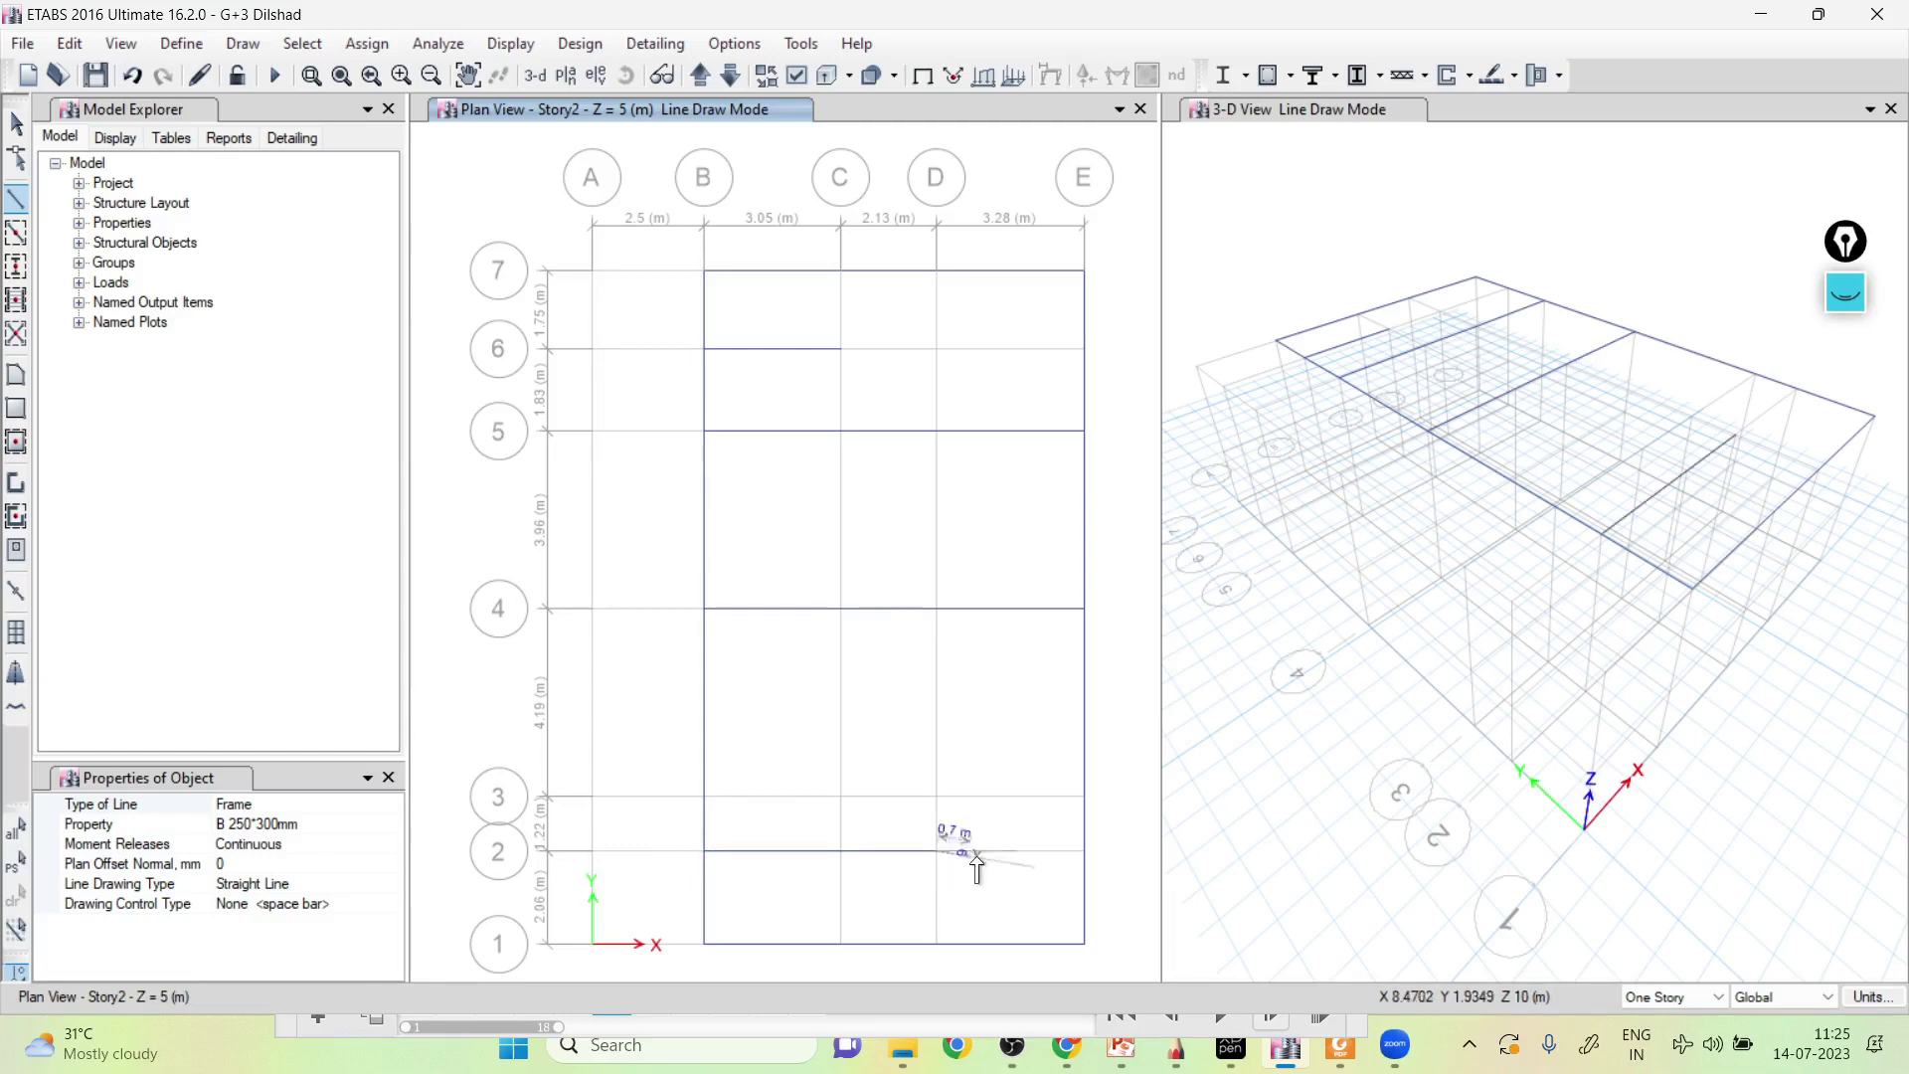
double_click(1083, 851)
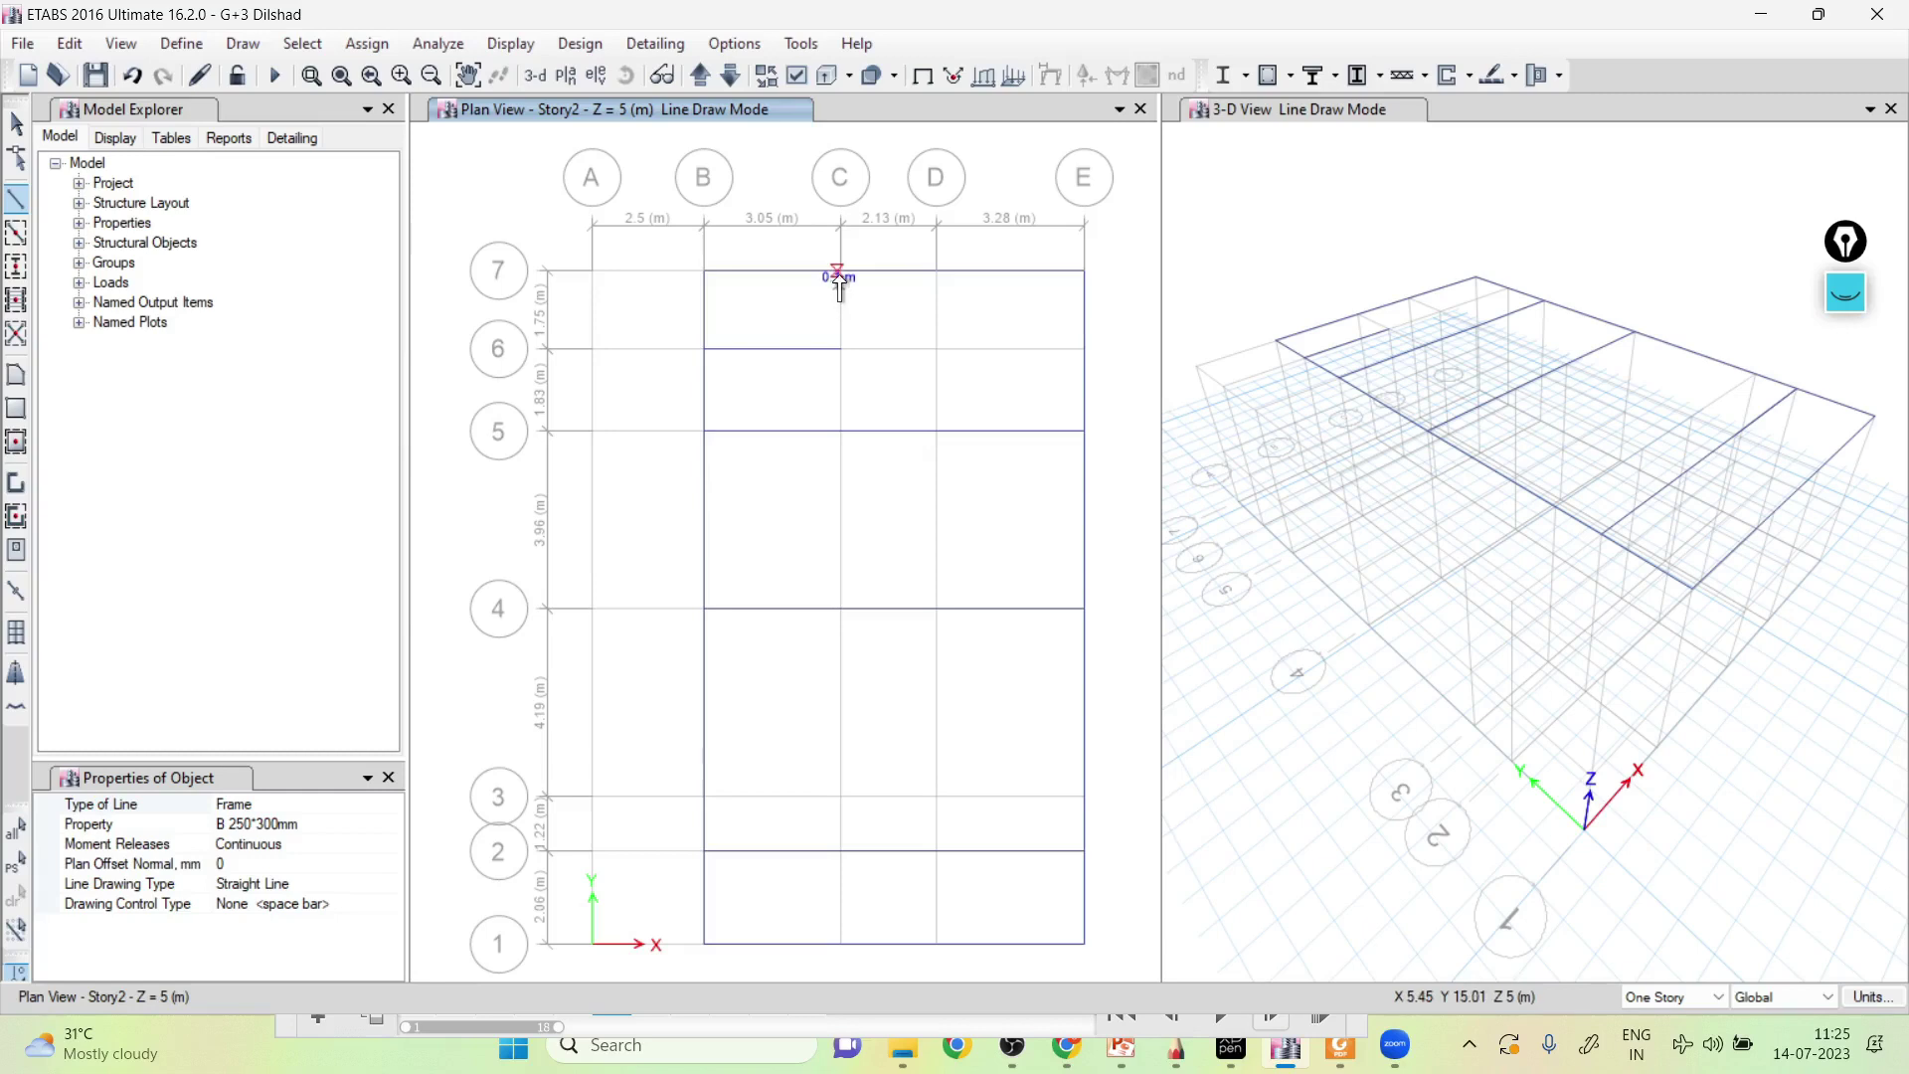
Draw connected B 250*300mm beams along grid C from grid 7 through 6 to 5, and end the chain.
scroll(840, 288, up, 5)
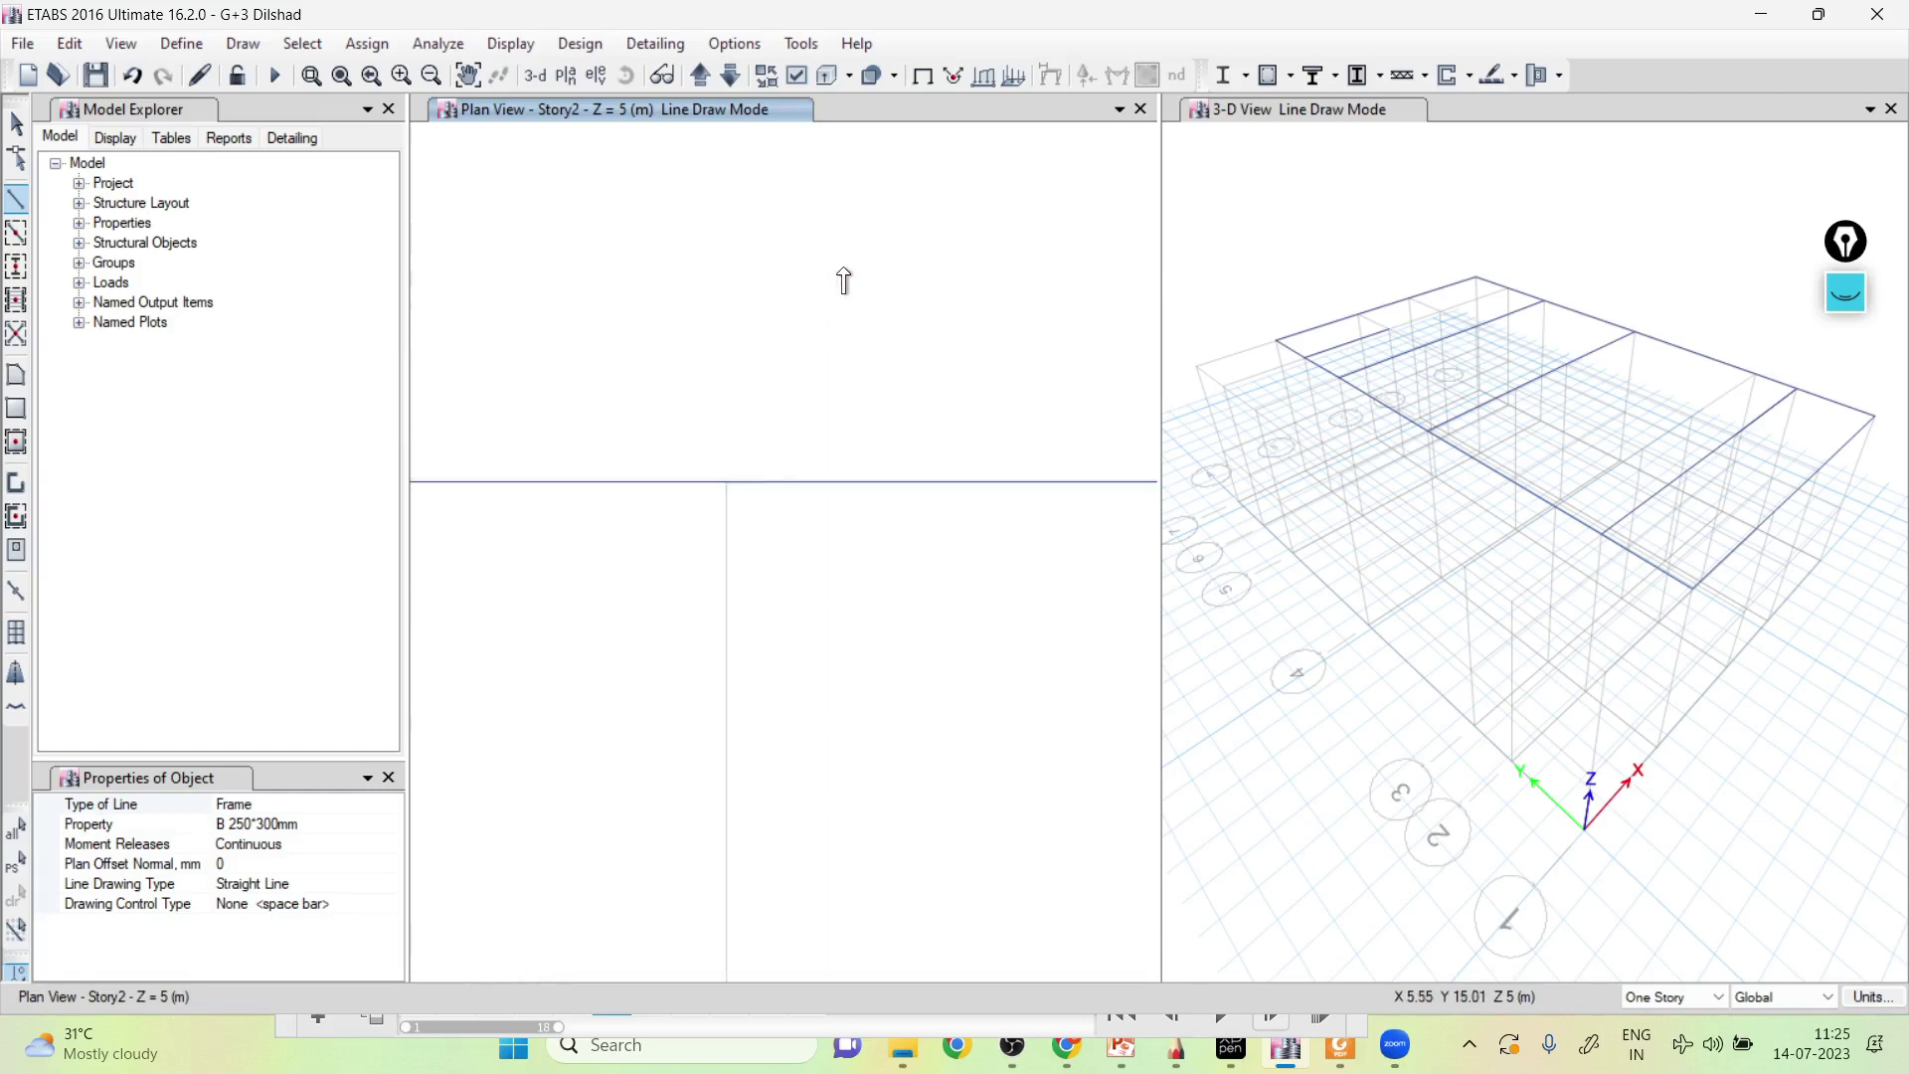
scroll(728, 495, down, 2)
scroll(728, 496, down, 2)
click(728, 484)
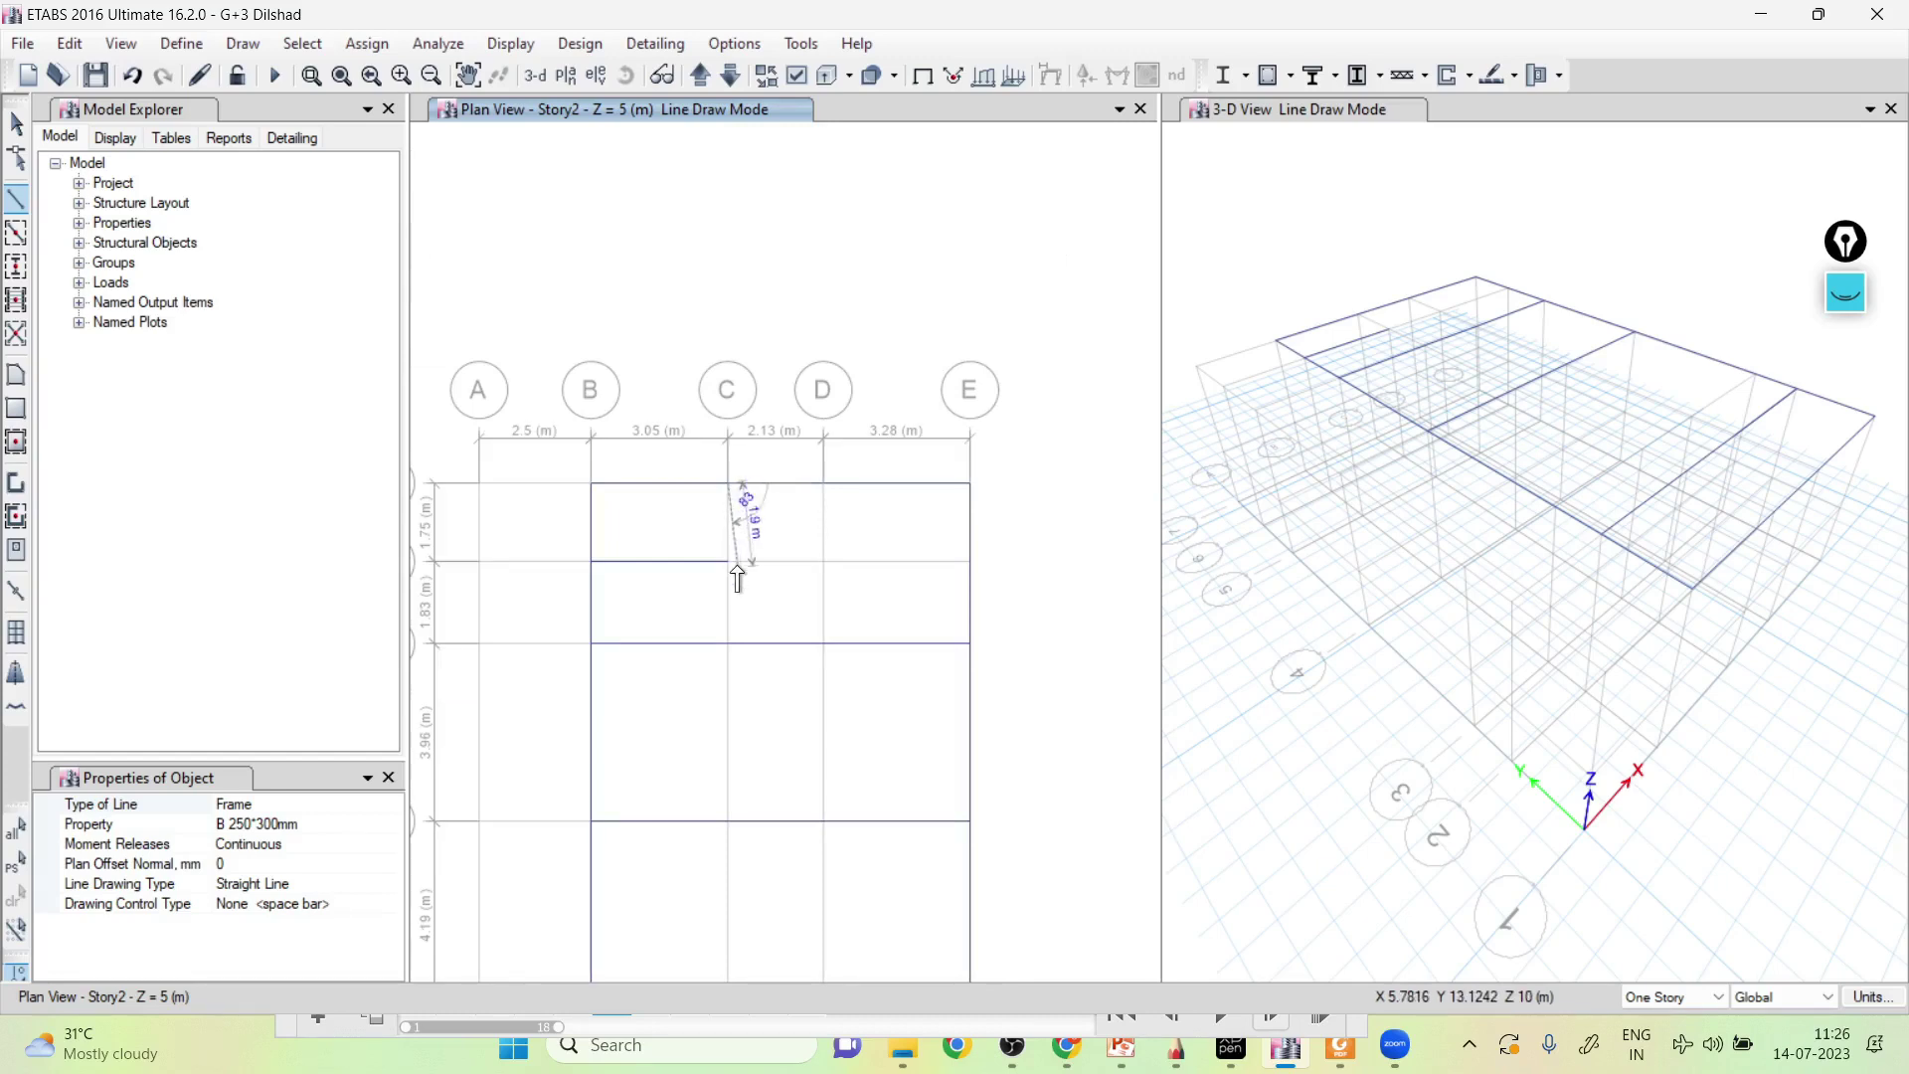
click(728, 562)
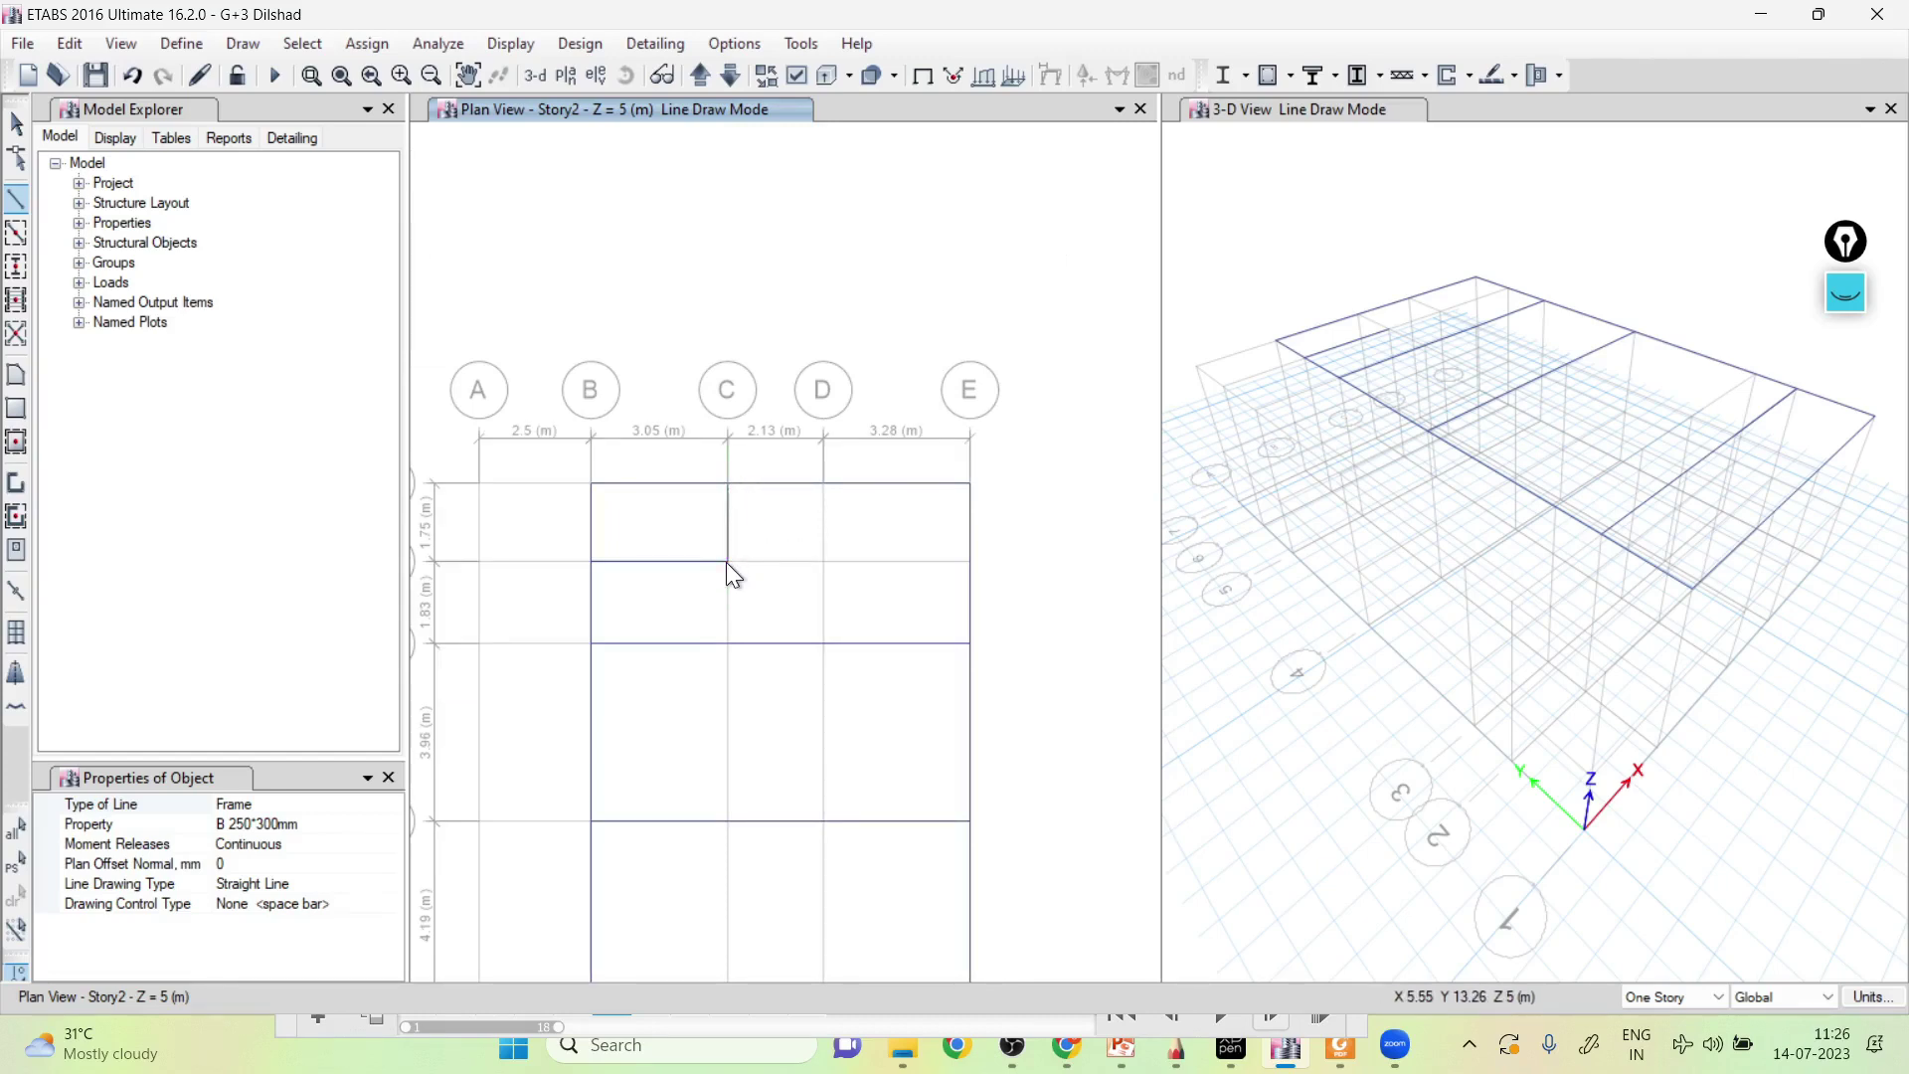
click(729, 643)
right_click(729, 646)
scroll(780, 521, down, 4)
scroll(772, 532, up, 4)
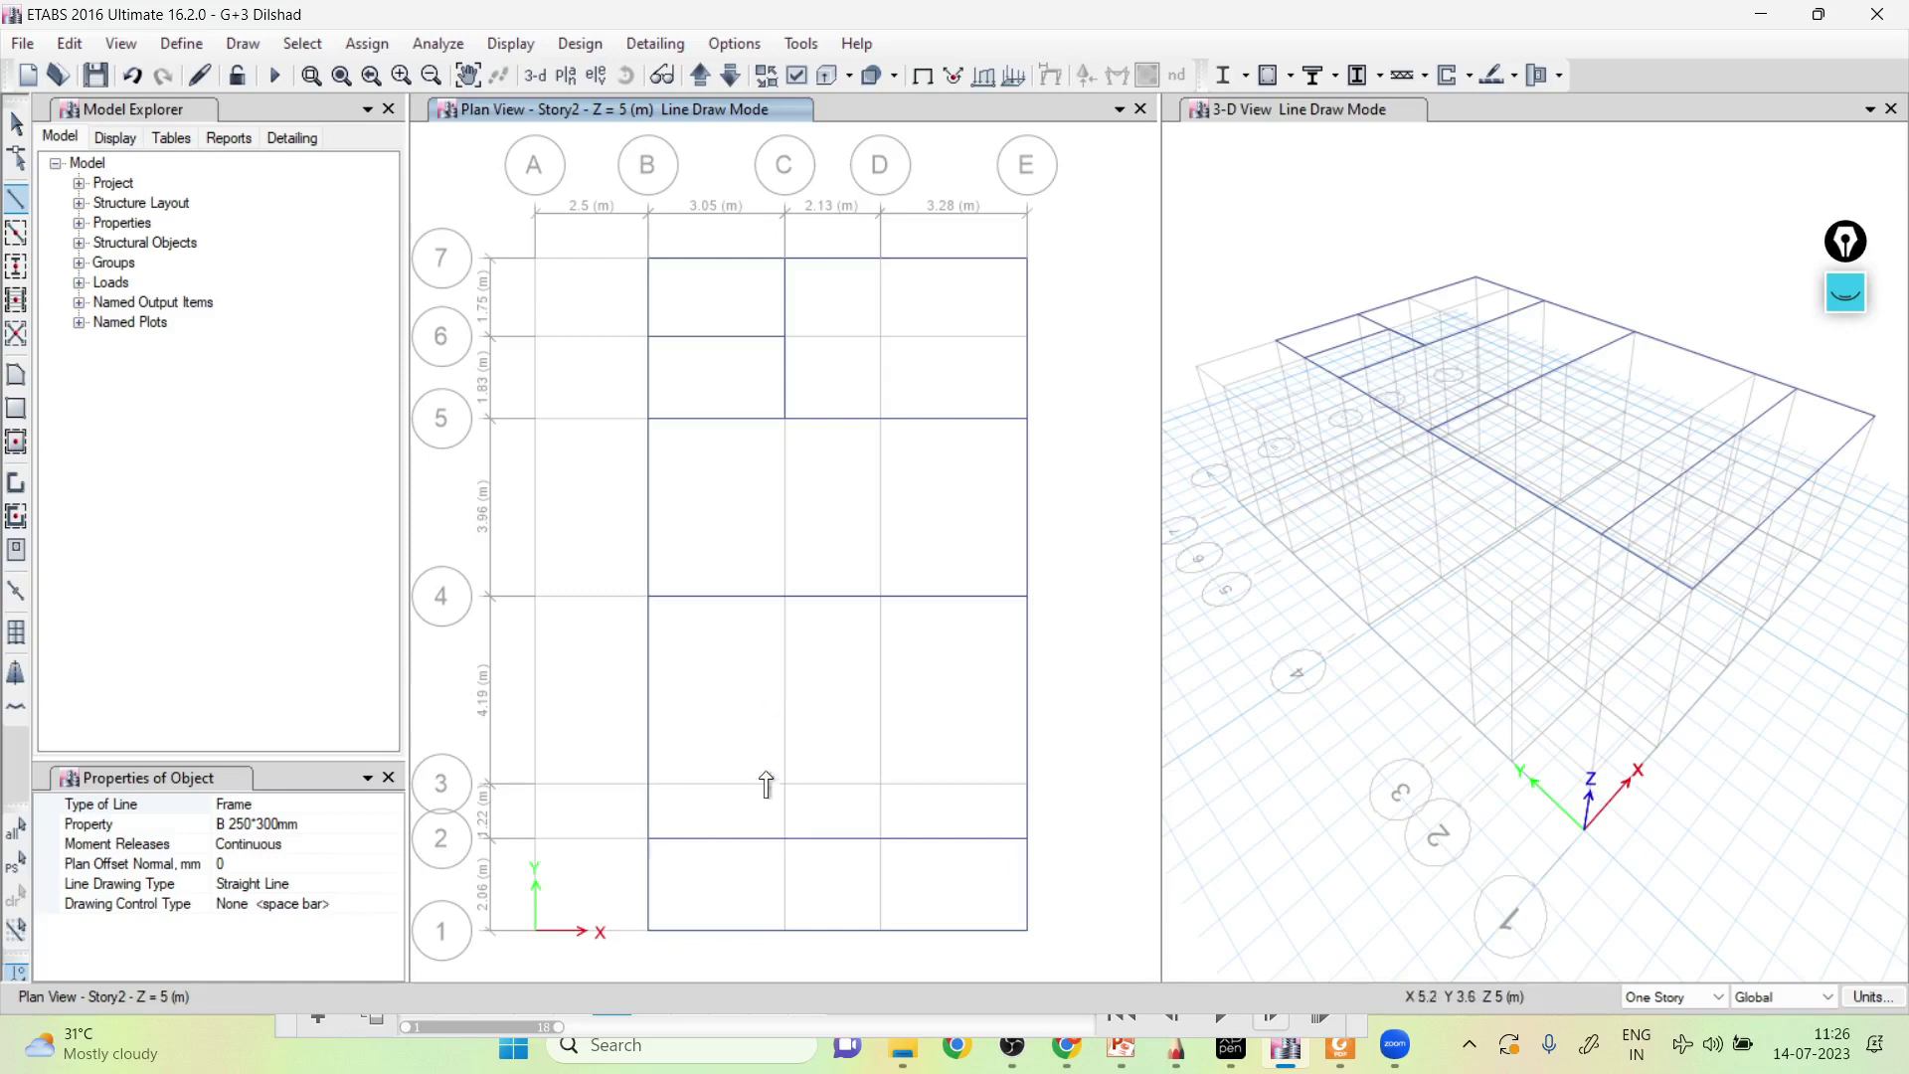
Draw connected B 250*300mm beams along grid D from grid 5 through 4 and 2 to 1, and end the chain.
click(881, 418)
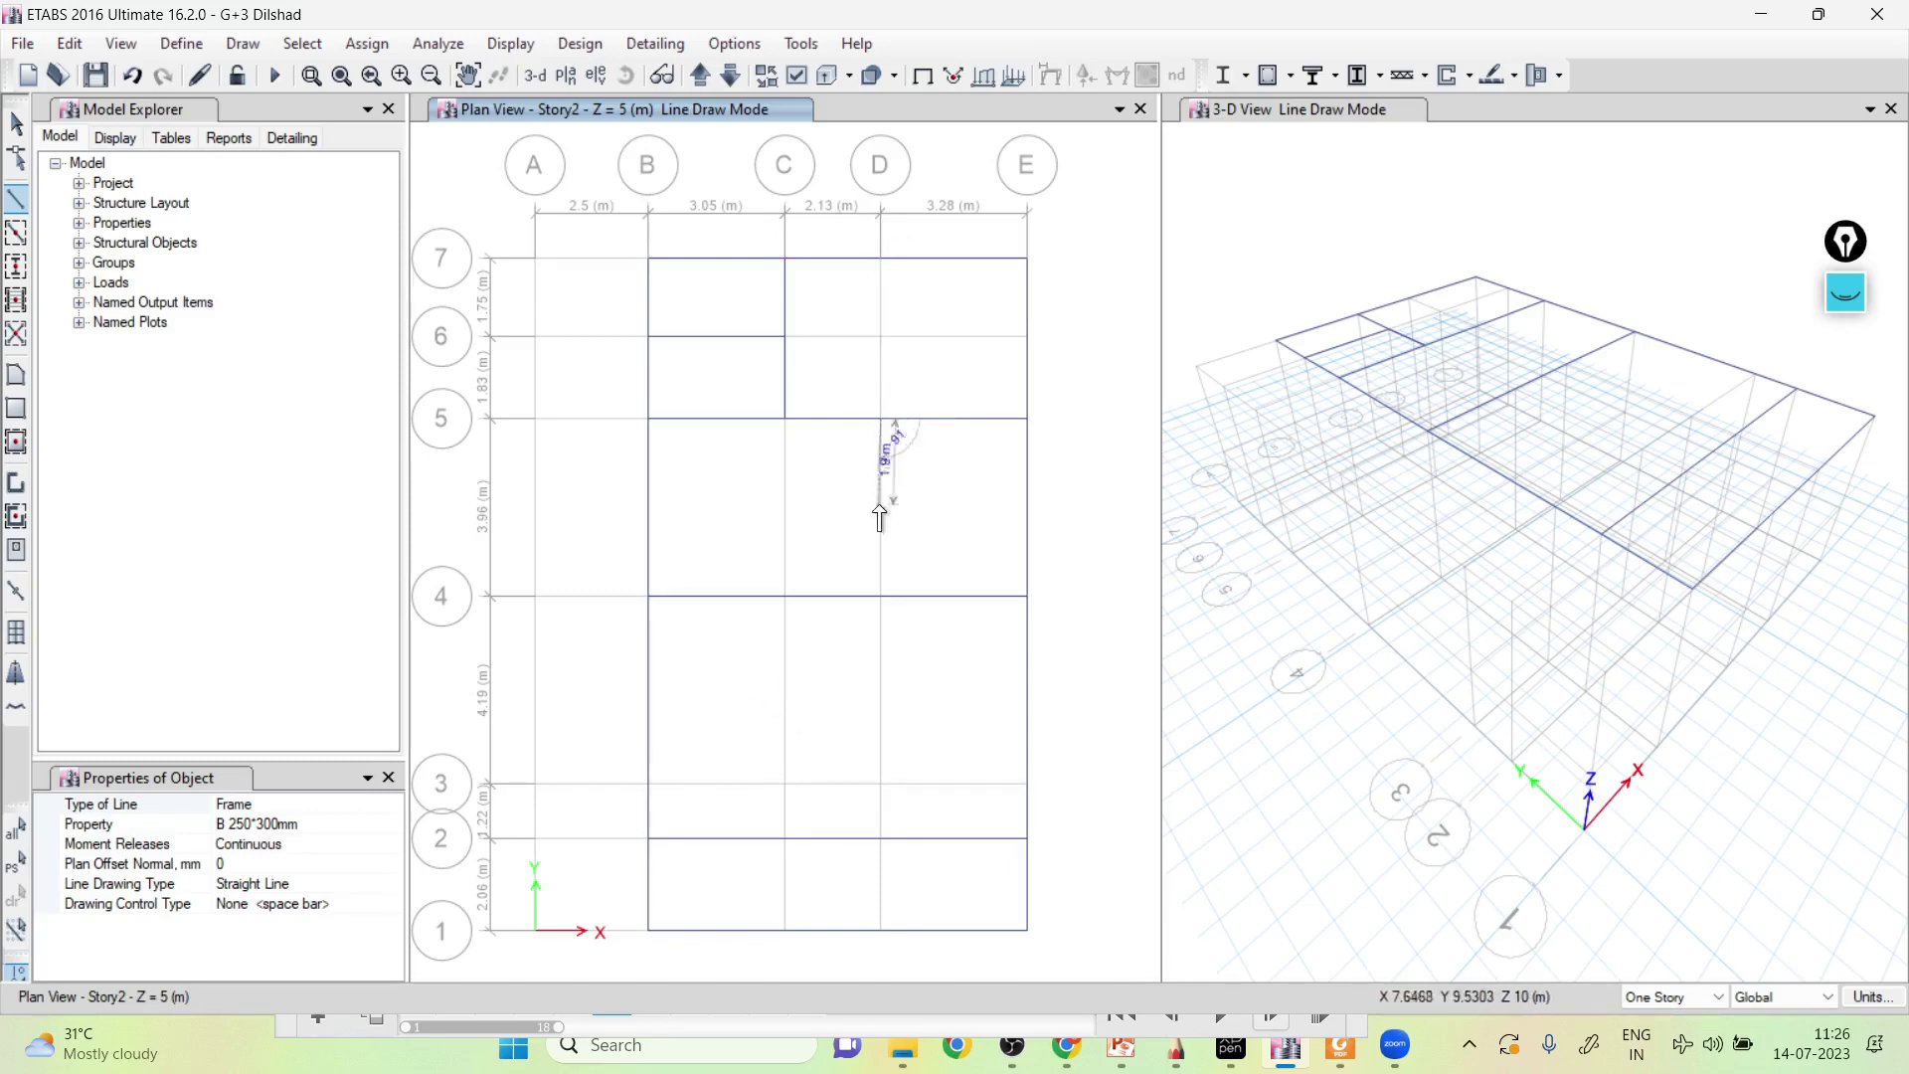
click(880, 596)
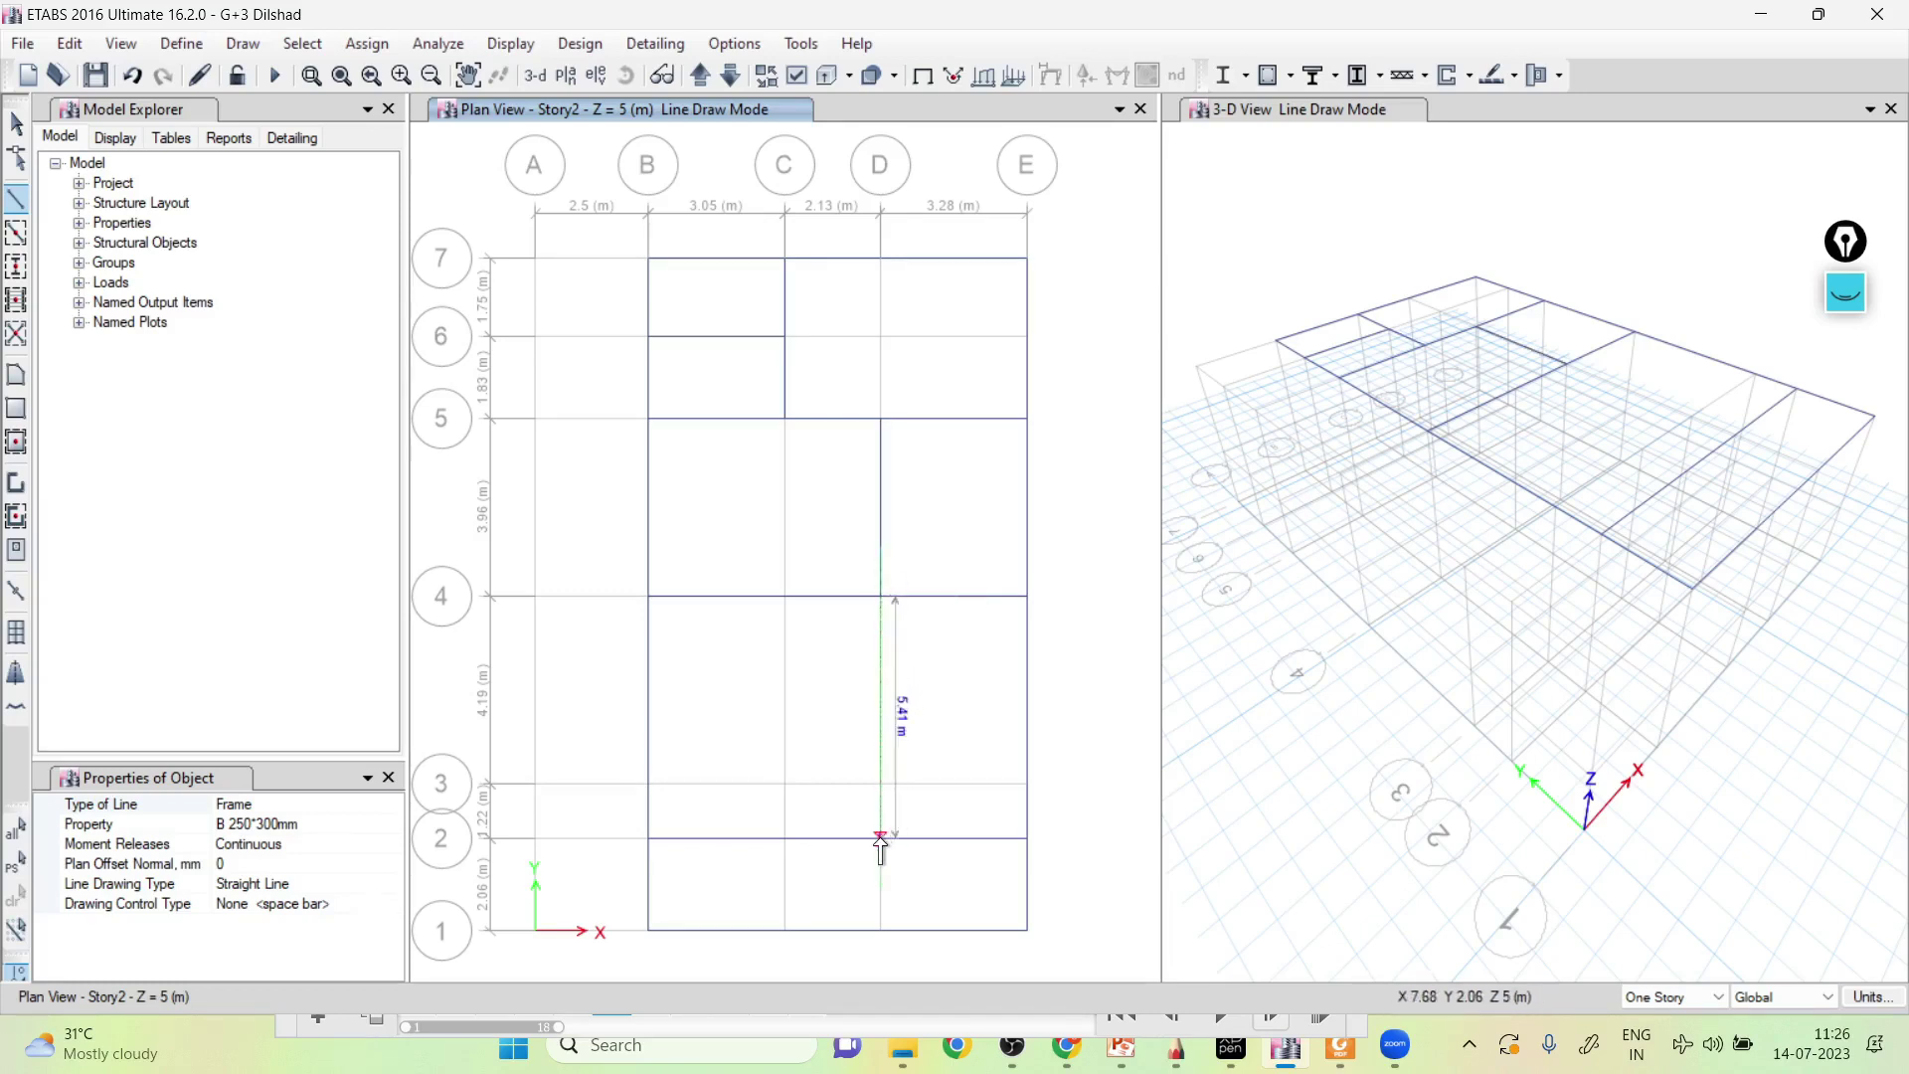
scroll(881, 847, up, 5)
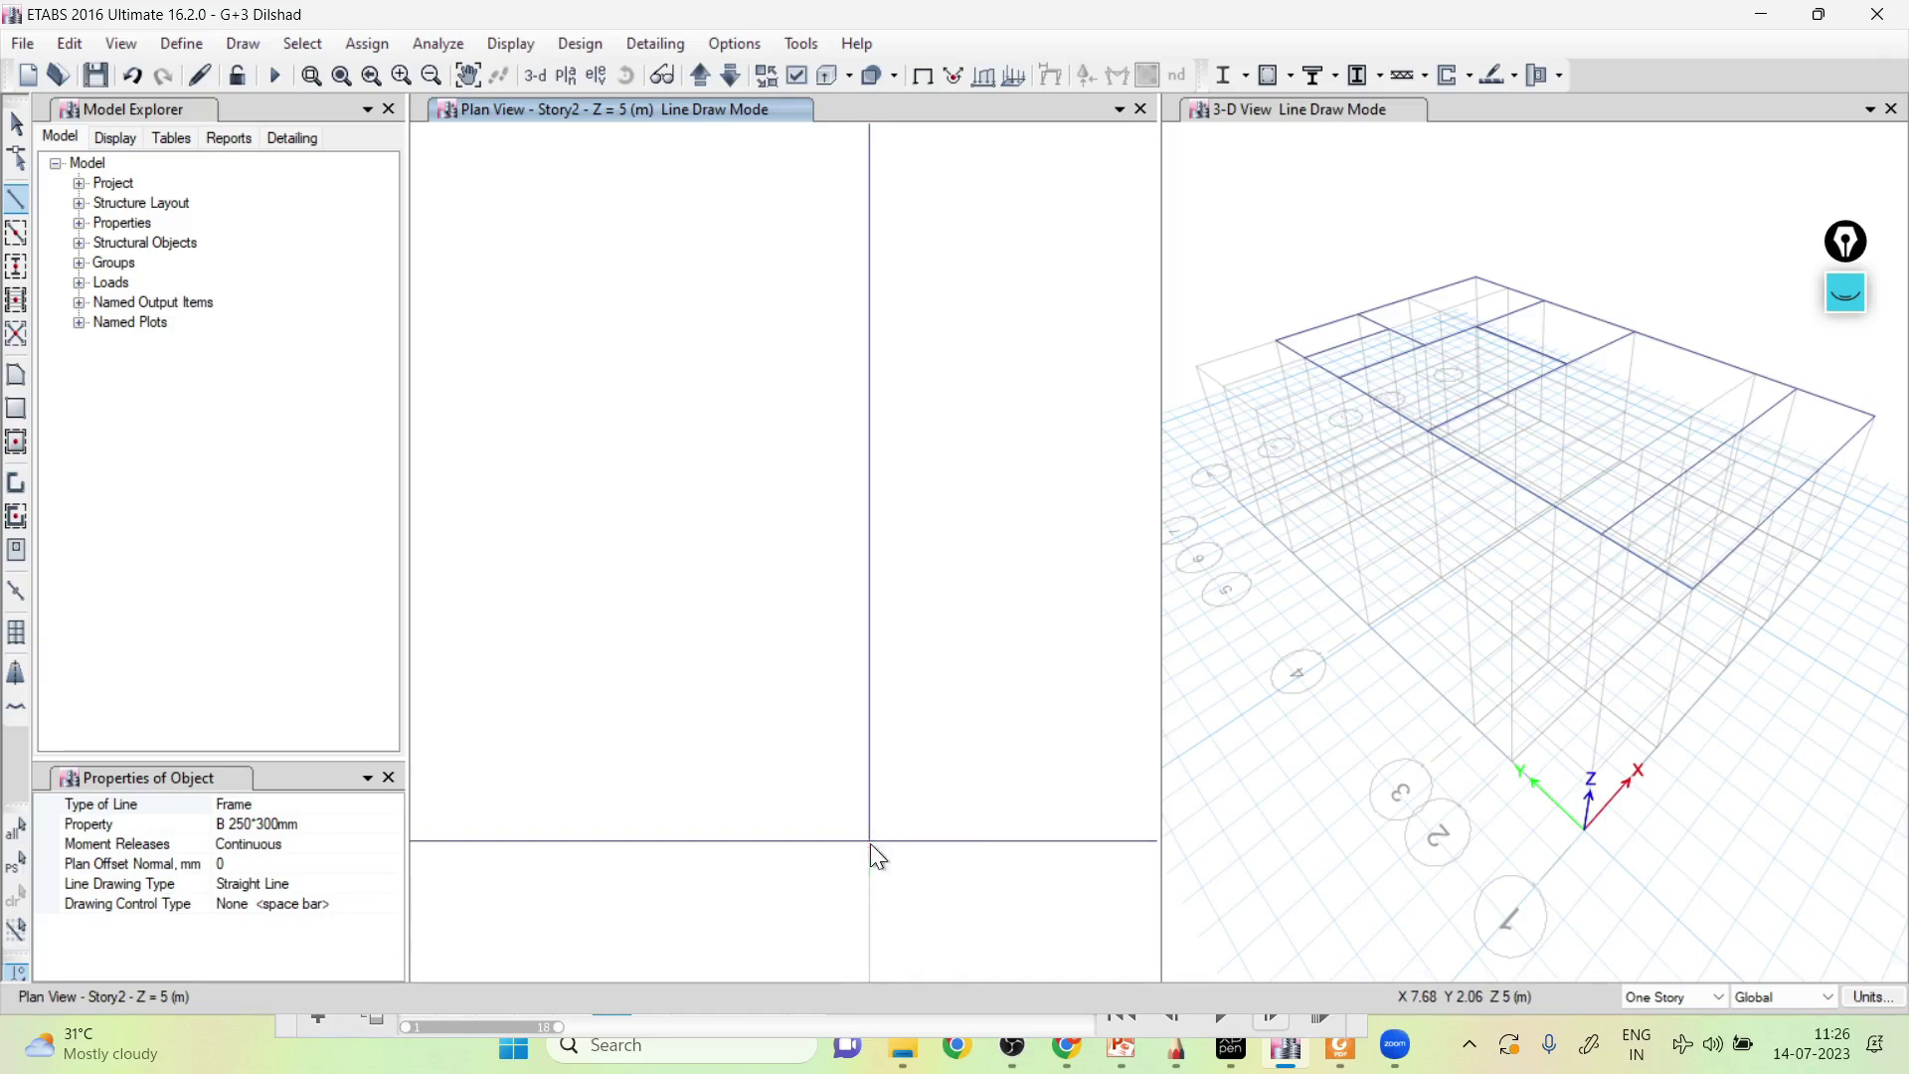
click(869, 844)
scroll(883, 668, down, 4)
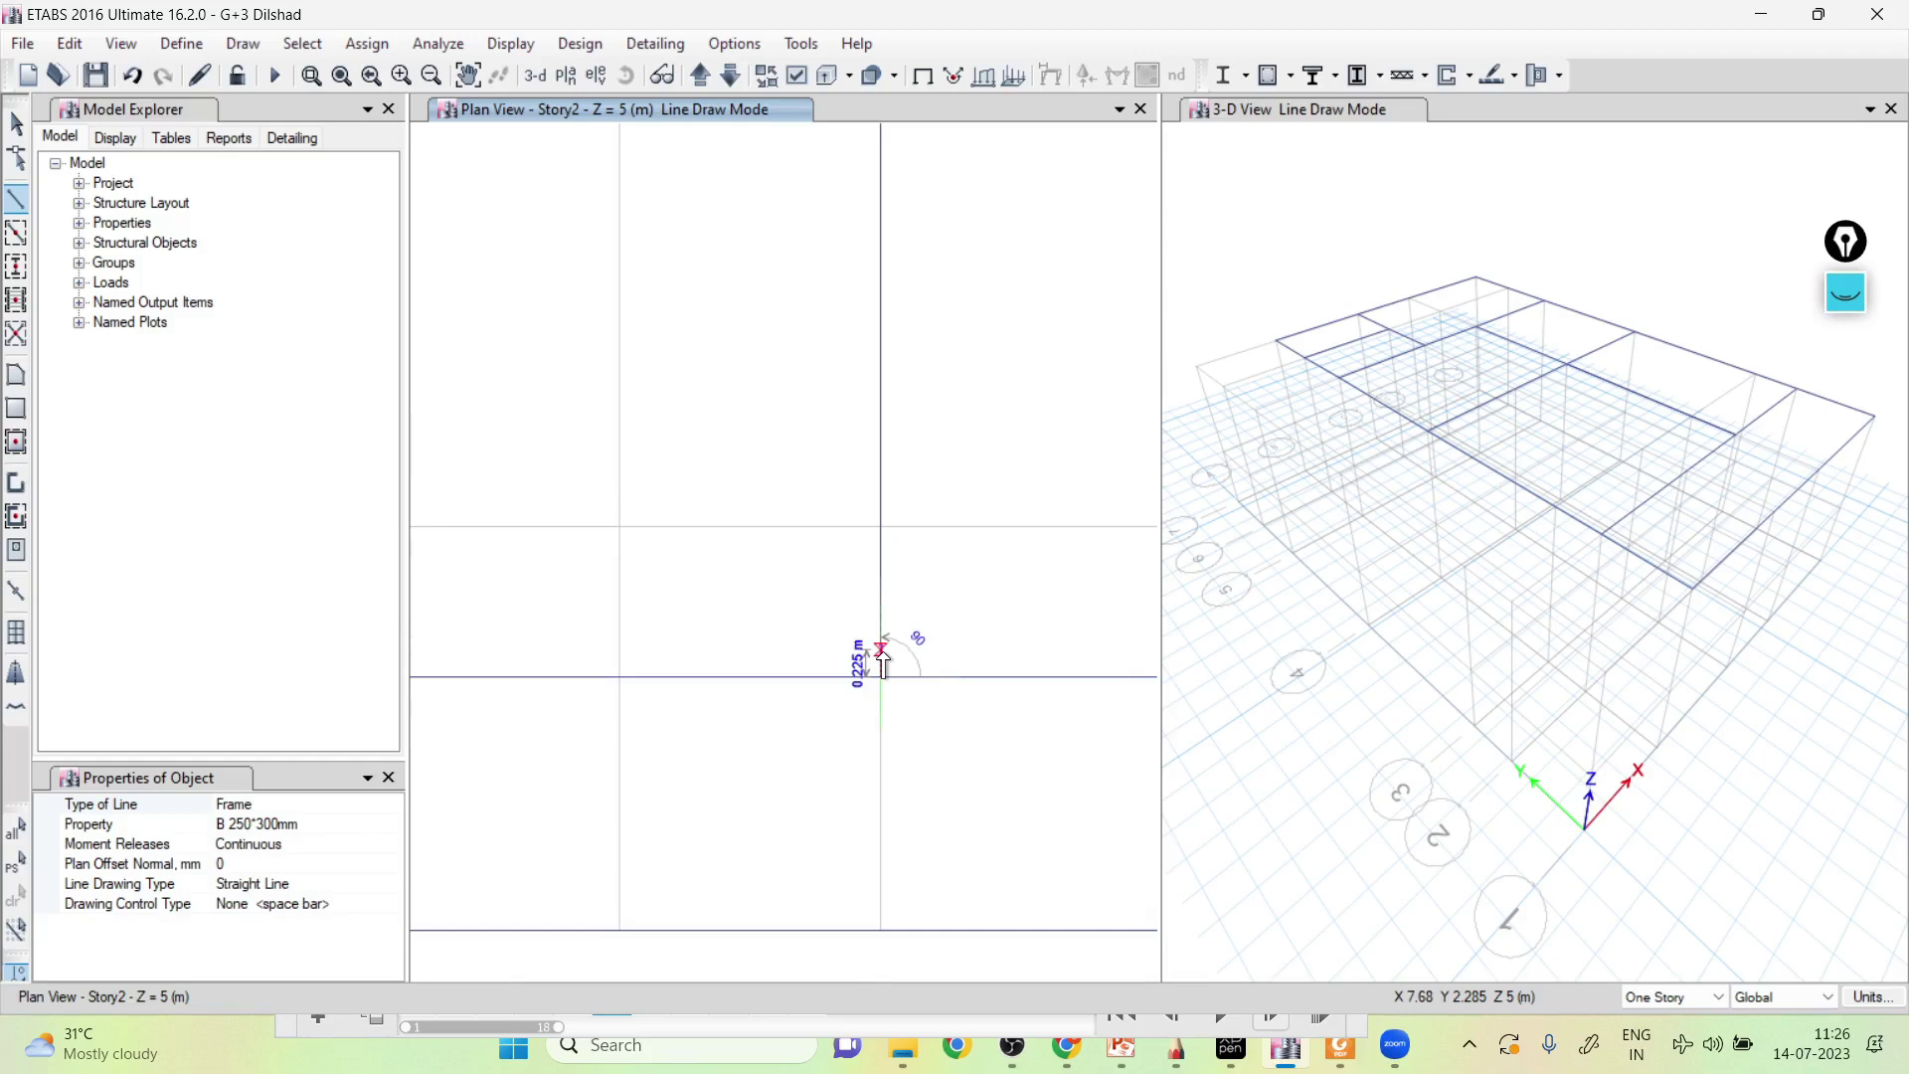
scroll(883, 664, down, 3)
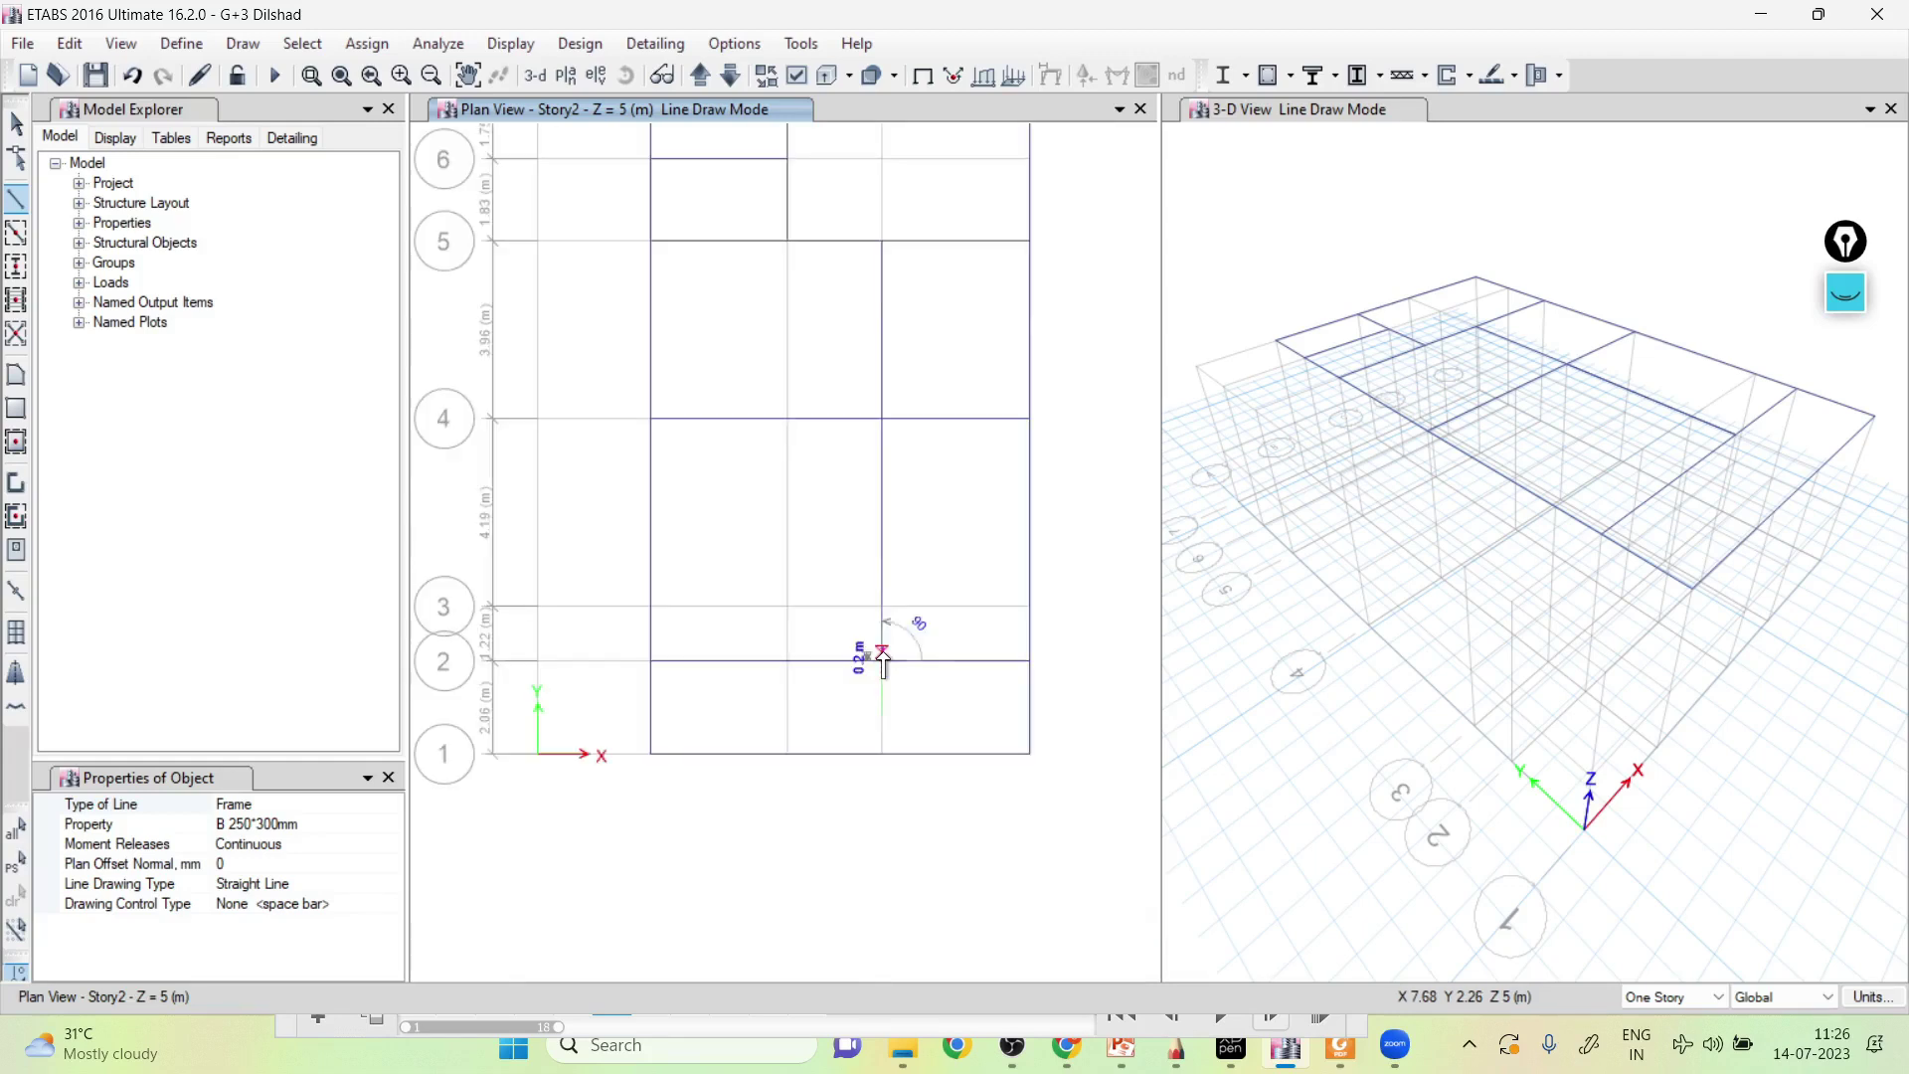
mouse_move(948, 545)
middle_down()
mouse_move(930, 602)
mouse_move(908, 601)
middle_up()
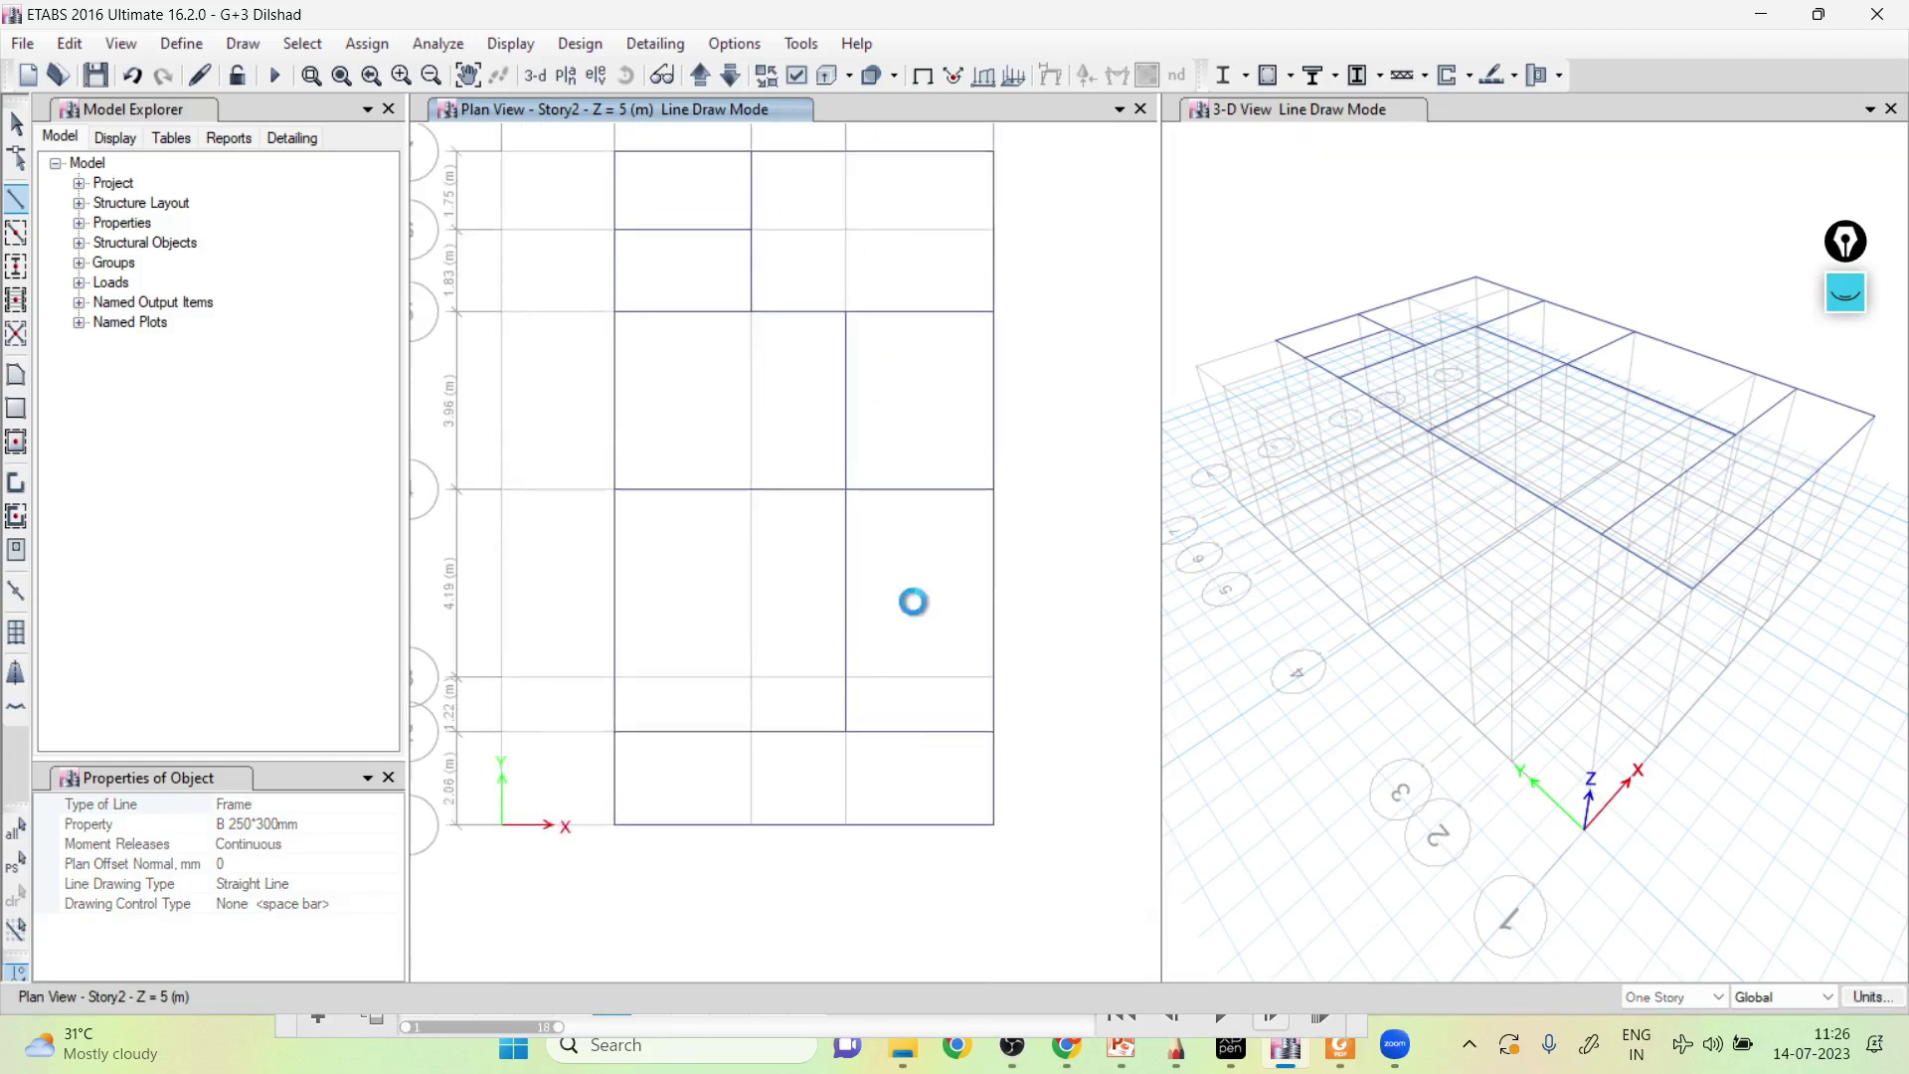
click(846, 825)
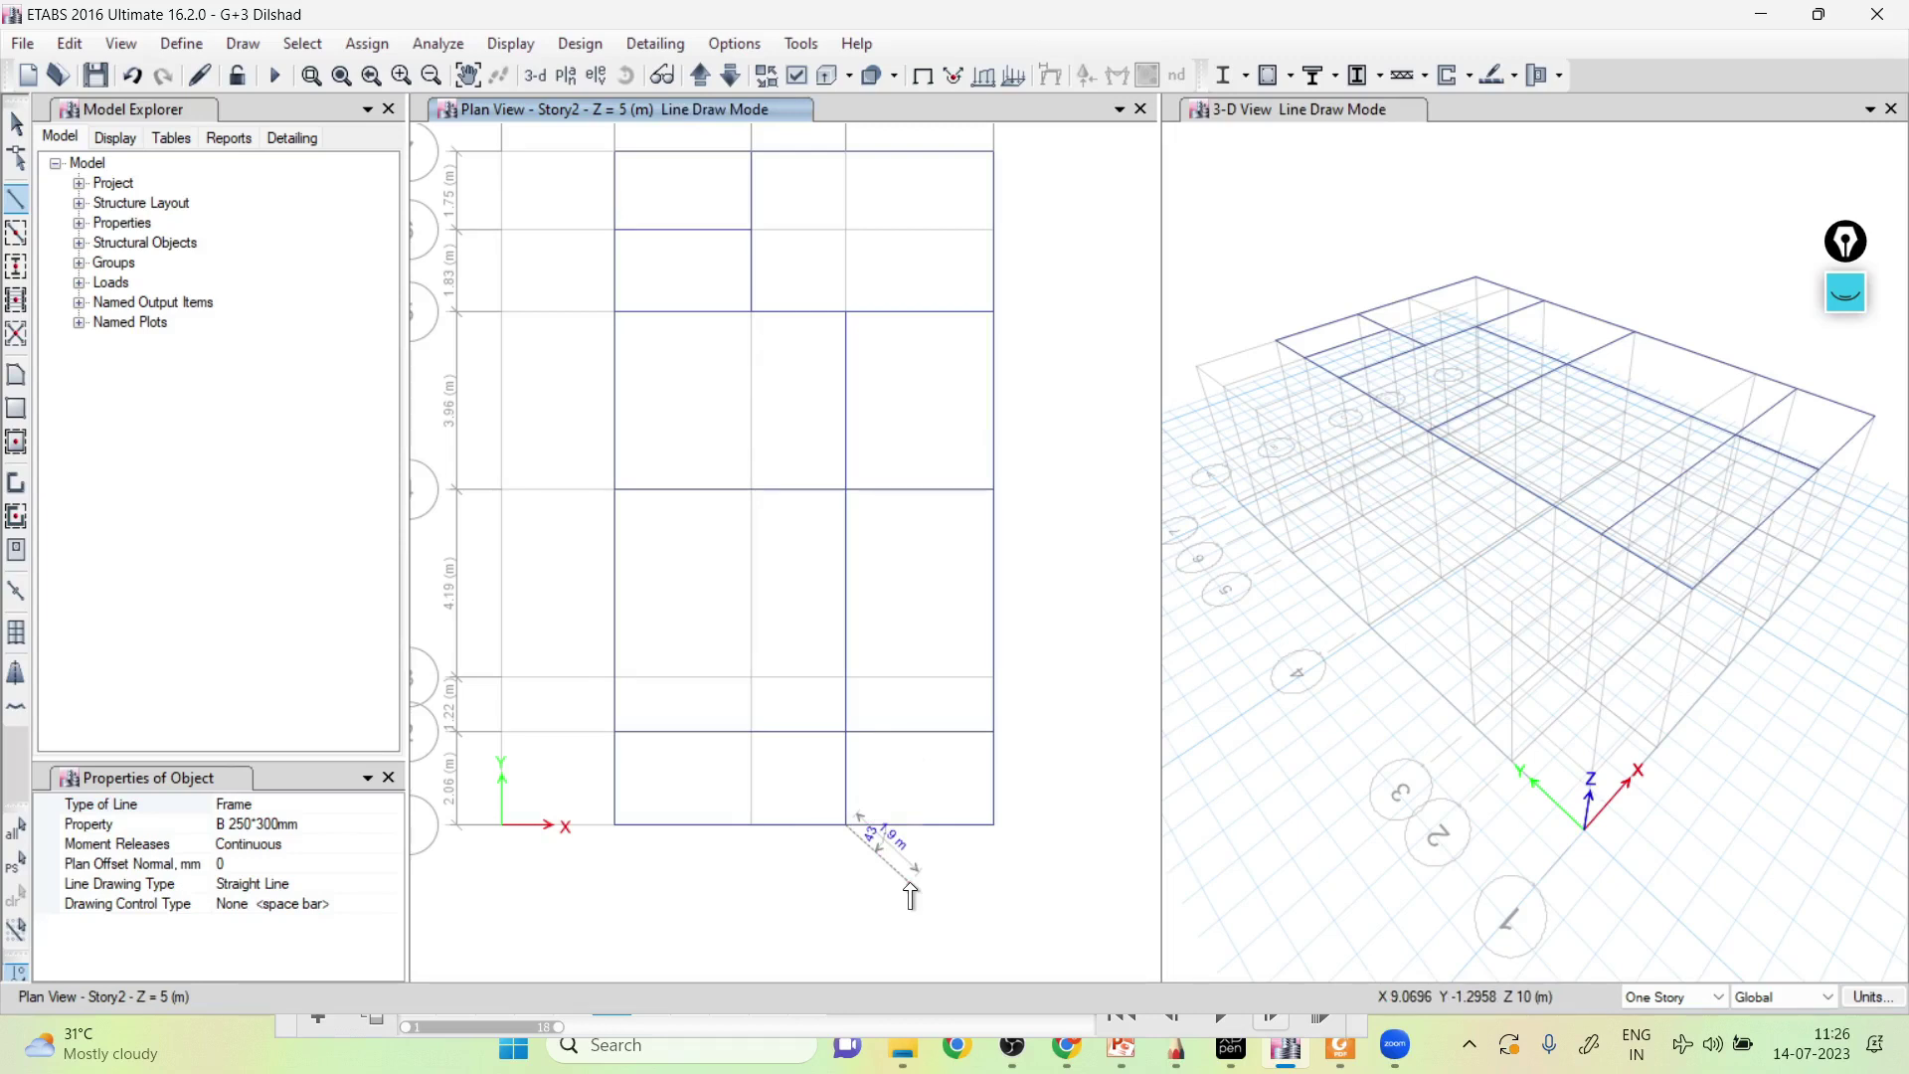
key(Escape)
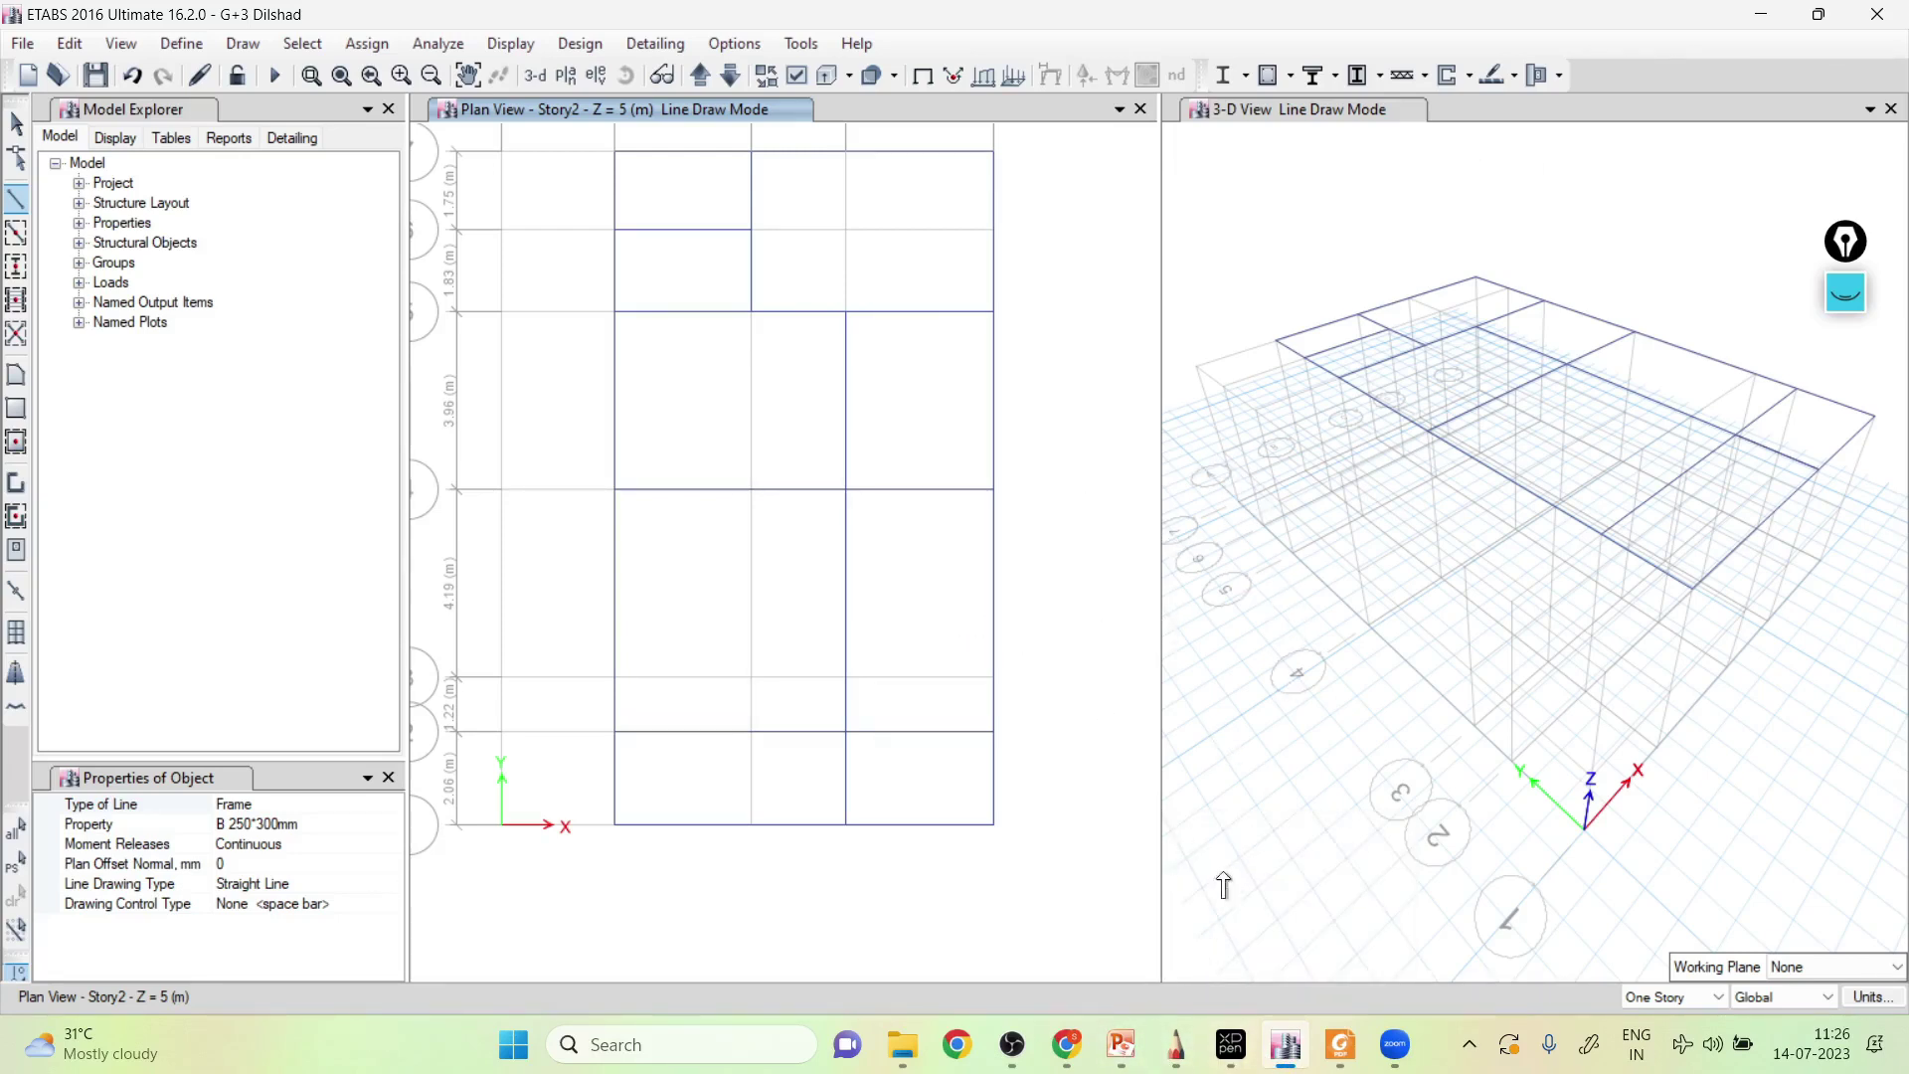
Switch to Autodesk SketchBook to check the grid layout sketch against the ground floor plan.
click(1191, 1050)
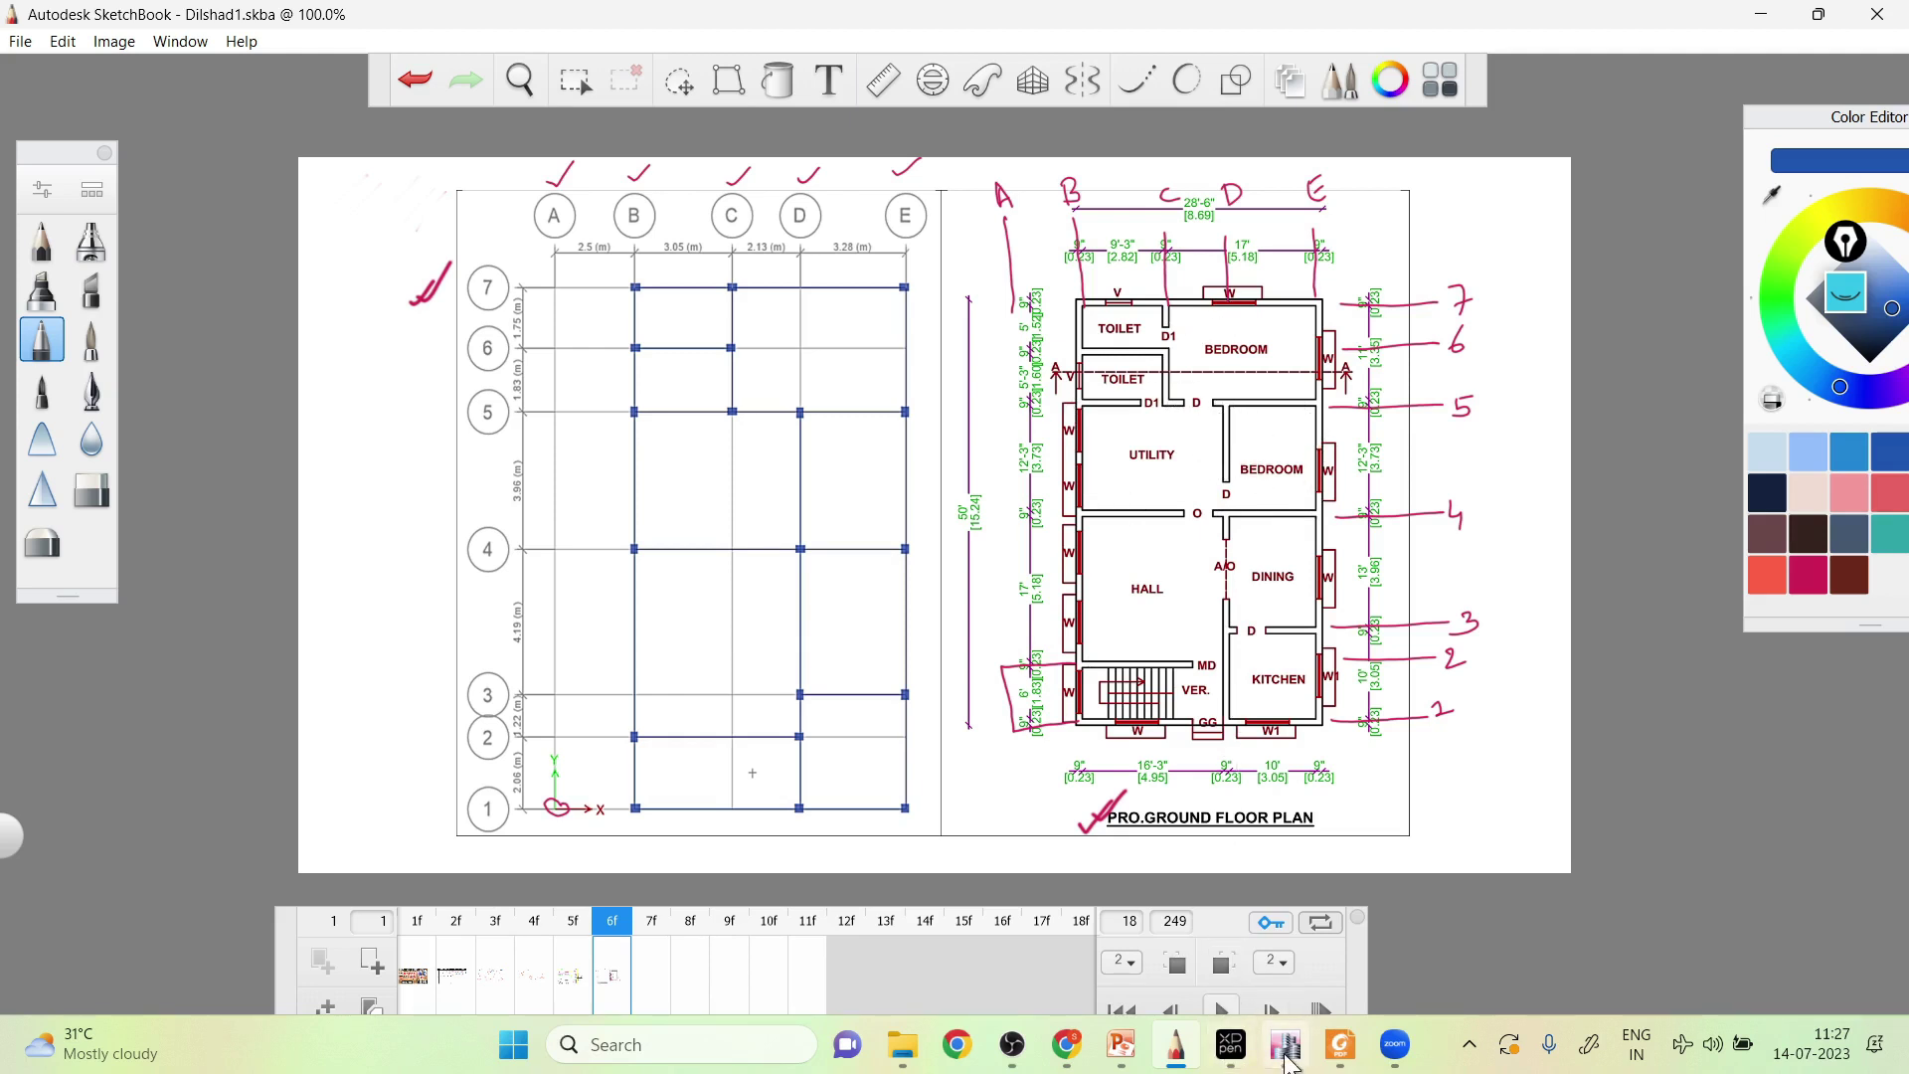
Switch back to ETABS and draw a B 250*300mm beam along grid 3 from D to E, and end the chain.
click(1286, 1046)
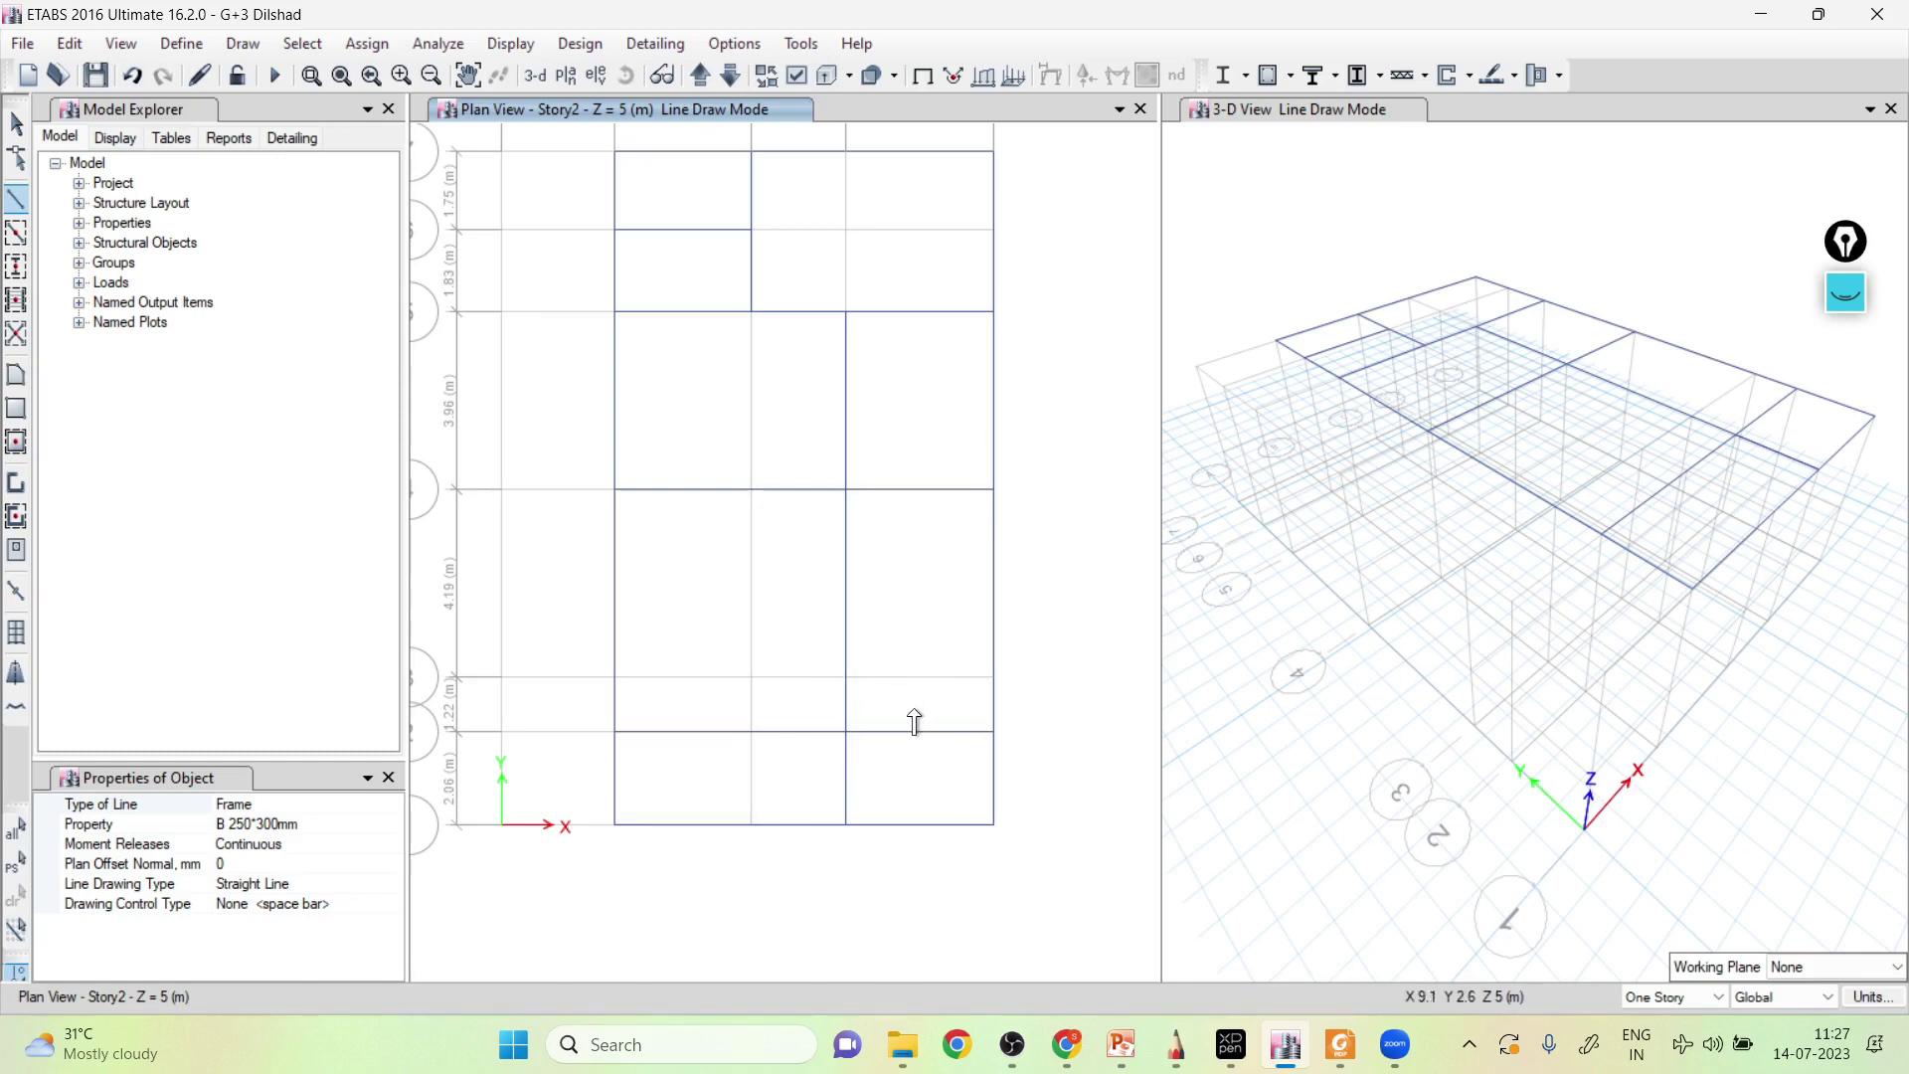
click(845, 679)
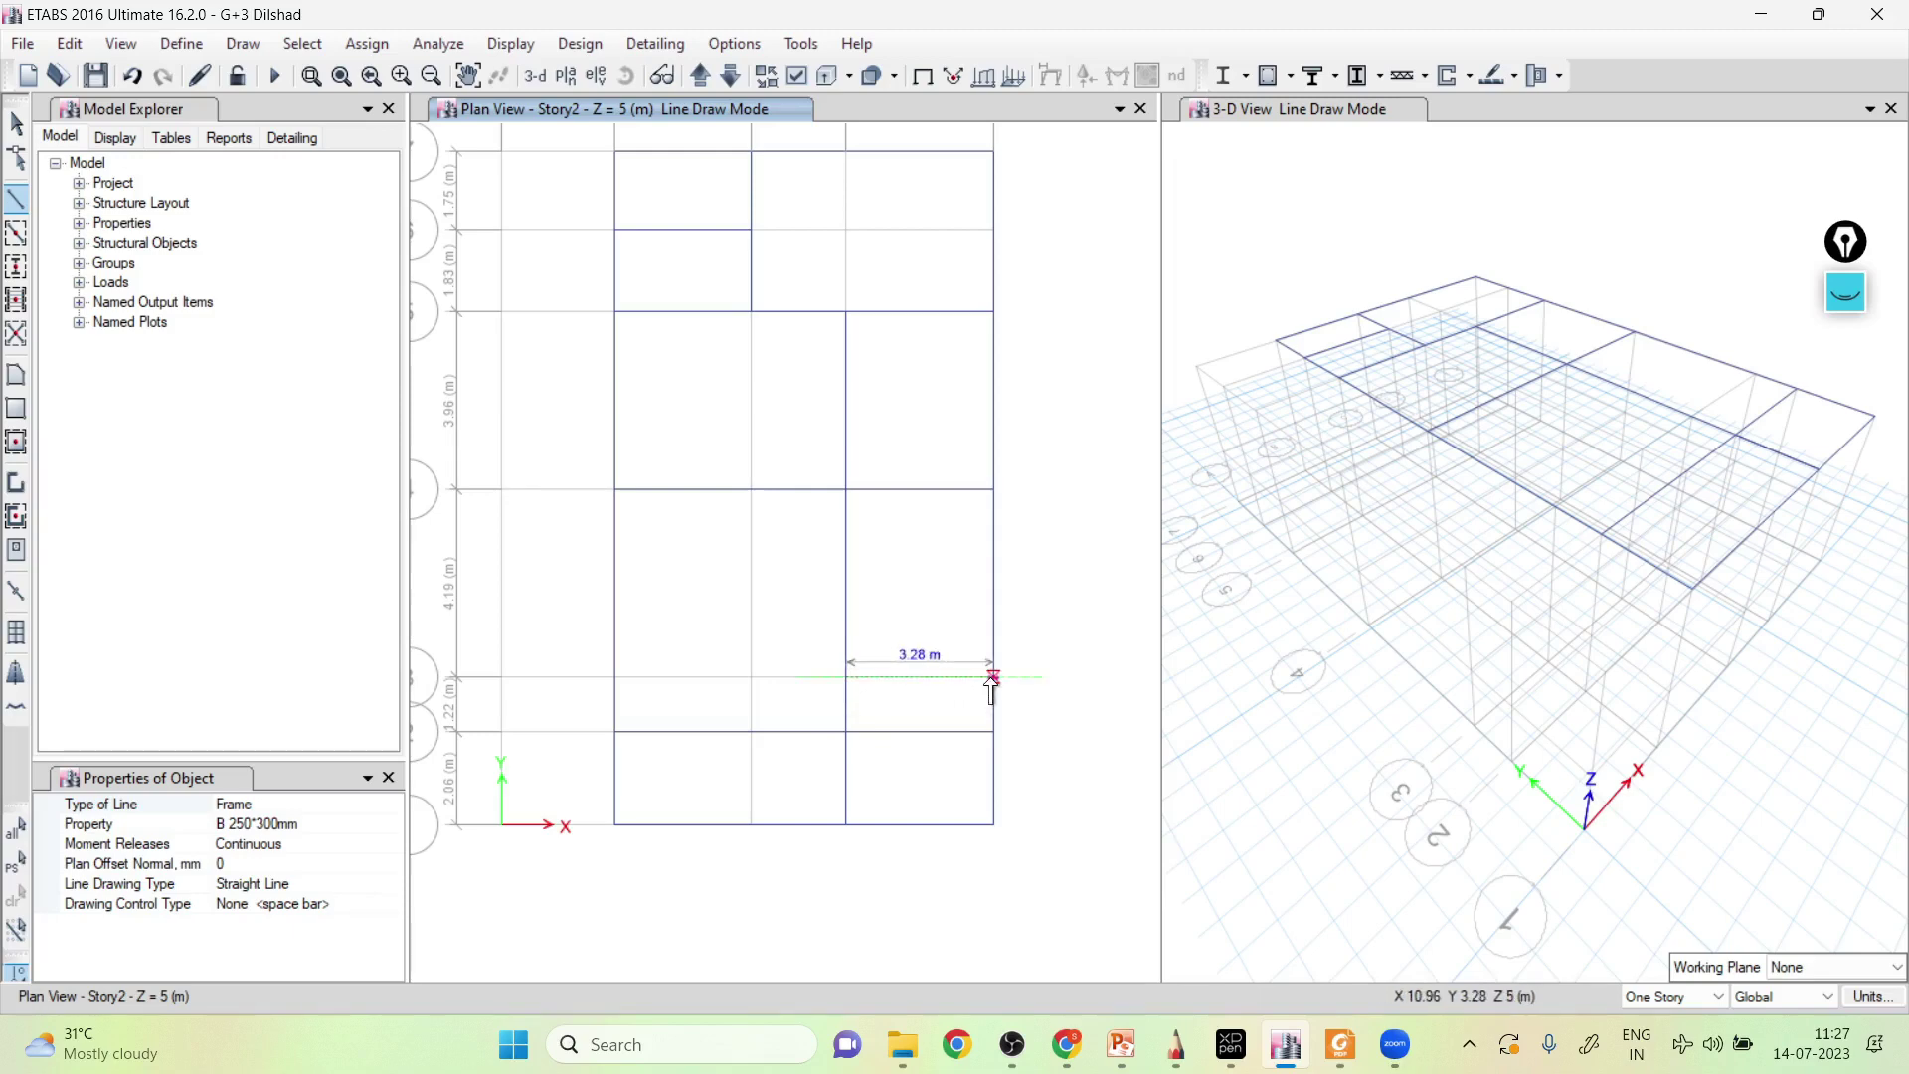
scroll(992, 684, up, 5)
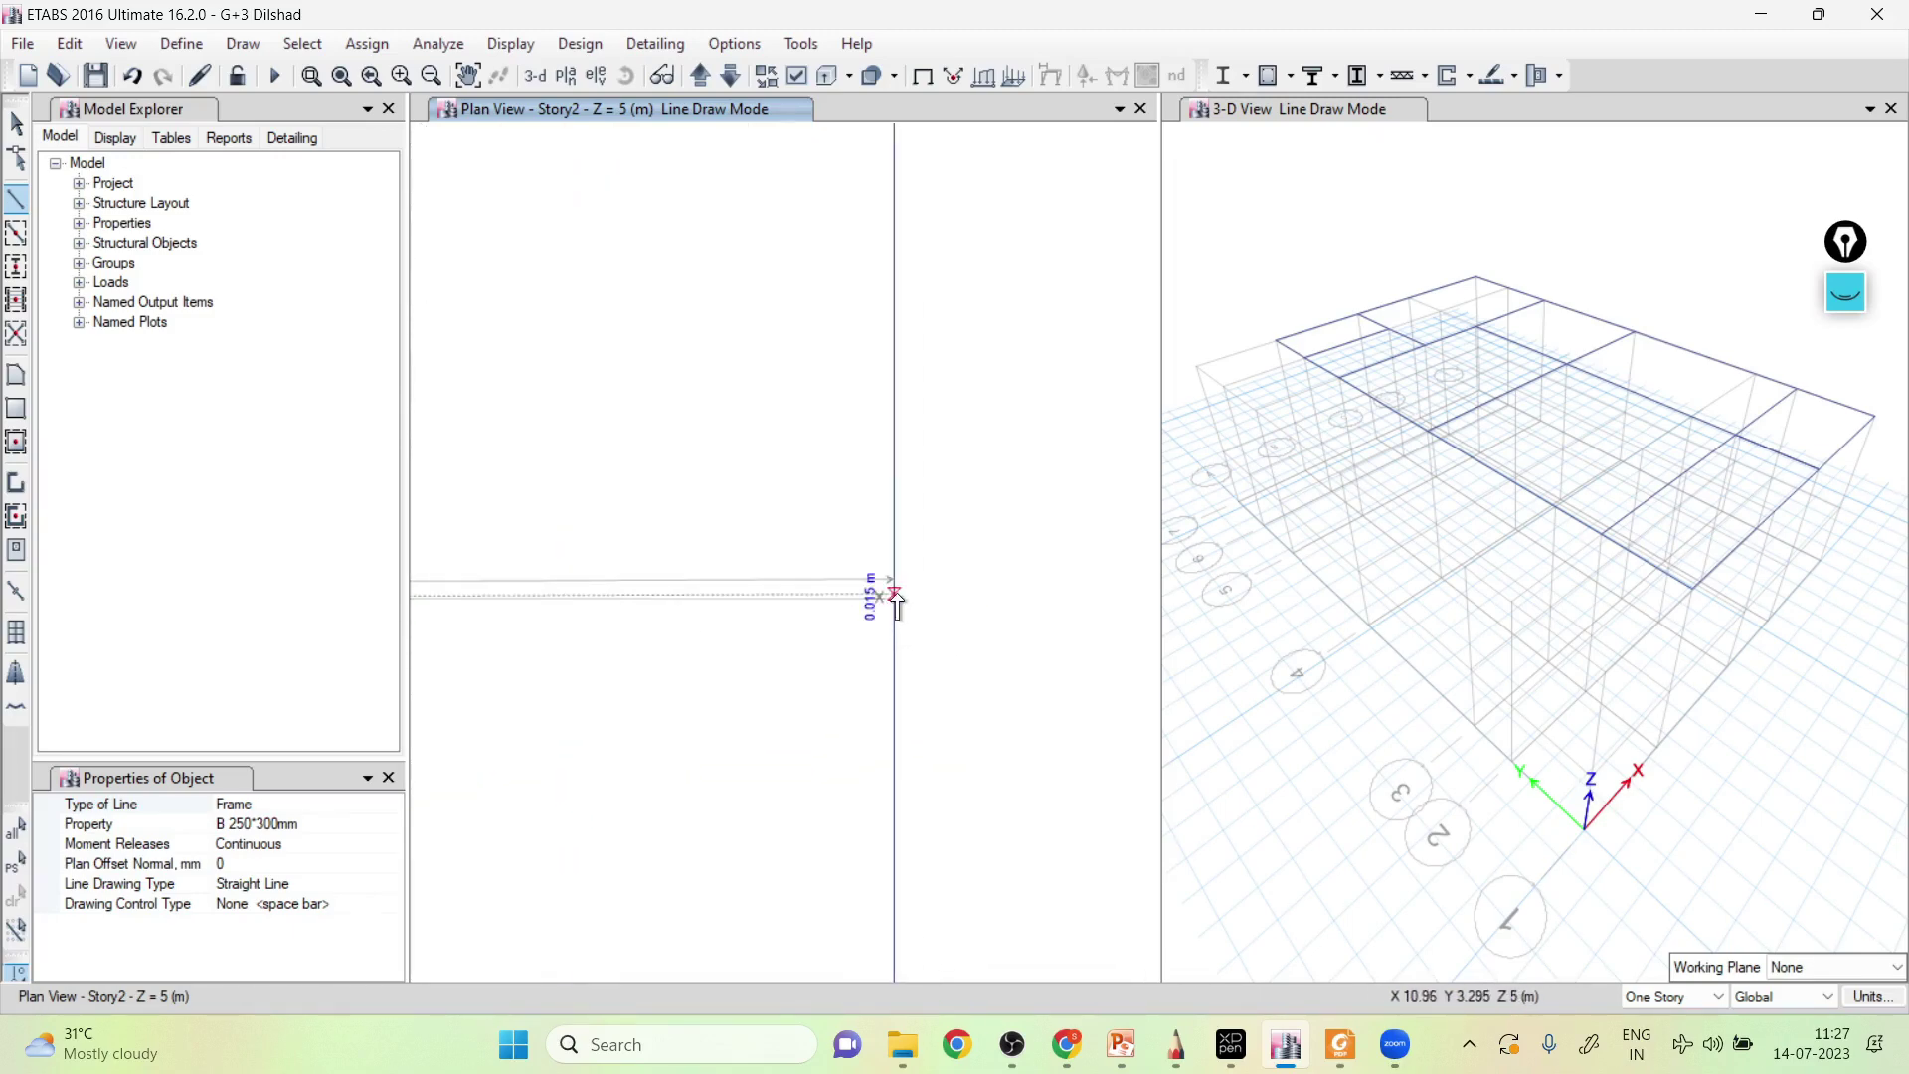
scroll(890, 612, down, 1)
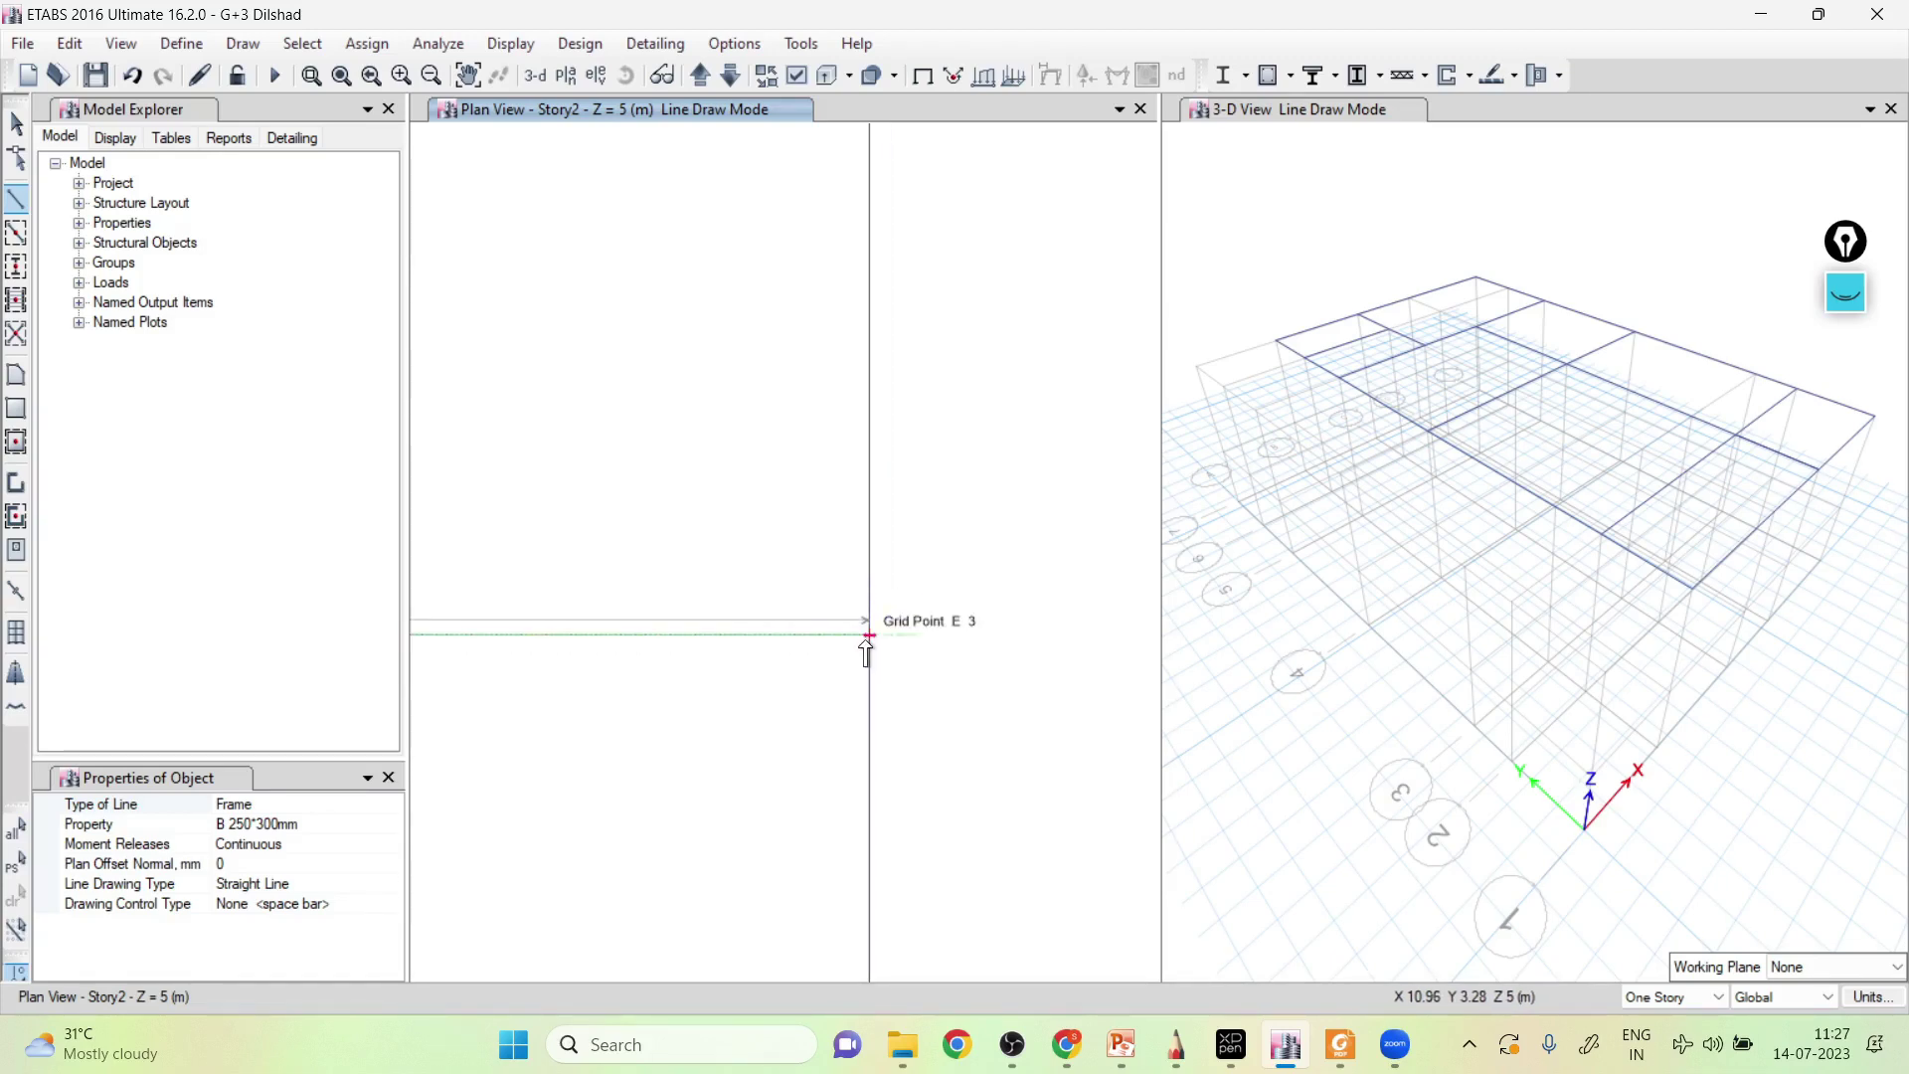
scroll(974, 547, down, 4)
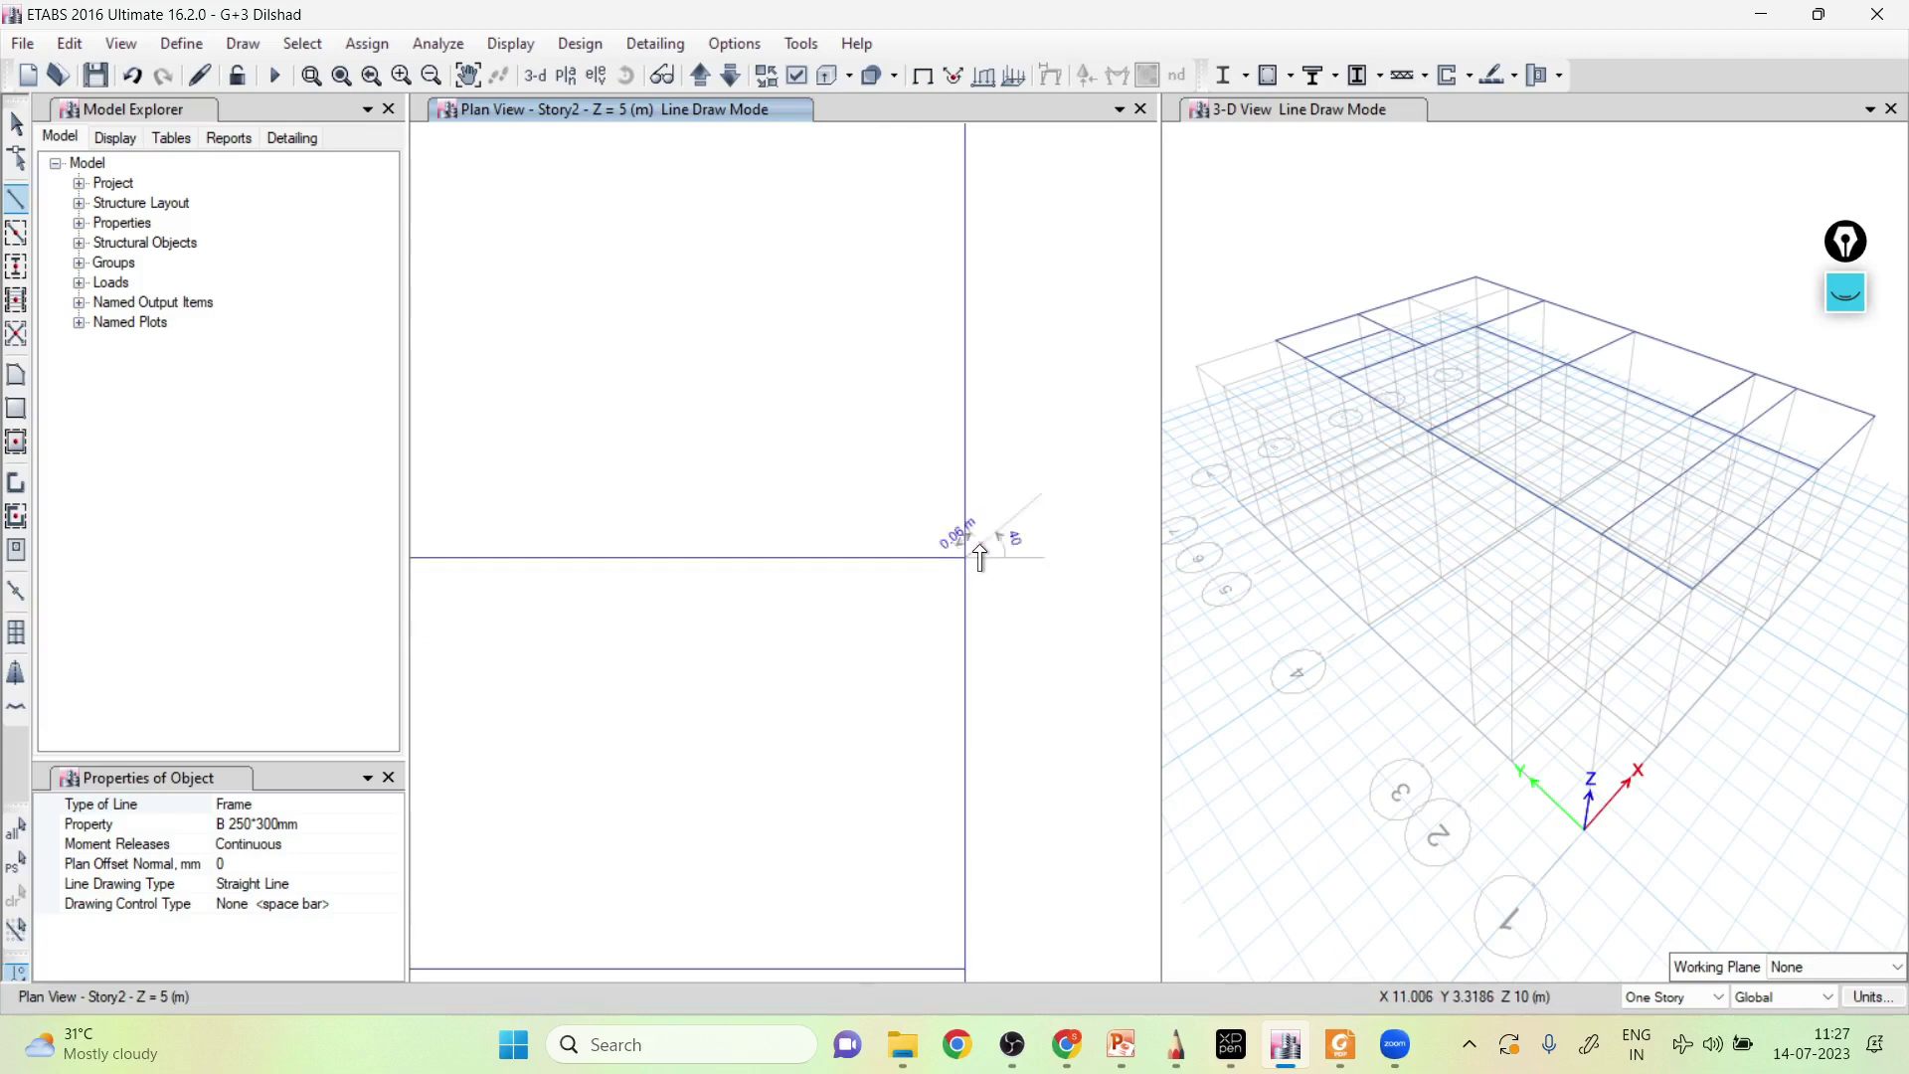
scroll(980, 553, up, 4)
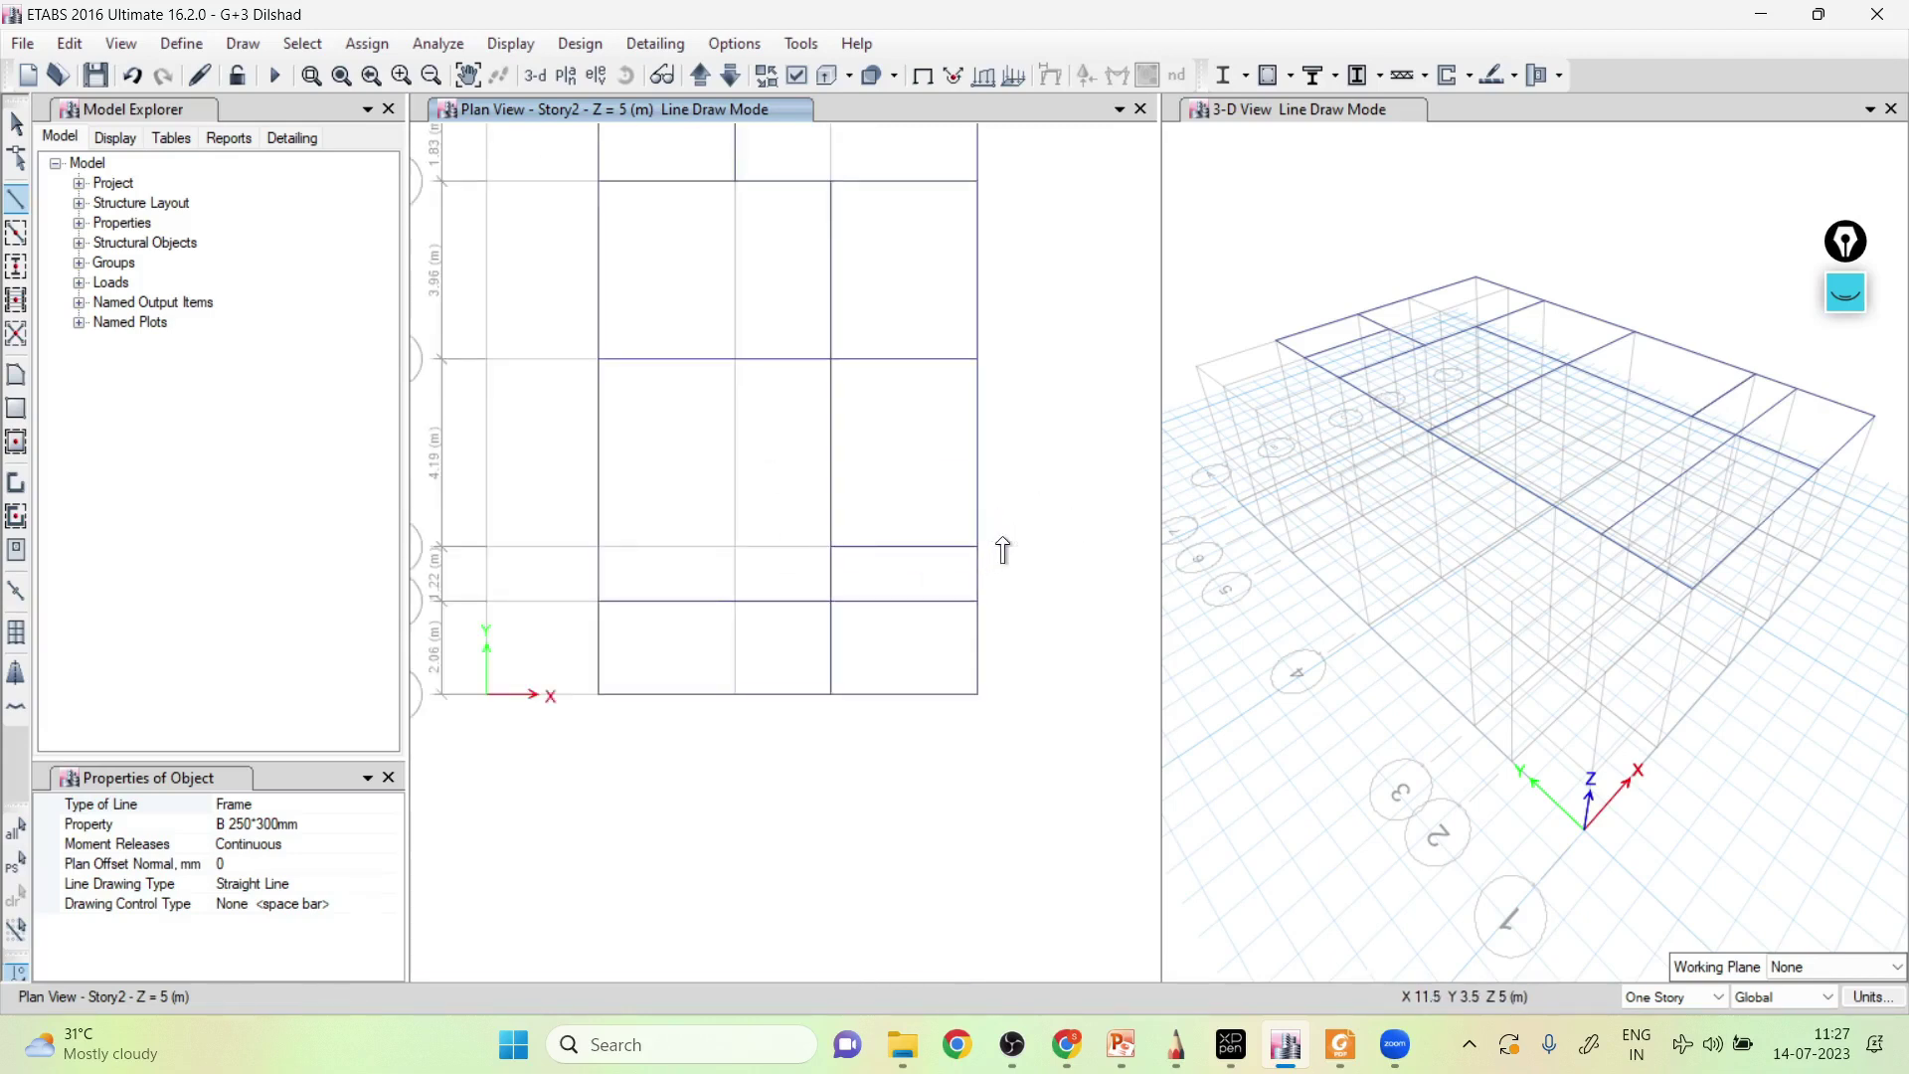
scroll(937, 444, down, 4)
scroll(933, 437, up, 4)
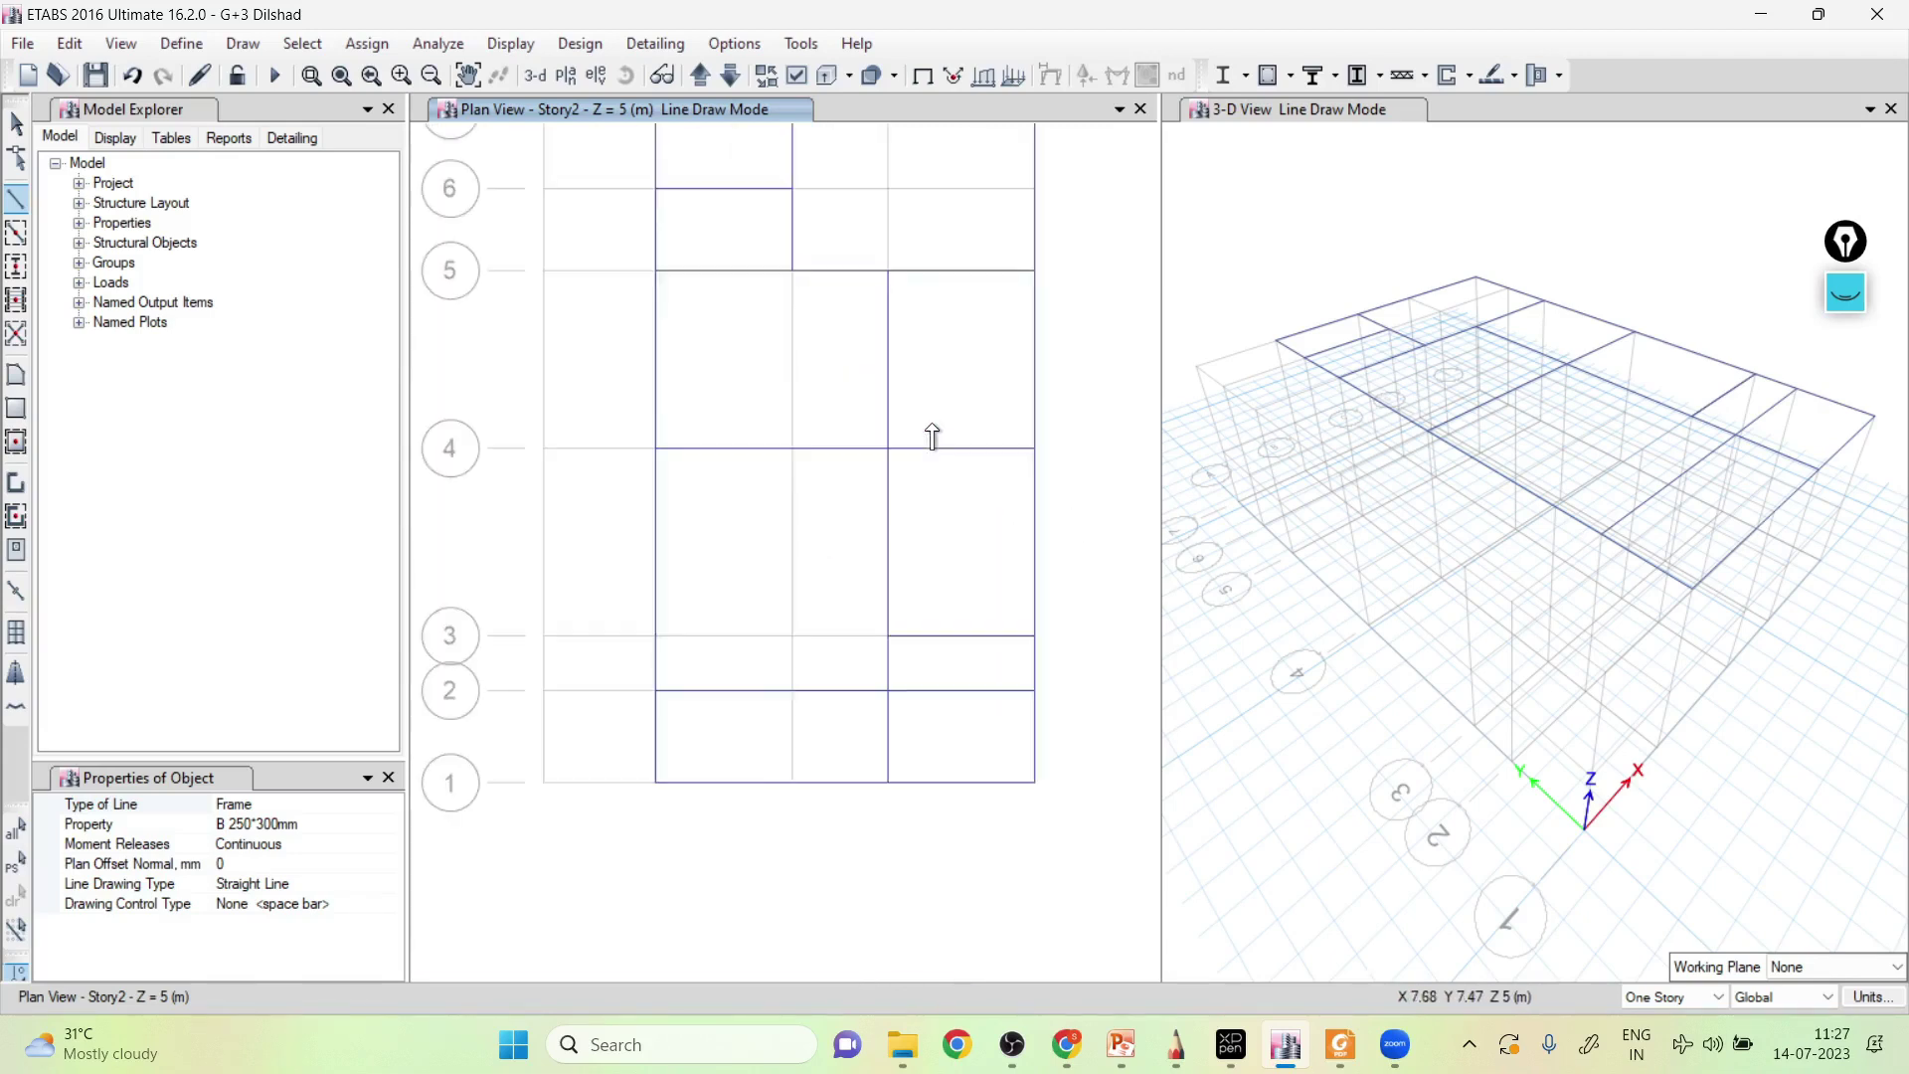
scroll(933, 438, down, 4)
scroll(933, 437, up, 4)
scroll(932, 437, down, 5)
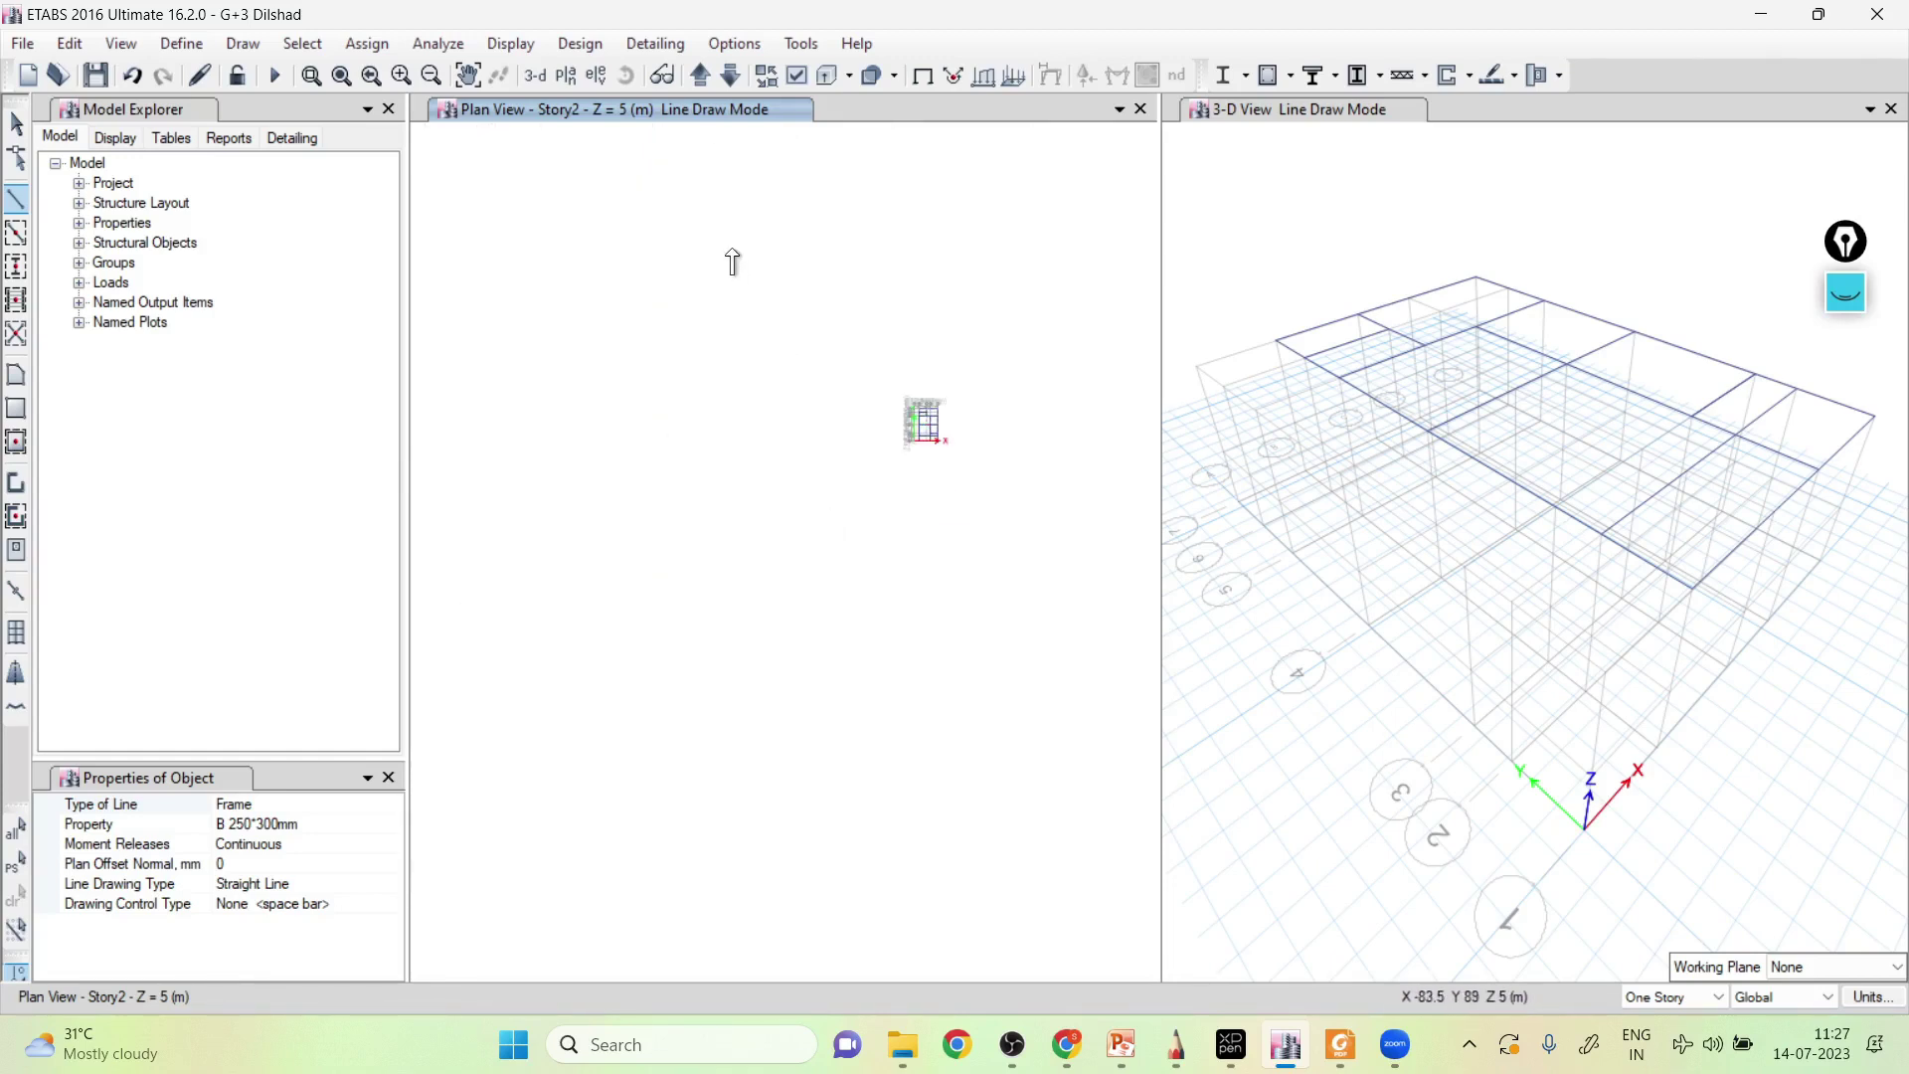
Set the plan view to the Story1 level.
click(564, 74)
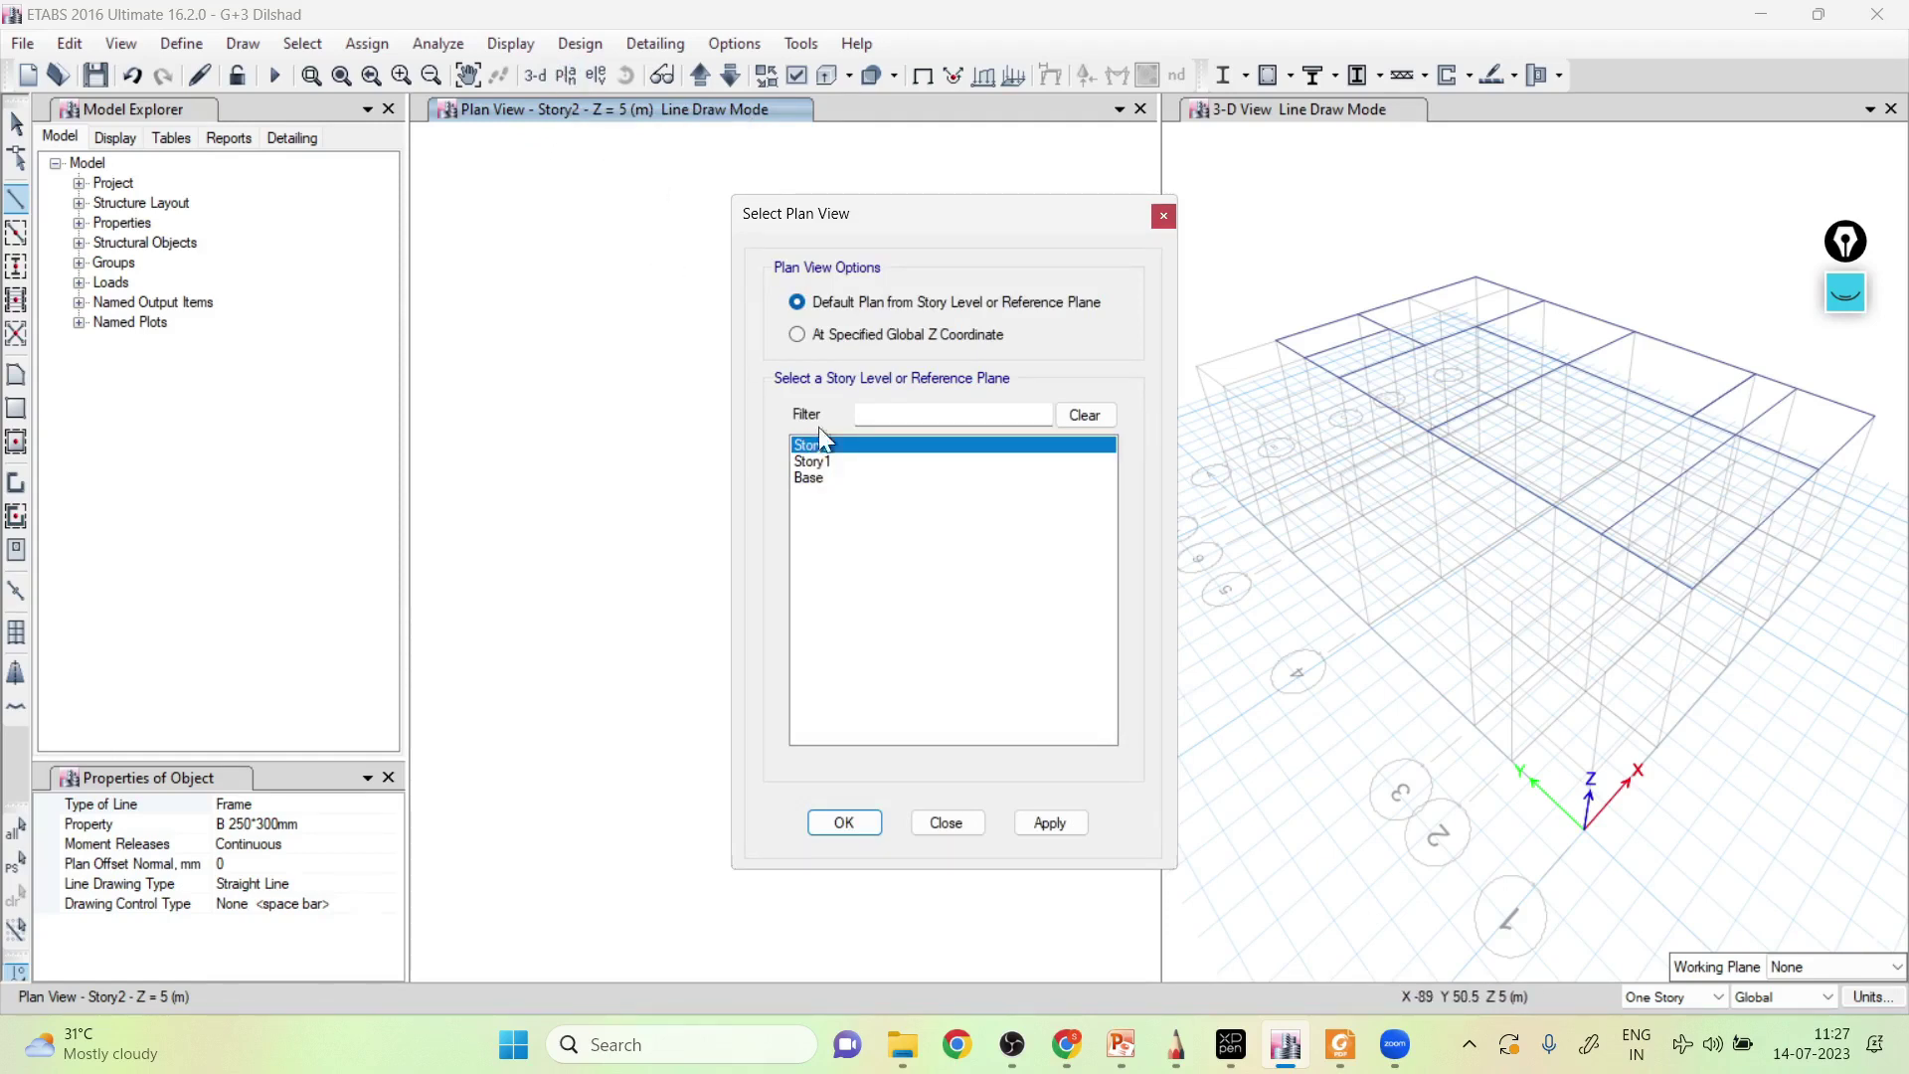
click(826, 462)
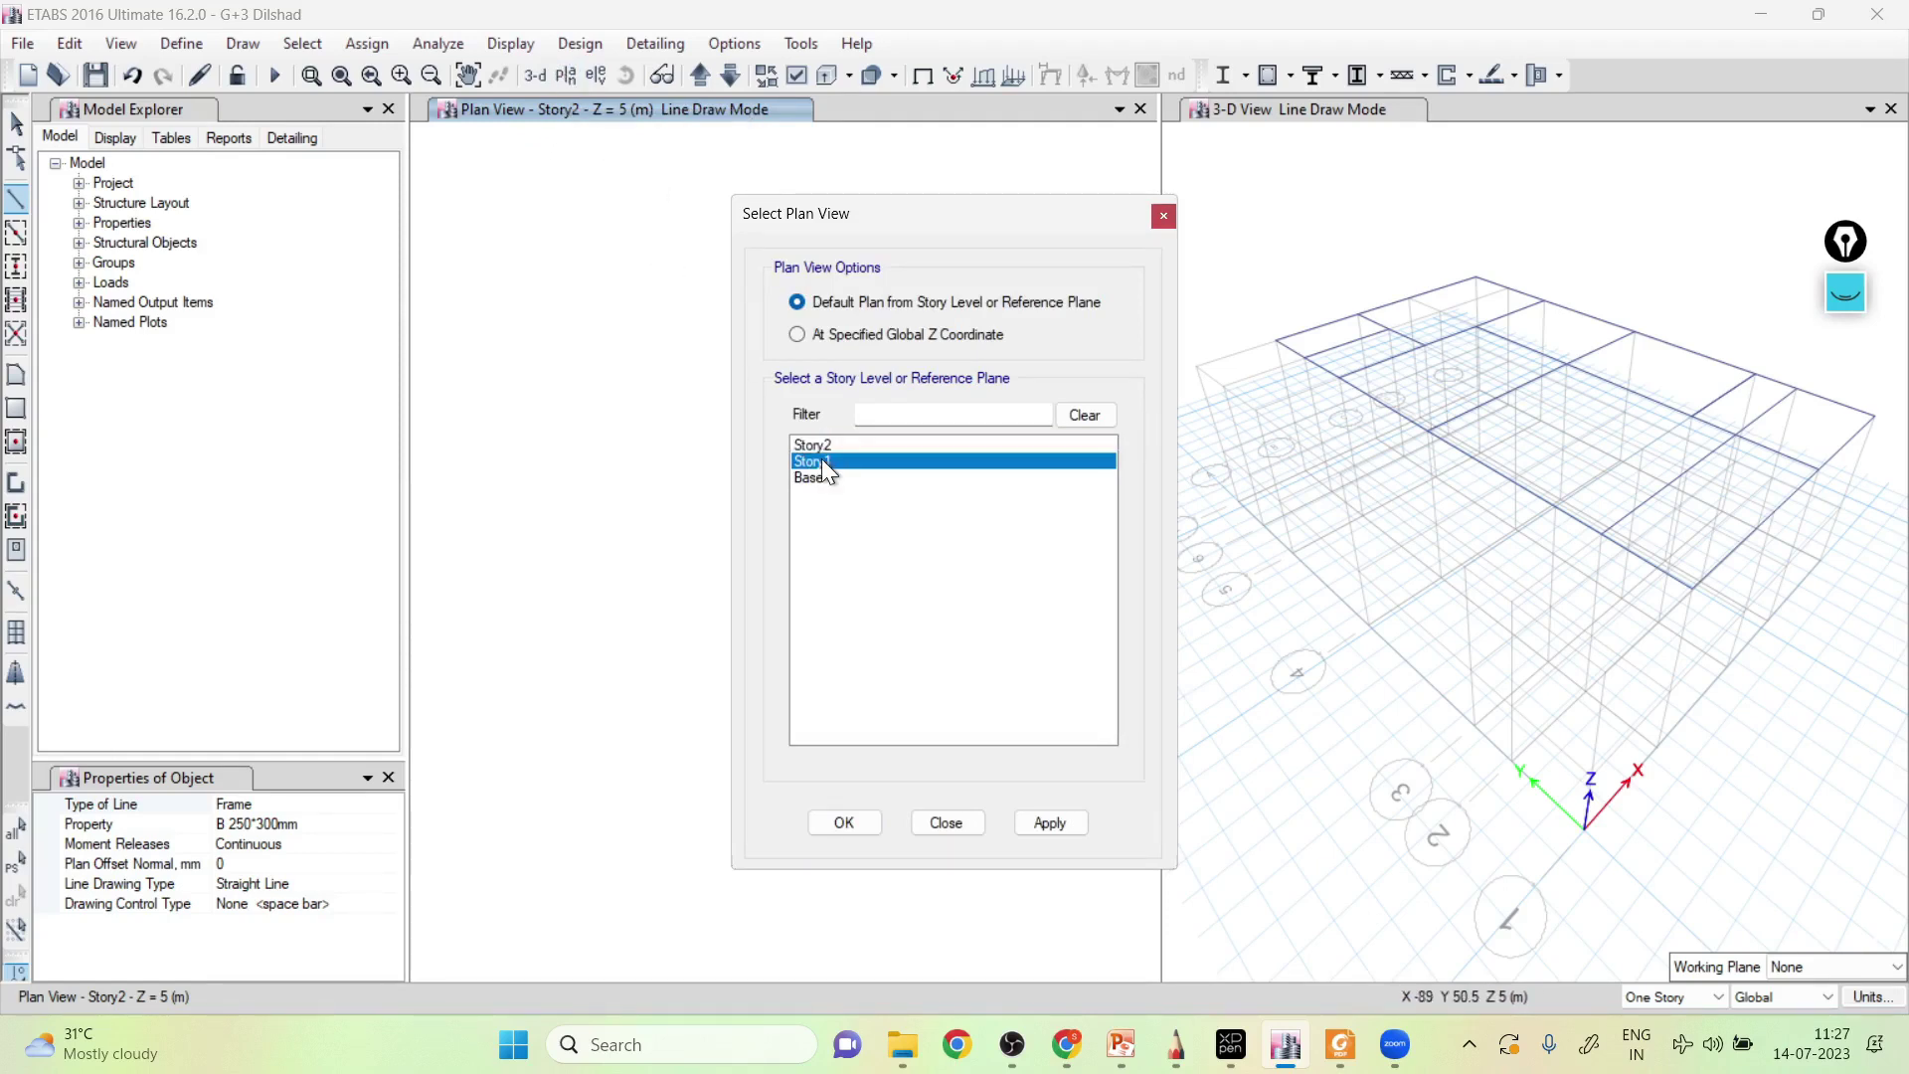
click(1047, 824)
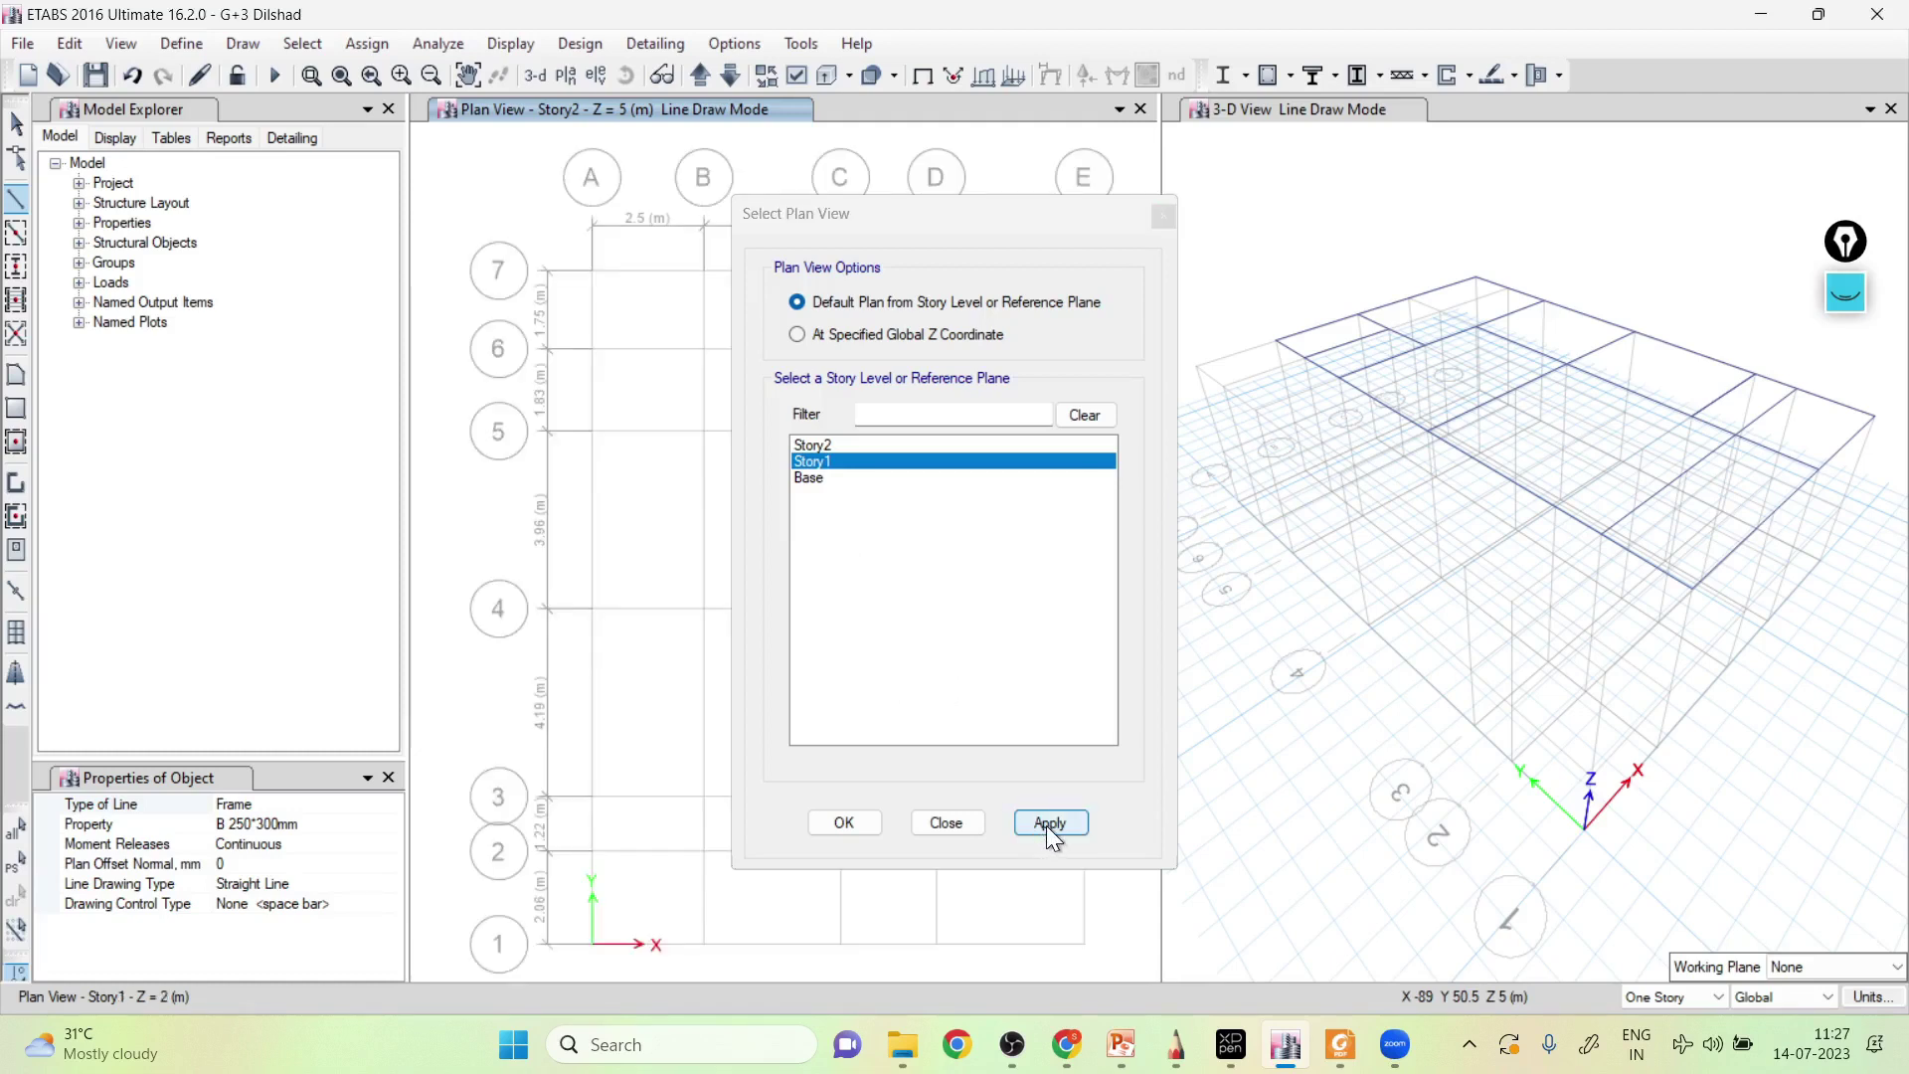
click(868, 819)
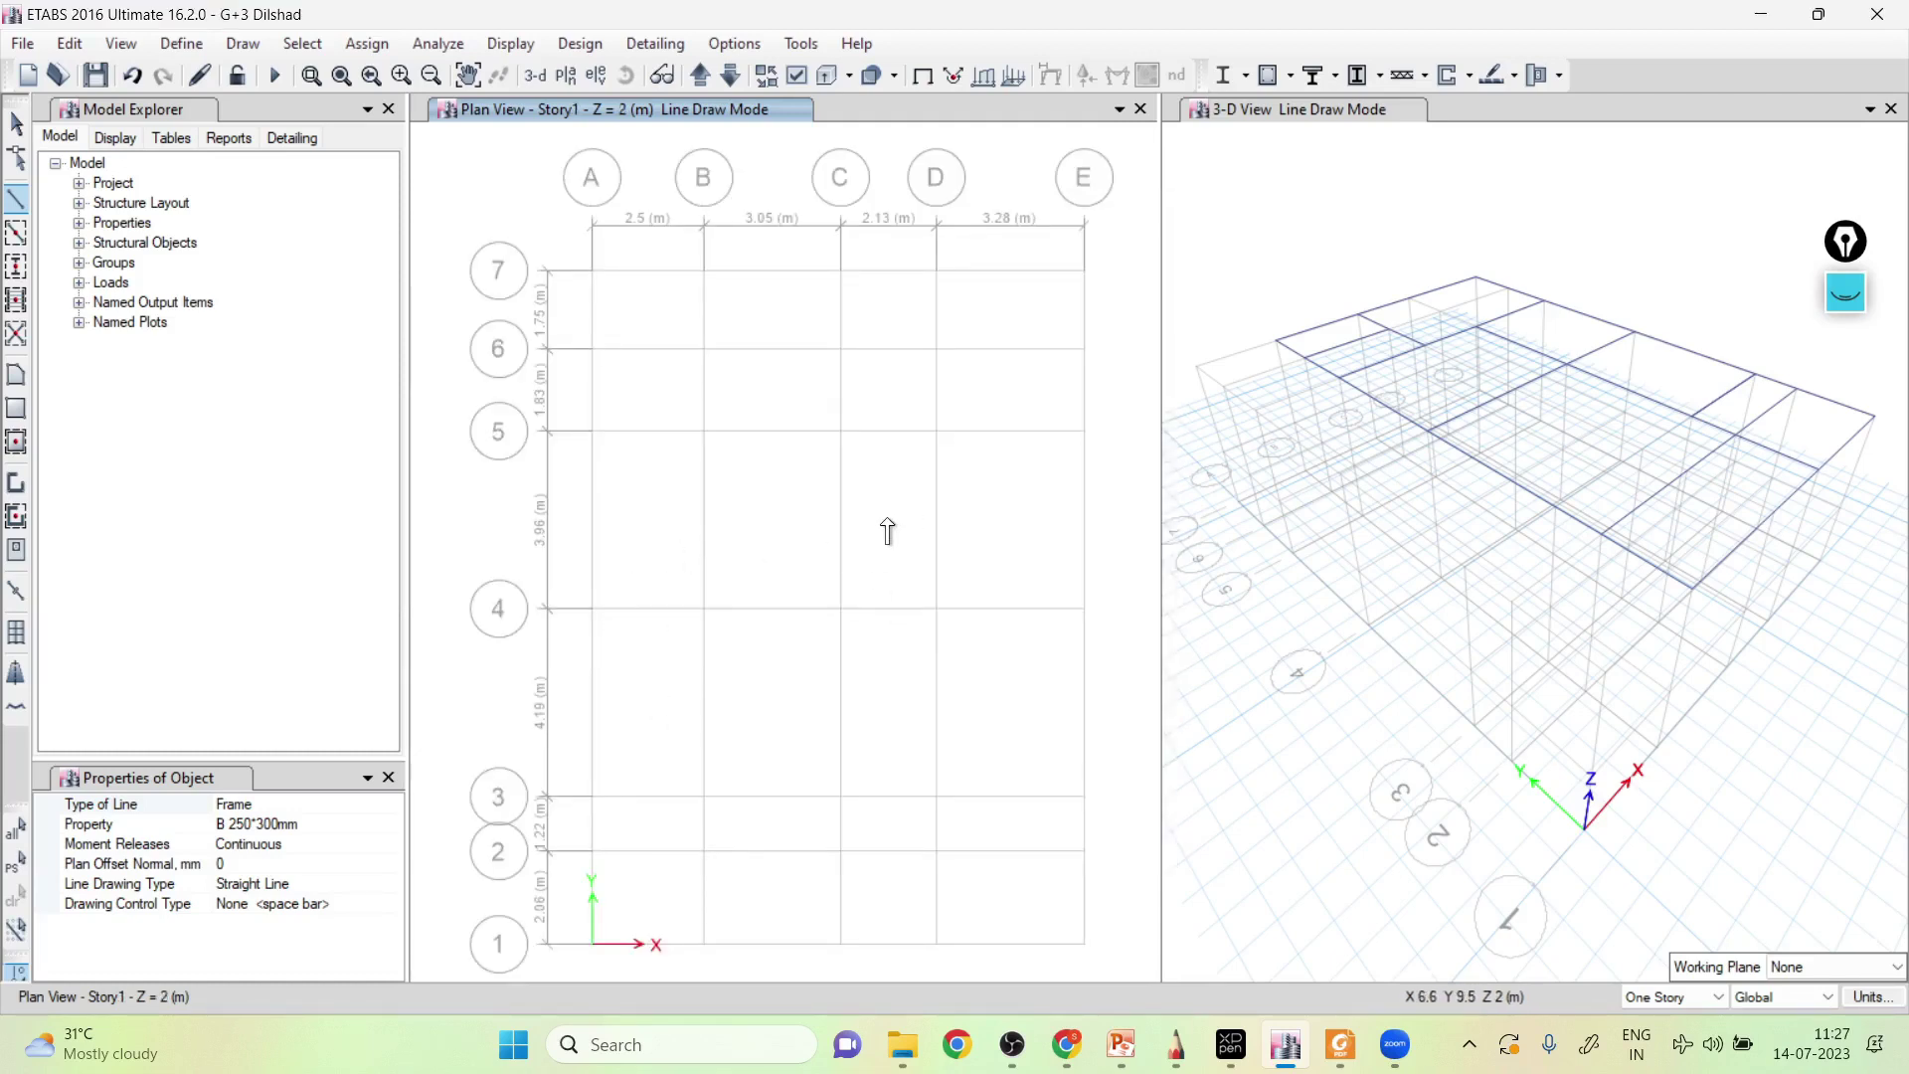